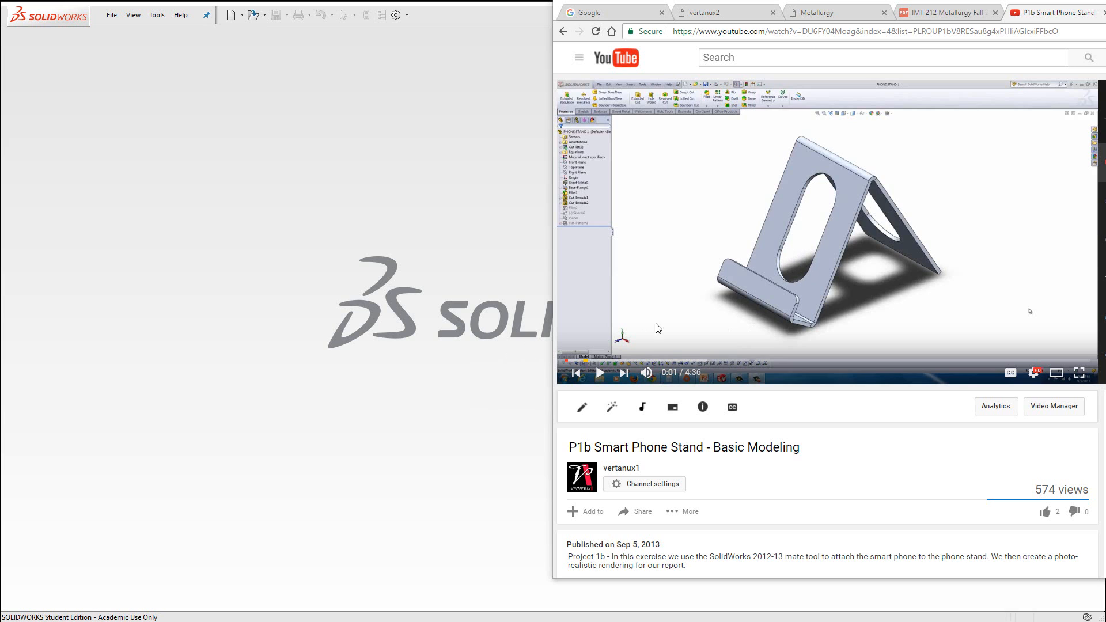
# Show the Metallurgy page with the whole browser window in view, and open the IMT 212 Metallurgy Fall 2014.pdf training guide
pyautogui.click(830, 12)
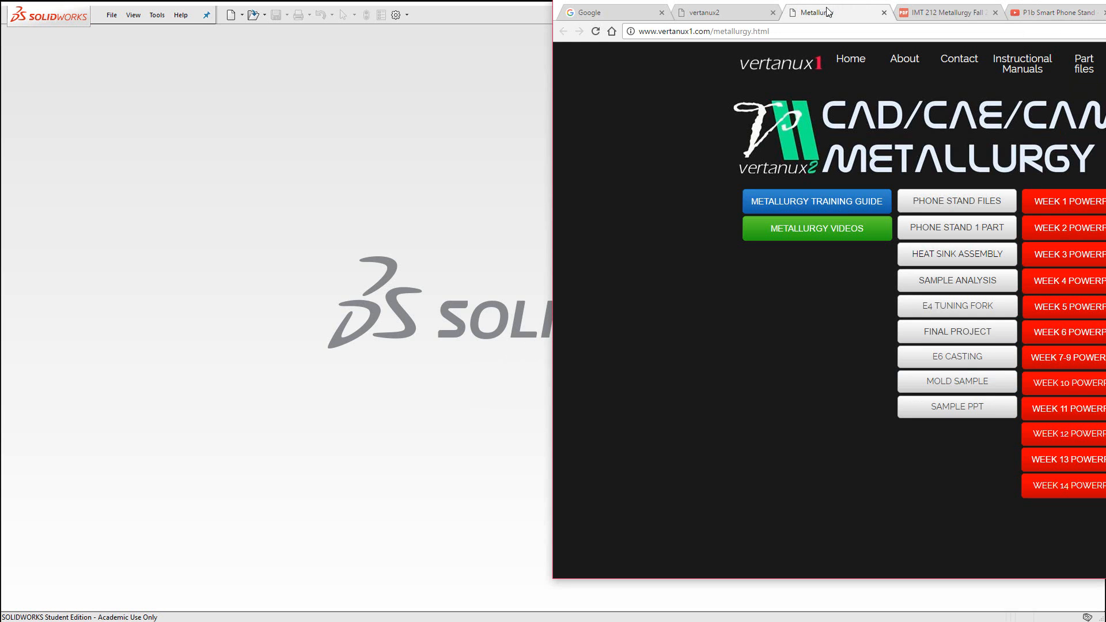
pyautogui.moveTo(934, 10); pyautogui.dragTo(627, 52)
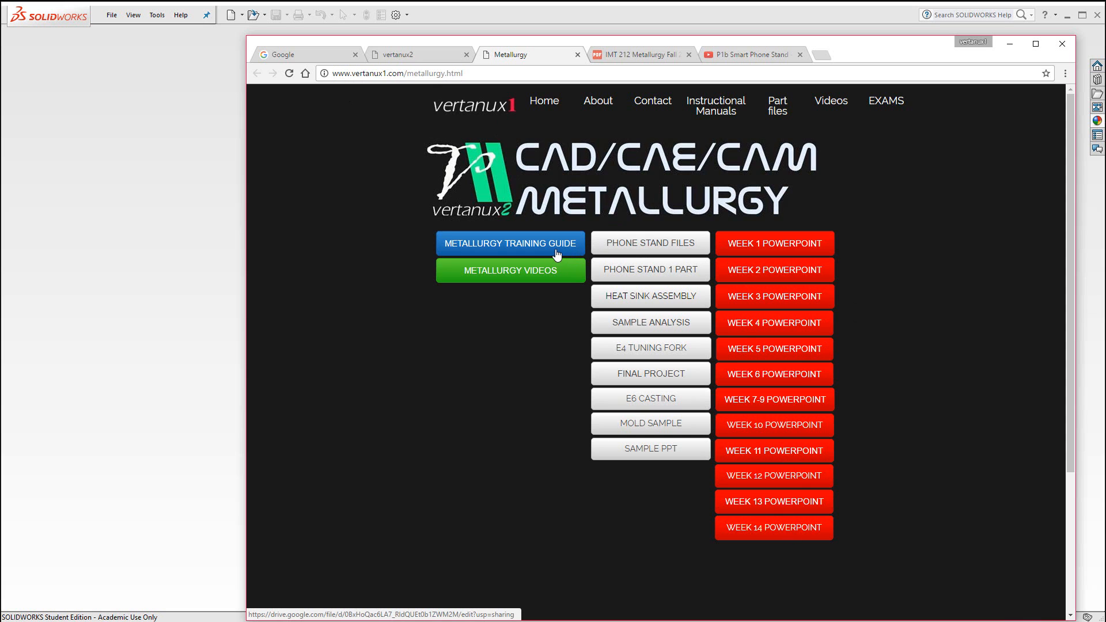
pyautogui.click(650, 56)
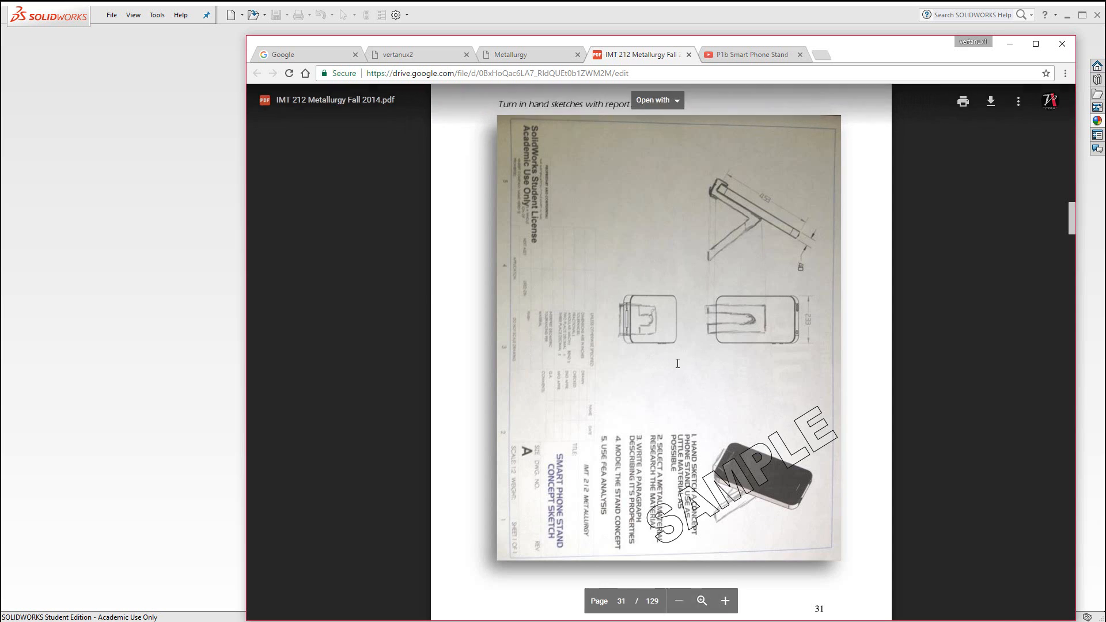
# Look back through the training guide's sample phone stand report, from the concept sketch and material pages to the Step 2 modeling instructions
pyautogui.scroll(3, 675, 359)
pyautogui.scroll(-3, 678, 364)
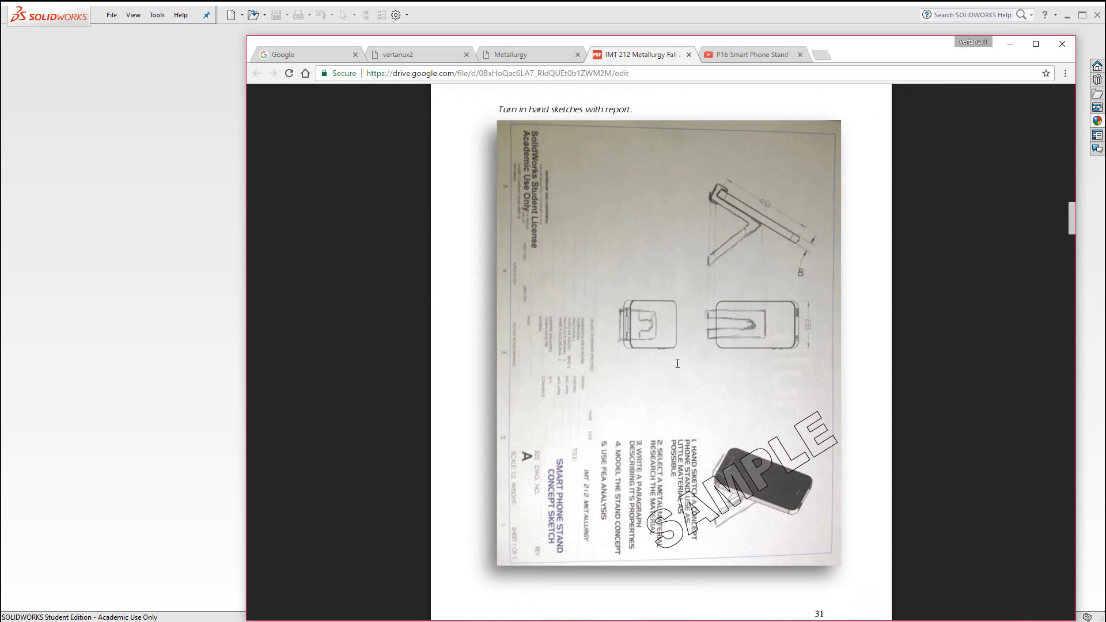
pyautogui.scroll(5, 677, 363)
pyautogui.scroll(10, 678, 363)
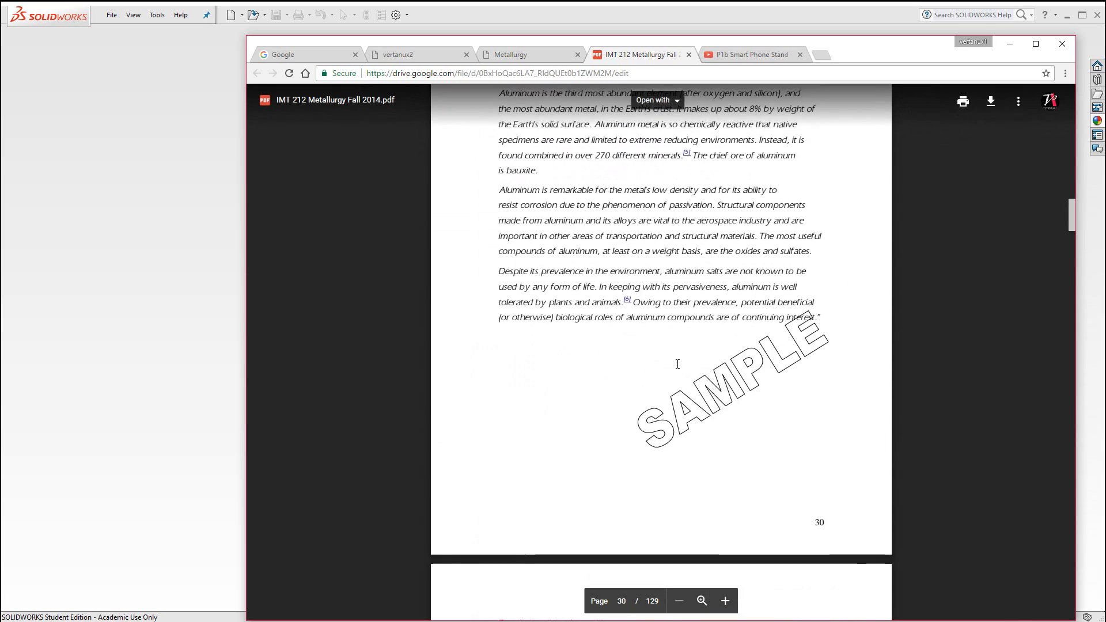
pyautogui.scroll(-8, 678, 363)
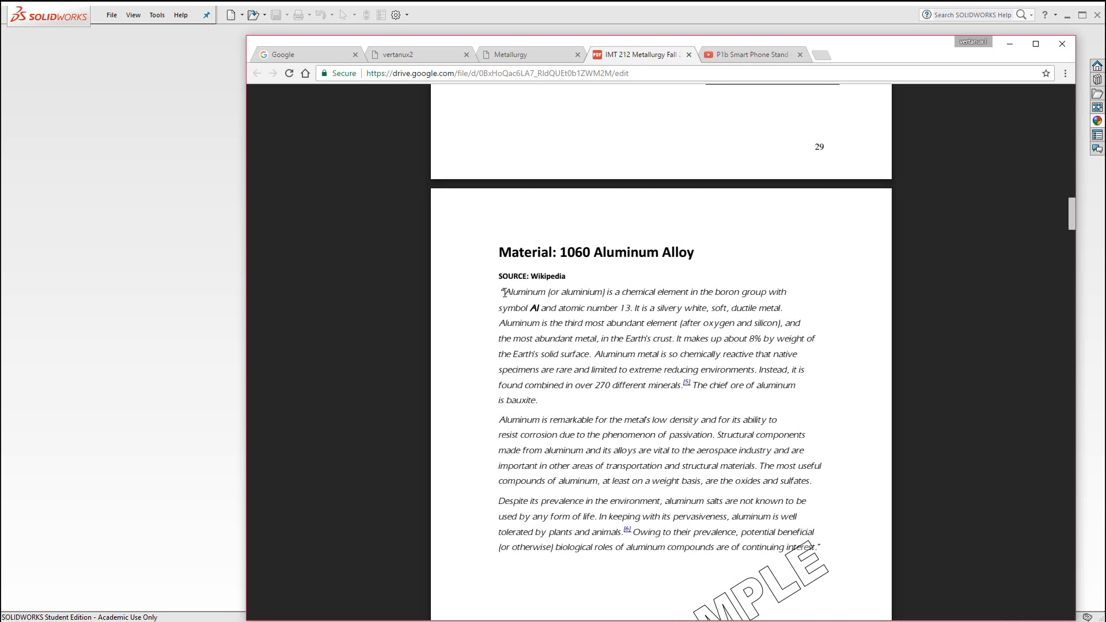
pyautogui.scroll(7, 585, 292)
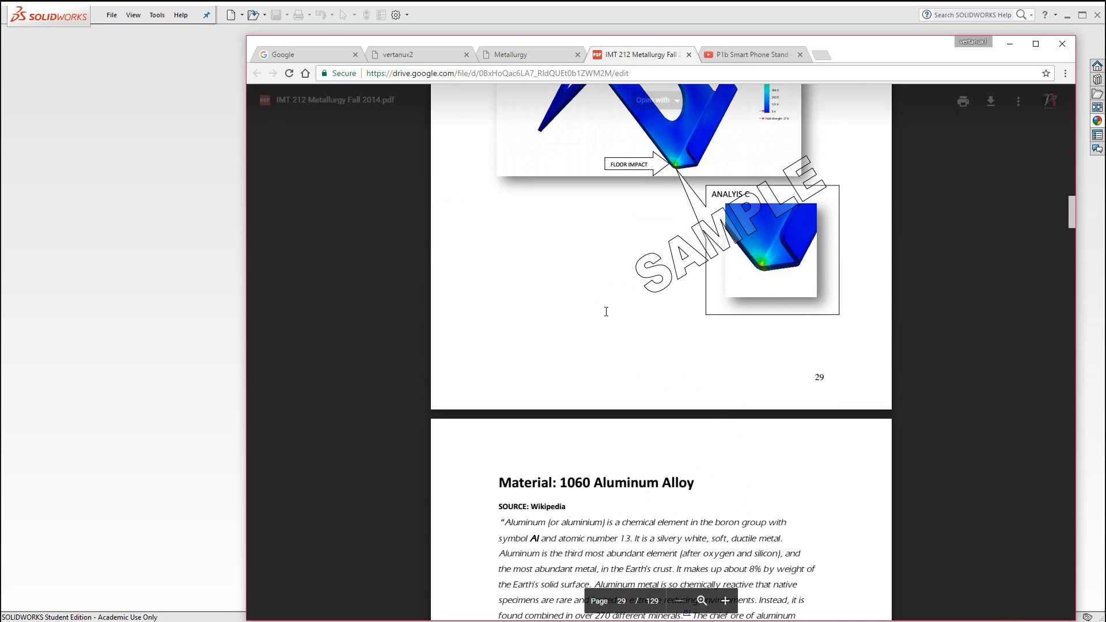
pyautogui.scroll(6, 606, 312)
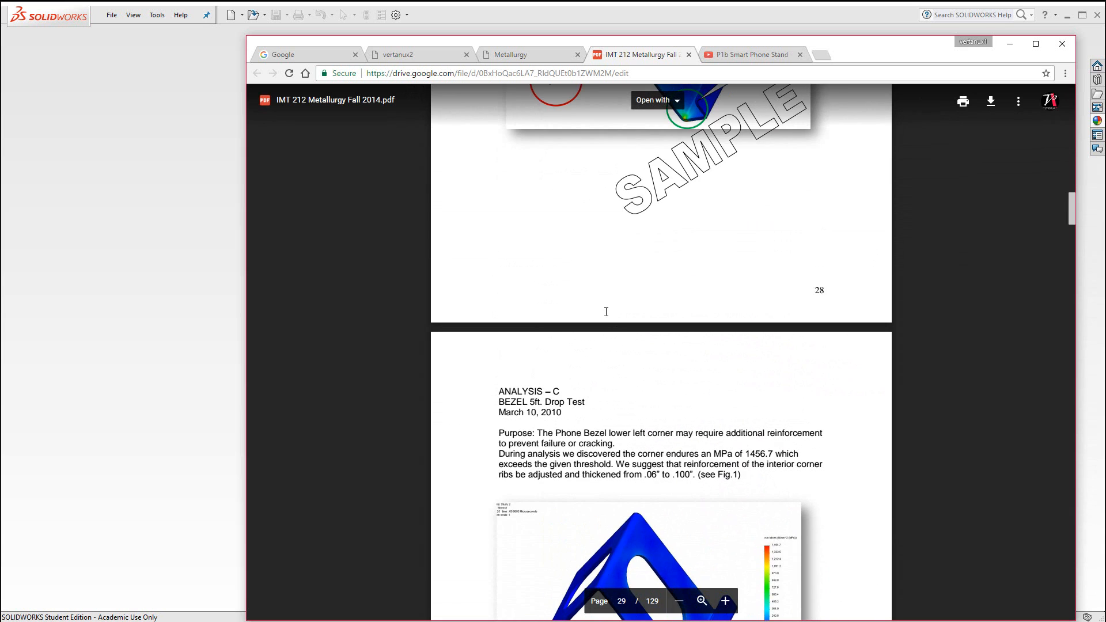
pyautogui.scroll(5, 606, 312)
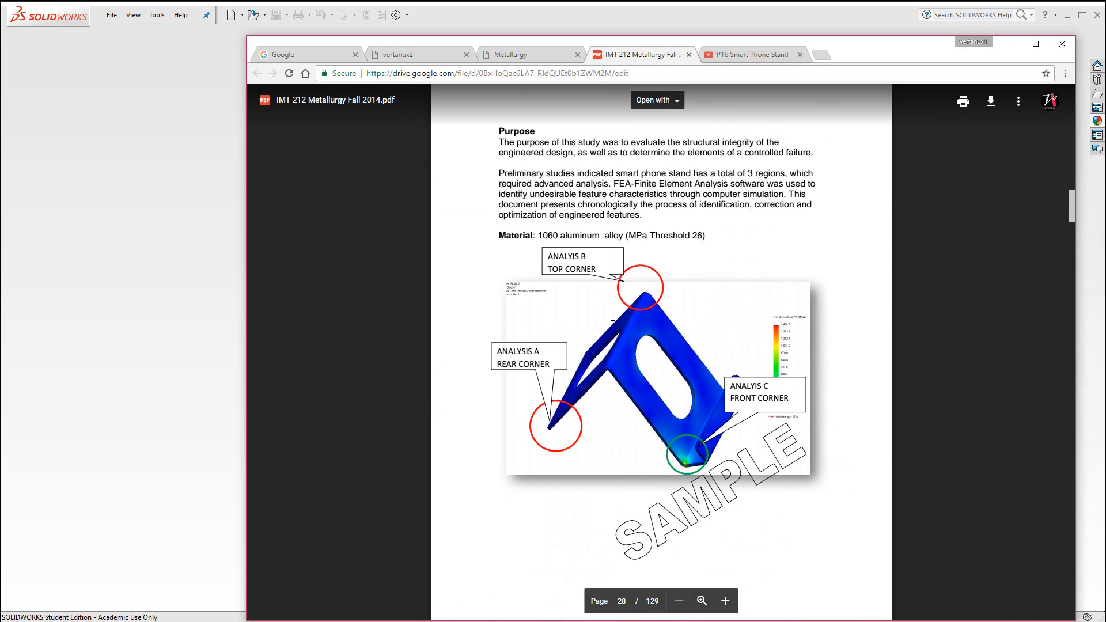
pyautogui.scroll(10, 710, 332)
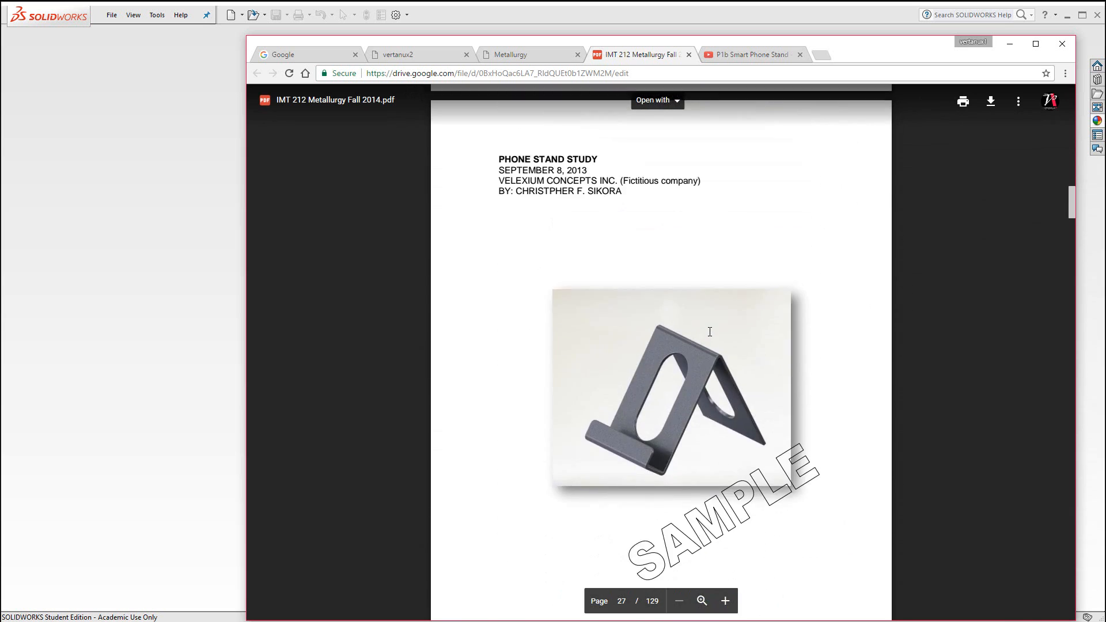
pyautogui.scroll(20, 710, 332)
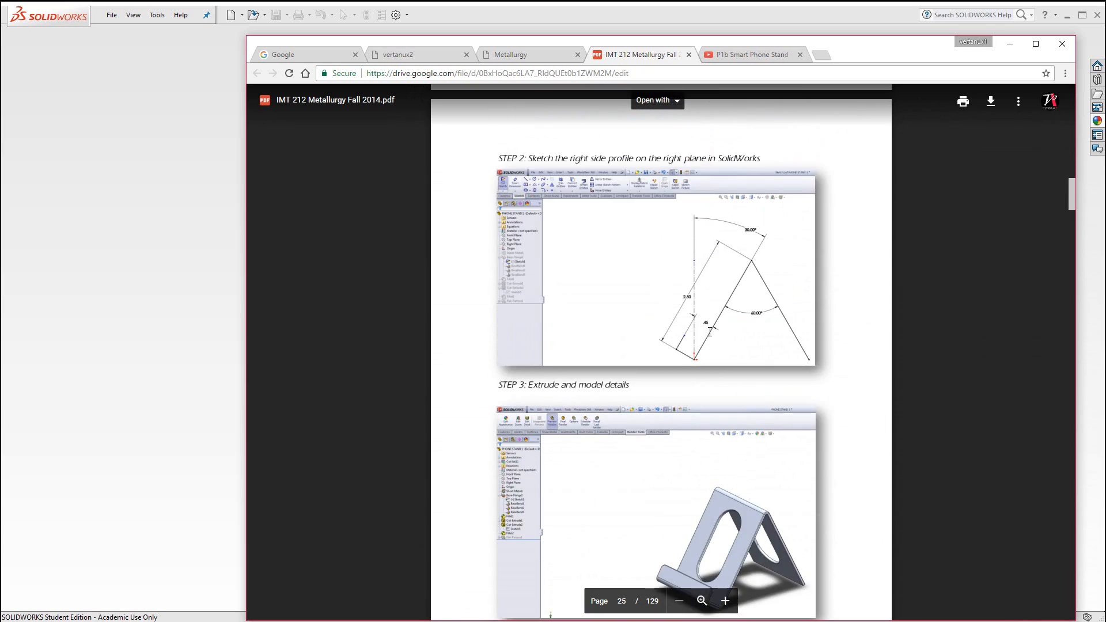
# Enlarge the guide's page 25 and examine the Step 2 right side profile drawing with its dimensions
pyautogui.scroll(-4, 710, 332)
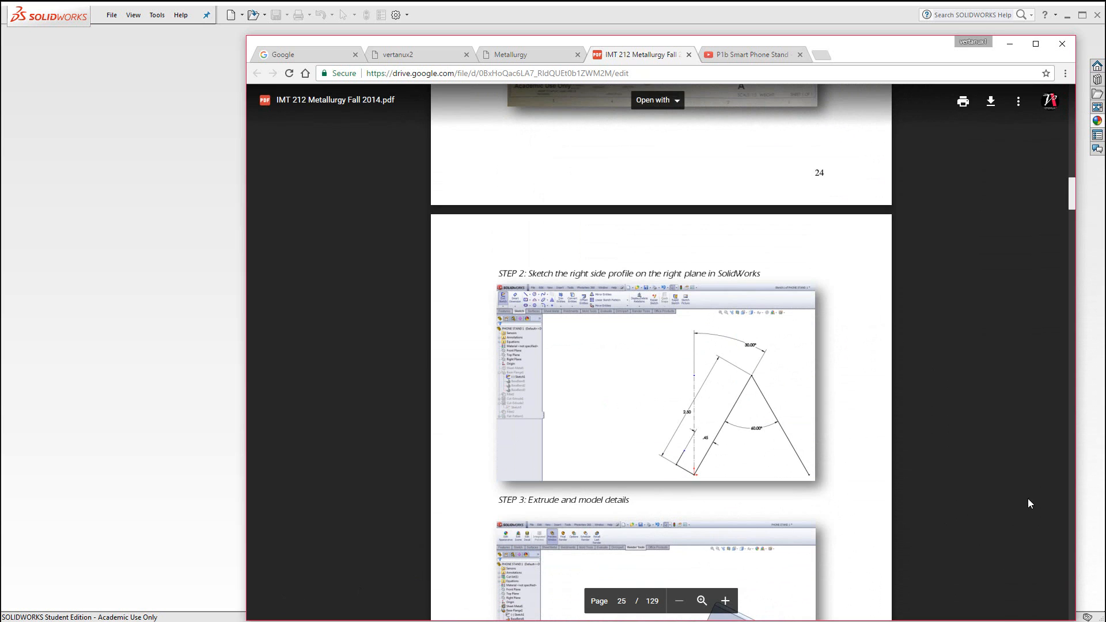
pyautogui.click(725, 601)
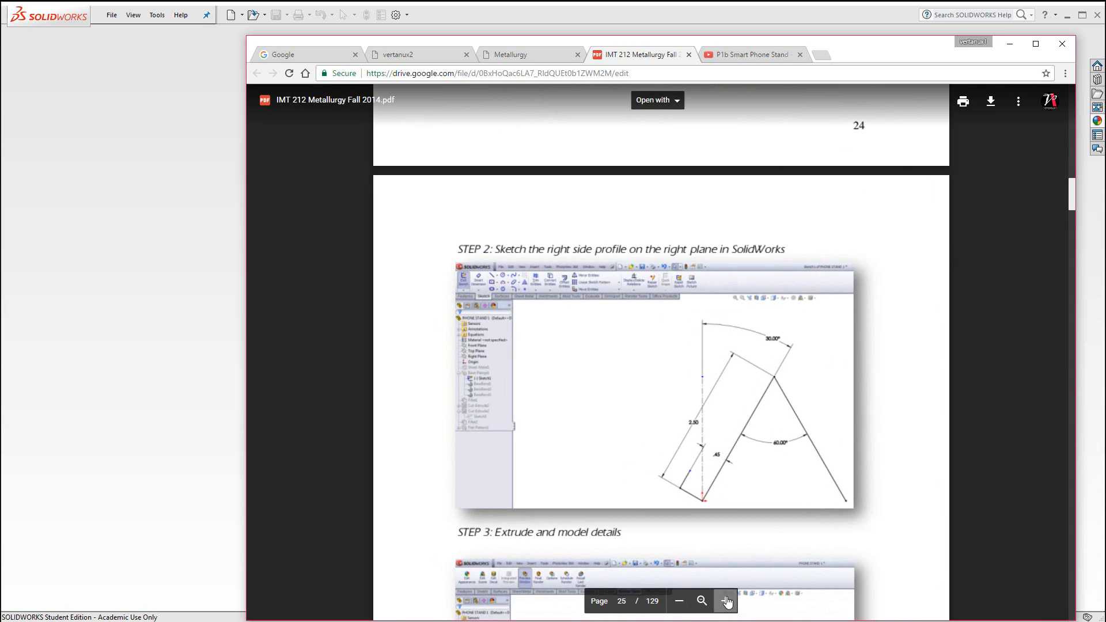
pyautogui.click(726, 601)
pyautogui.scroll(-2, 772, 462)
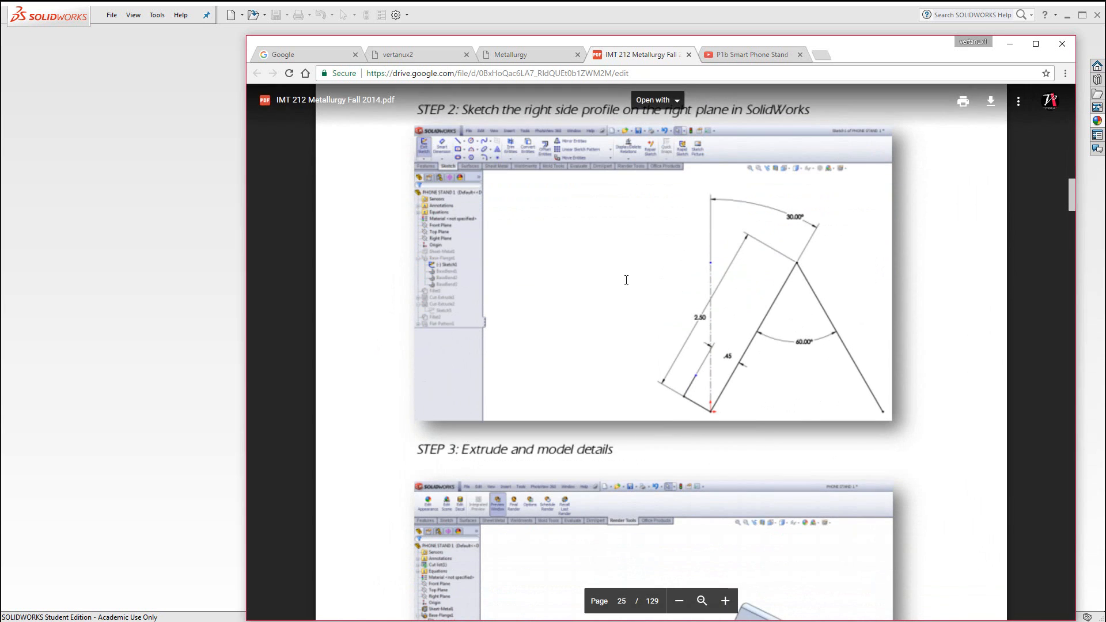
# Switch to SOLIDWORKS and pin the main menu bar so that it stays visible
pyautogui.click(119, 216)
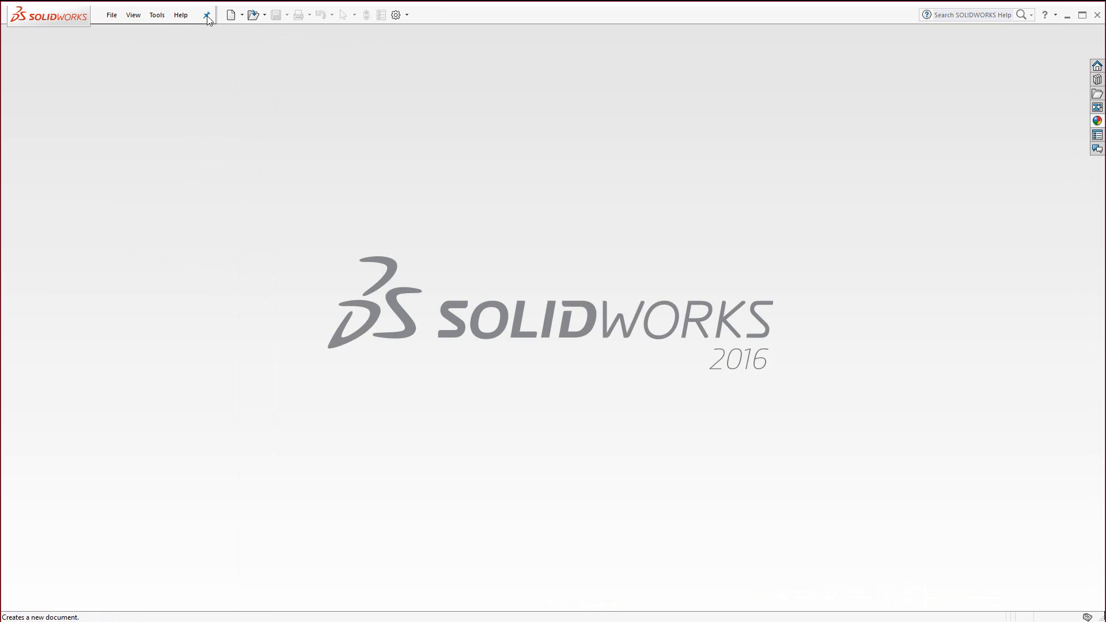
pyautogui.click(110, 17)
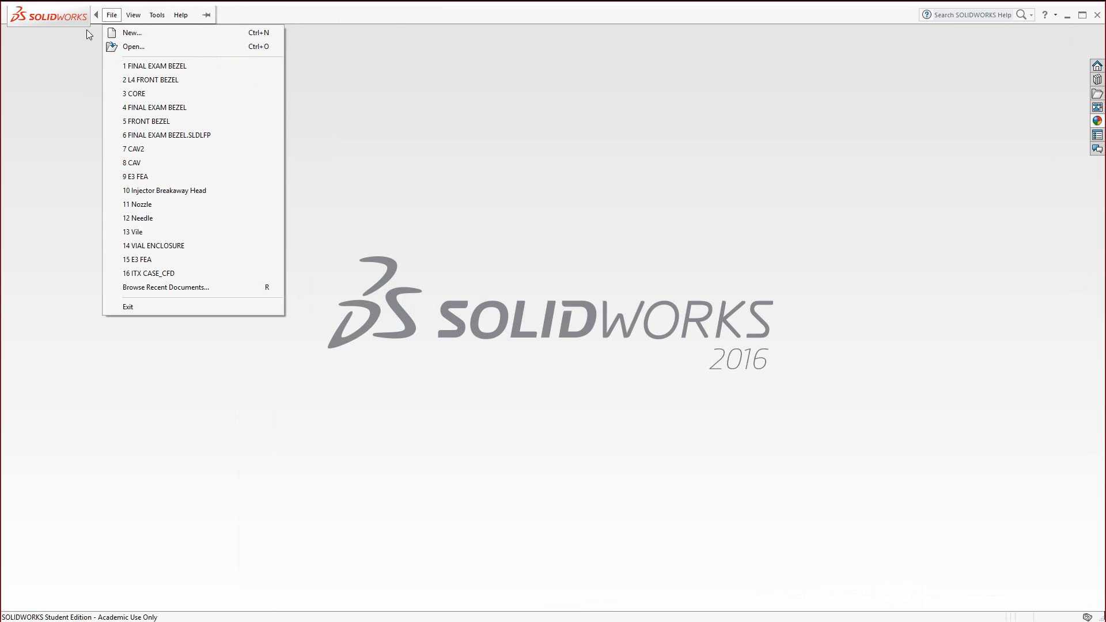
pyautogui.click(87, 29)
pyautogui.click(112, 15)
pyautogui.click(206, 16)
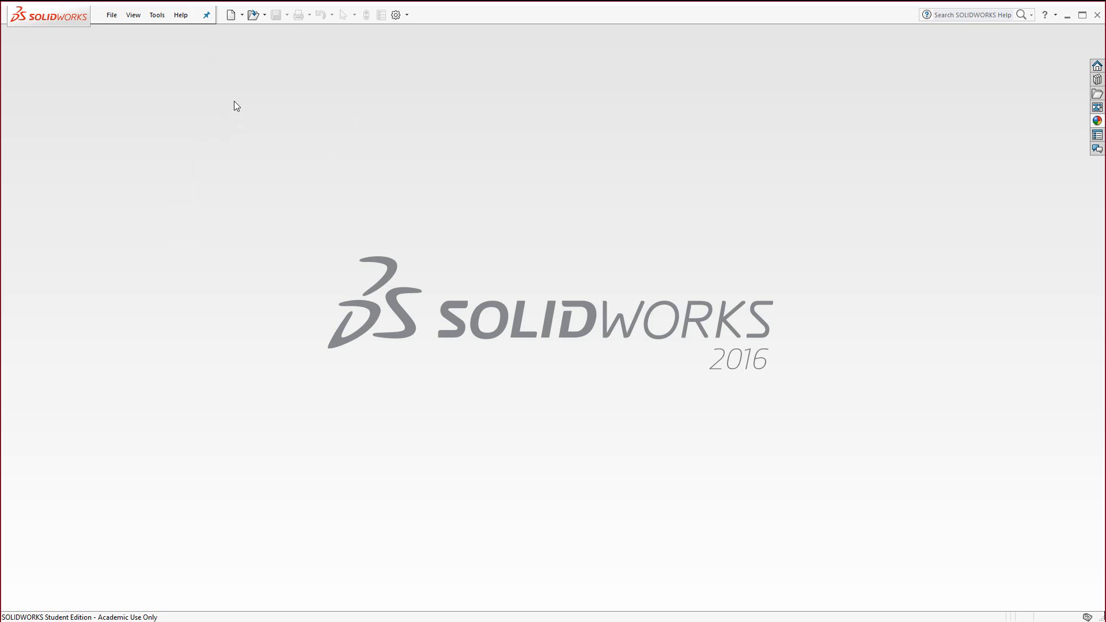
# Create a new SOLIDWORKS part document
pyautogui.click(113, 16)
pyautogui.click(116, 32)
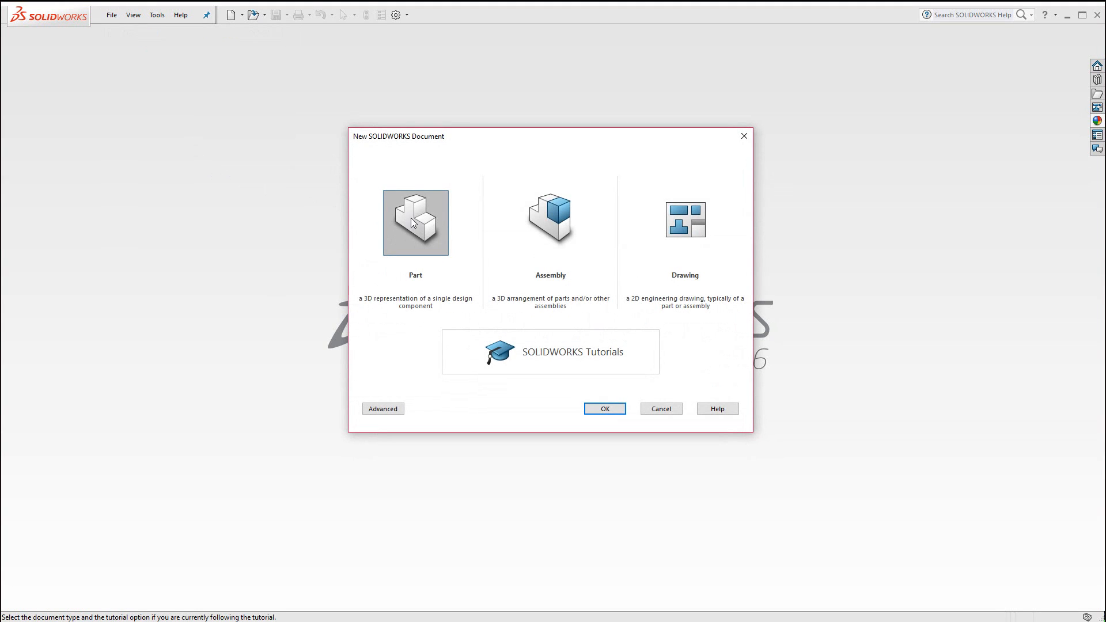
pyautogui.click(612, 410)
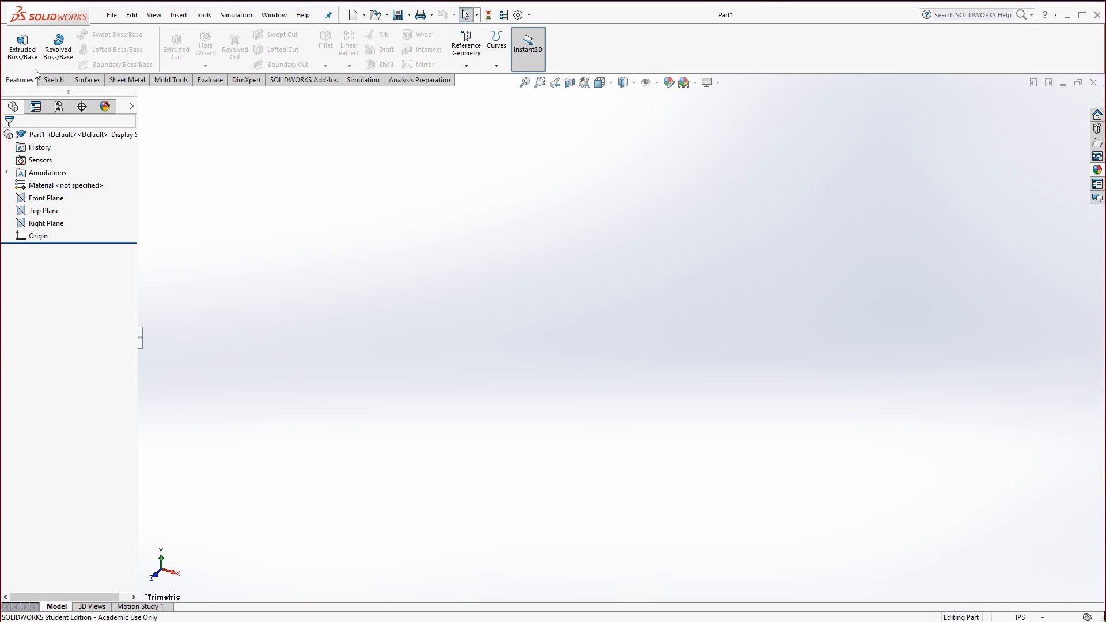
# Start a new 2D sketch on the Right Plane
pyautogui.click(54, 81)
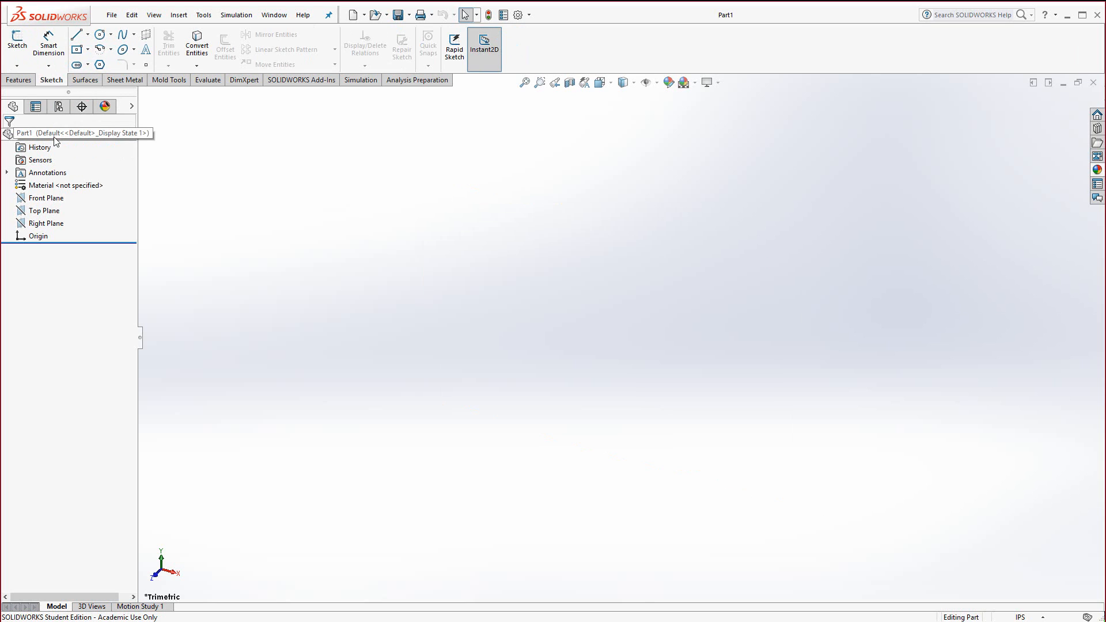
pyautogui.click(39, 200)
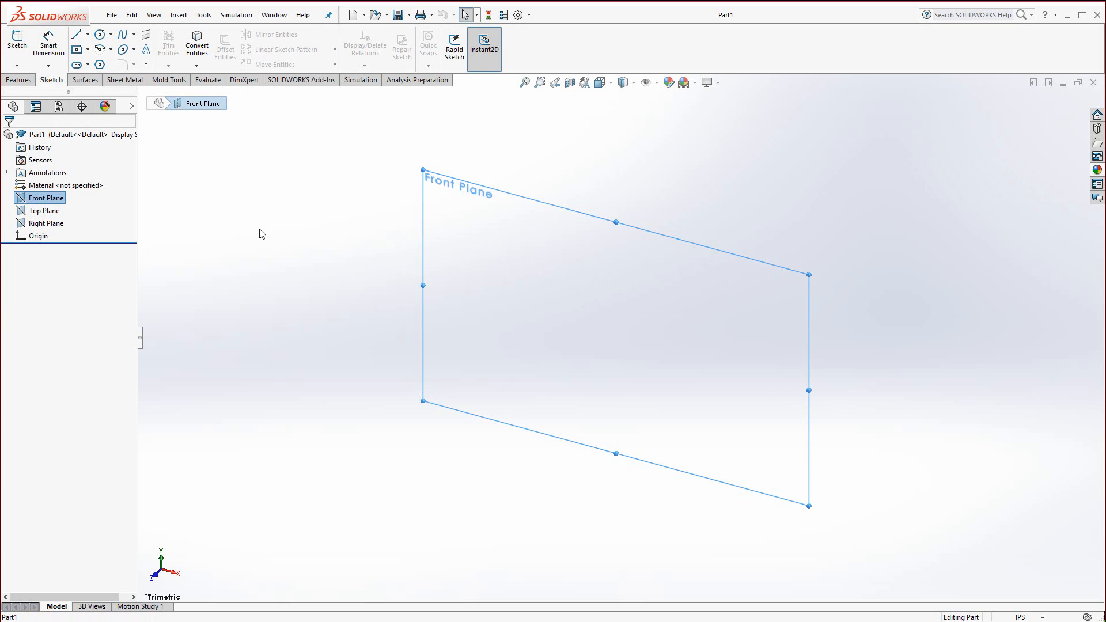
pyautogui.click(52, 228)
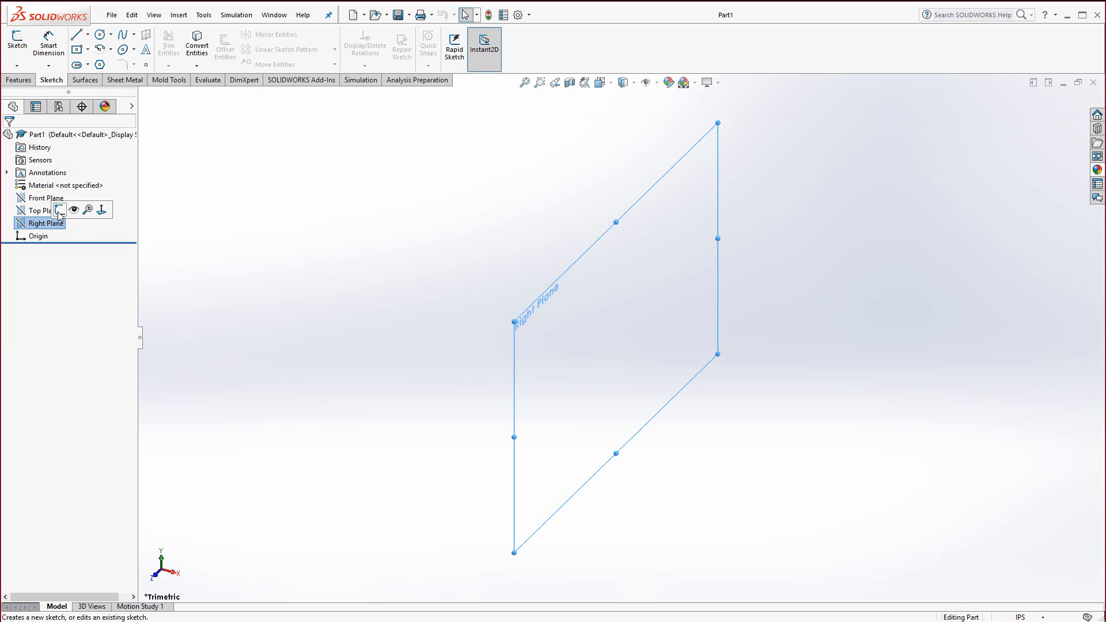
pyautogui.click(23, 66)
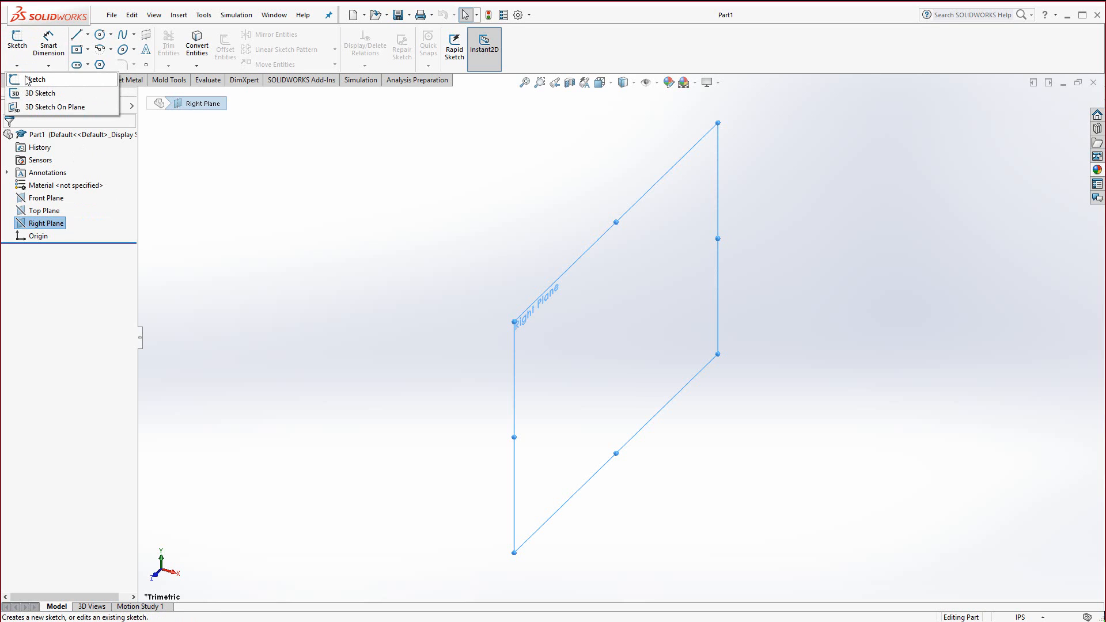
pyautogui.click(25, 80)
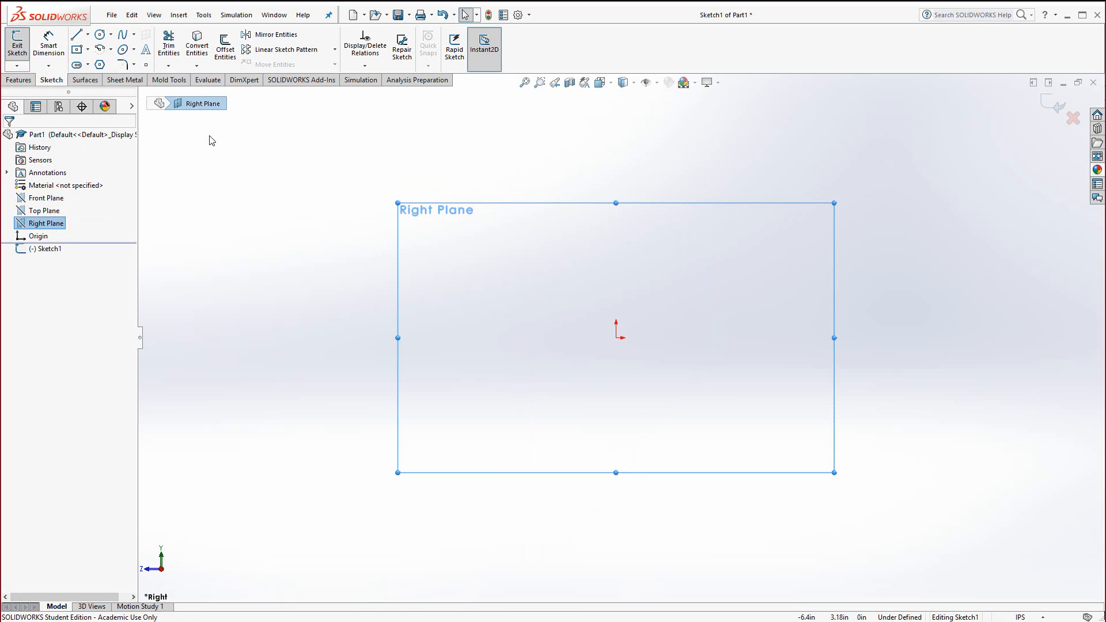
# Following the guide's Step 2 drawing, sketch a vertical construction centerline about 3.06 in long upward from the origin
pyautogui.click(77, 36)
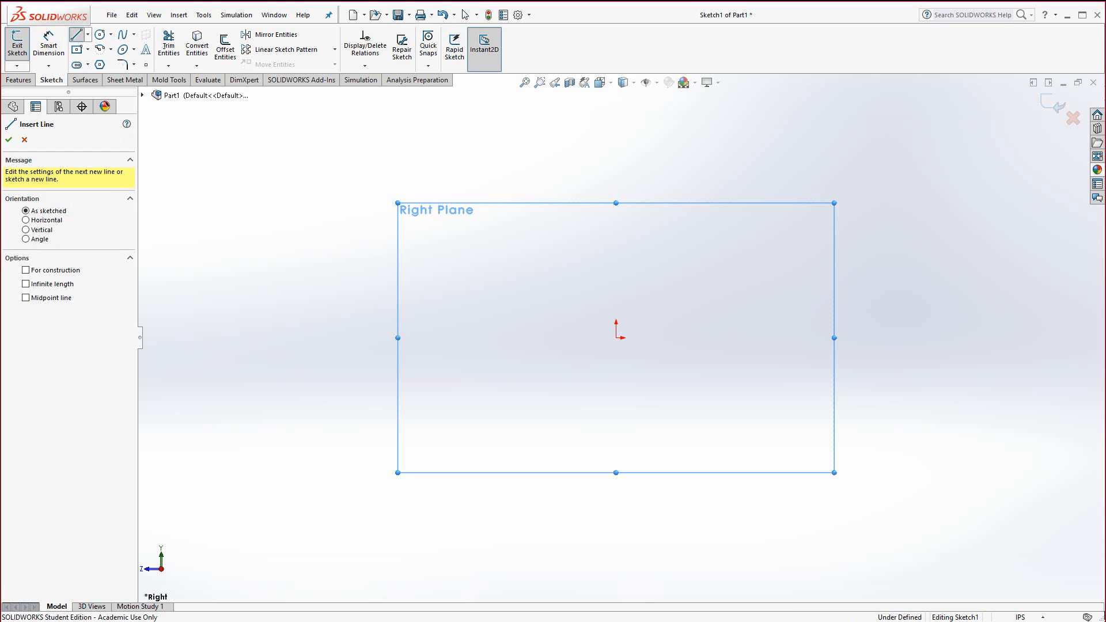
pyautogui.hotkey('alt', 'Tab')
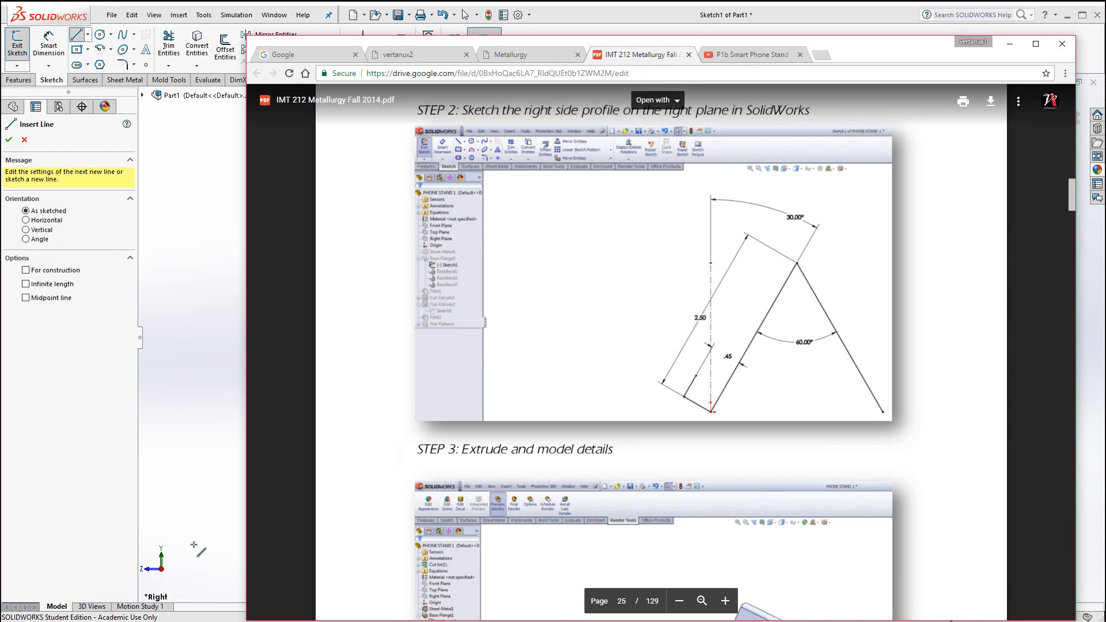
pyautogui.scroll(-4, 723, 414)
pyautogui.scroll(-1, 723, 415)
pyautogui.scroll(6, 723, 415)
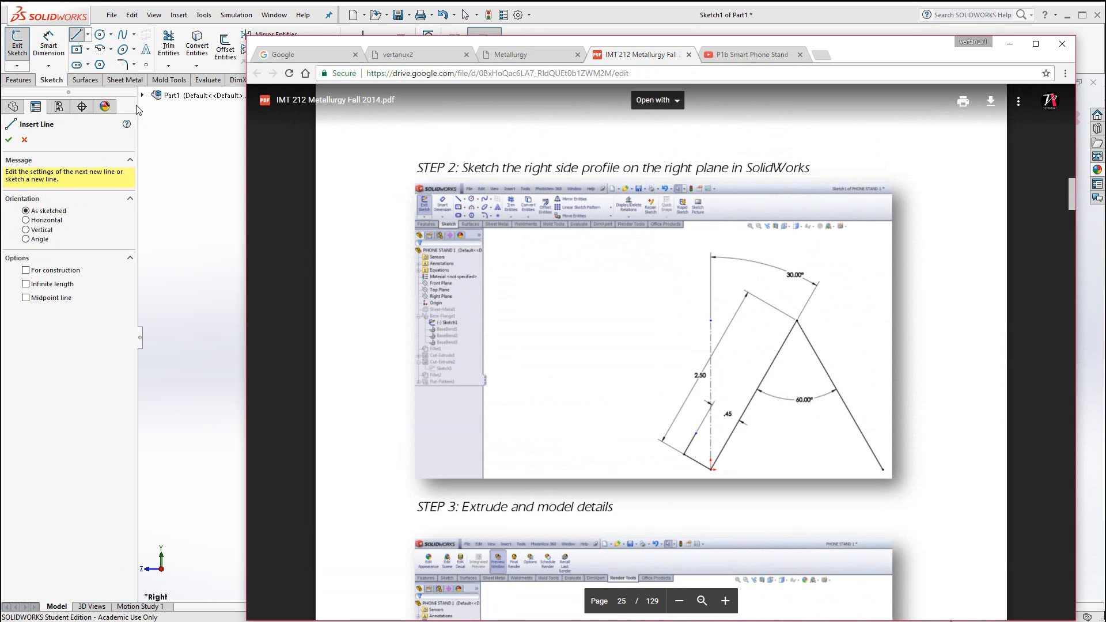
pyautogui.click(87, 38)
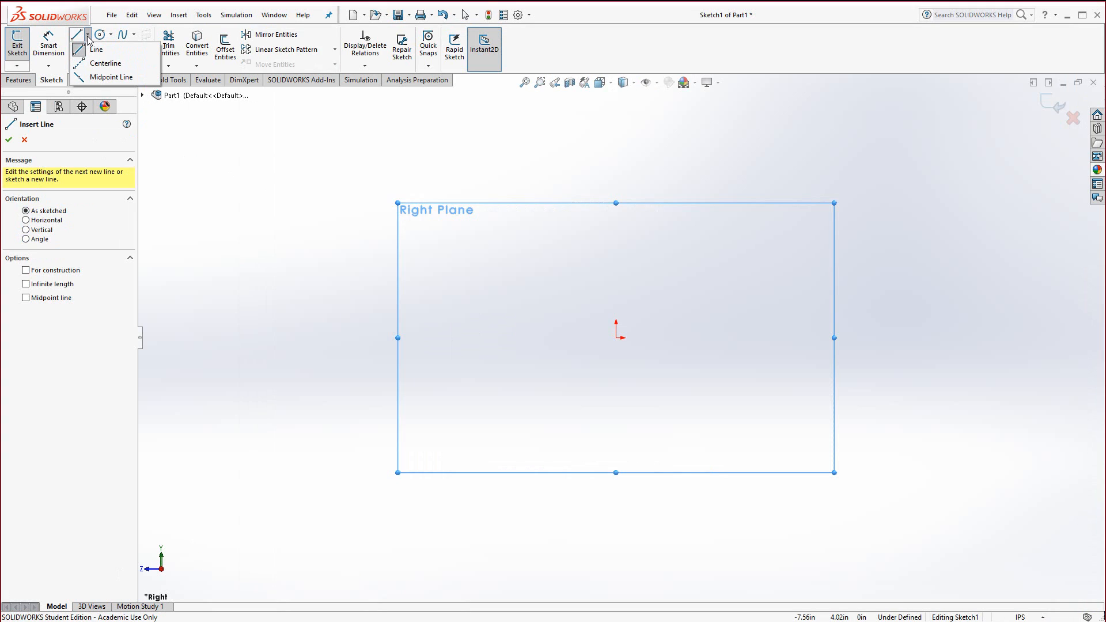
pyautogui.click(81, 64)
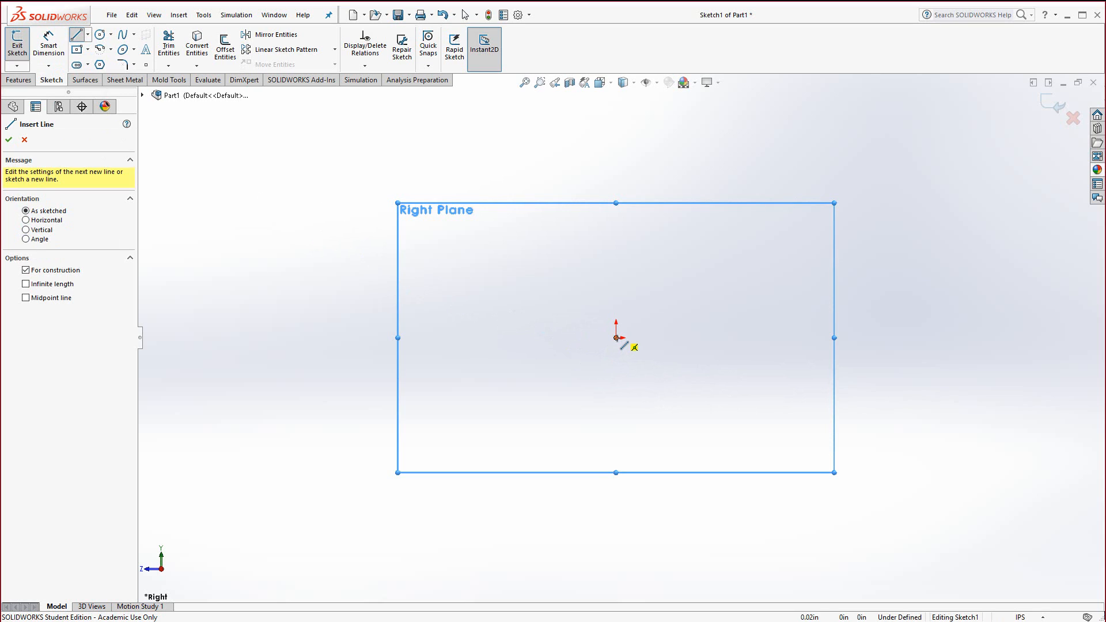
pyautogui.click(617, 337)
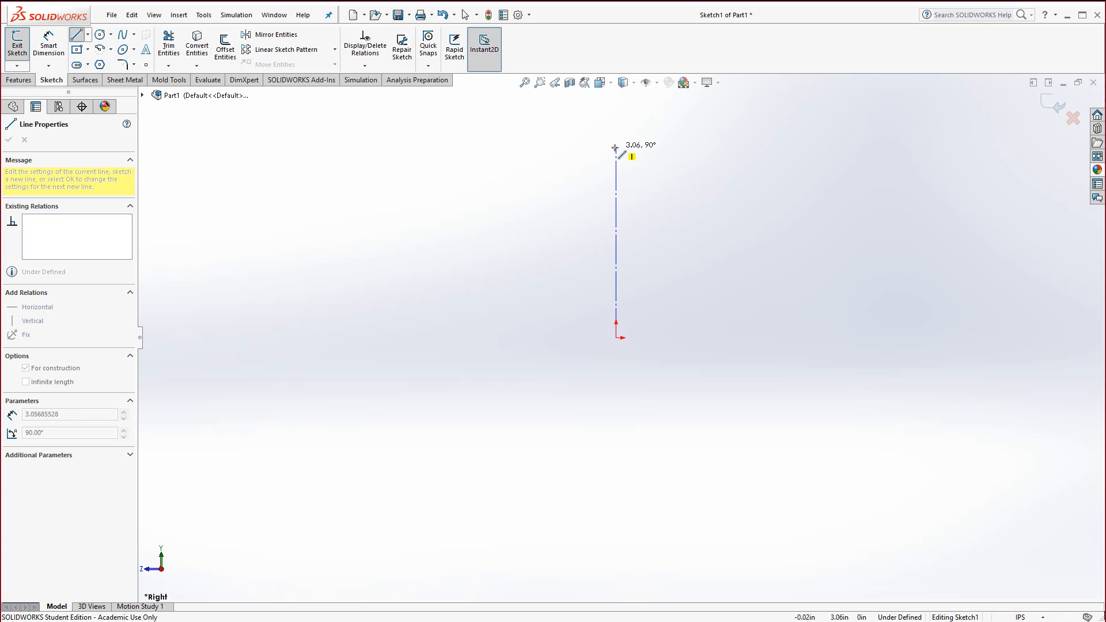
pyautogui.click(615, 148)
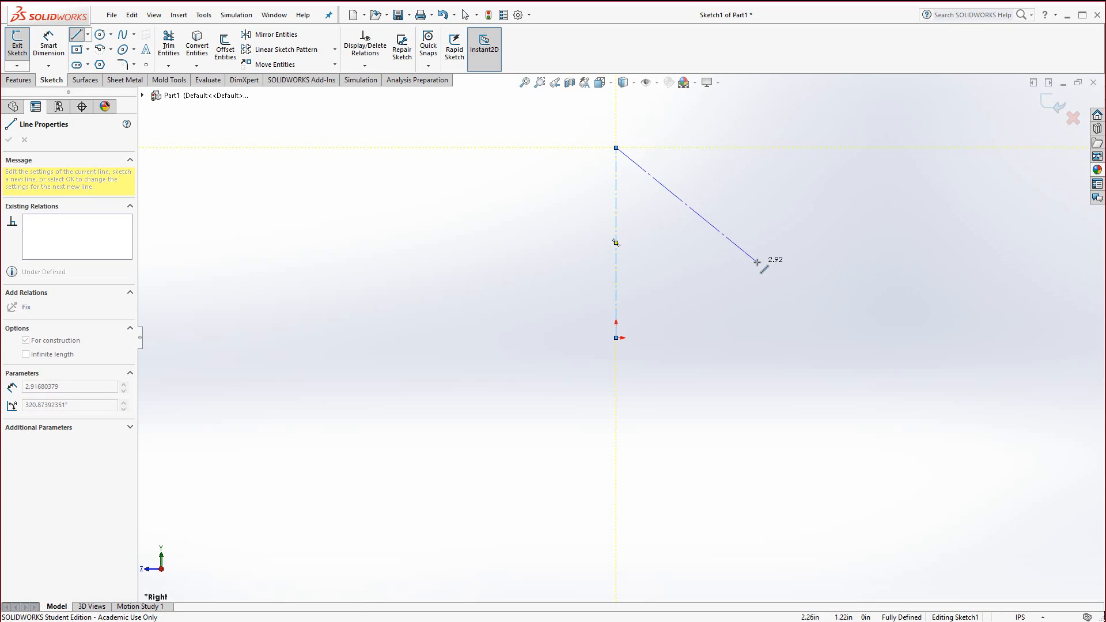
pyautogui.press('Escape')
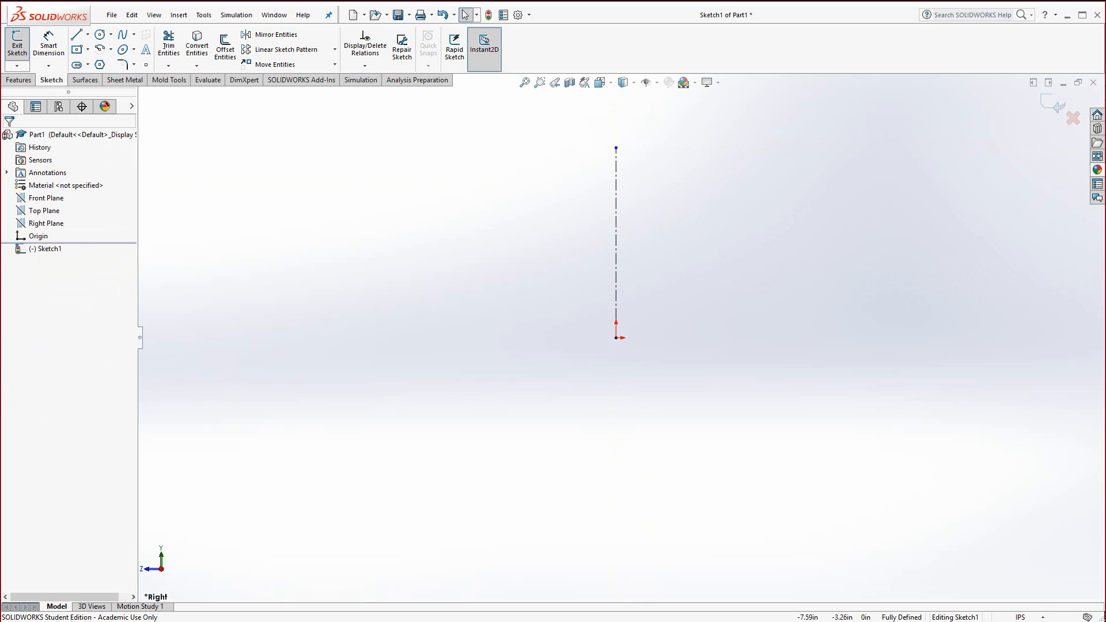
# Following the guide's Step 2 drawing, sketch an inverted V: a line about 2.74 in up from the origin, then one about 2.89 in down
pyautogui.hotkey('alt', 'Tab')
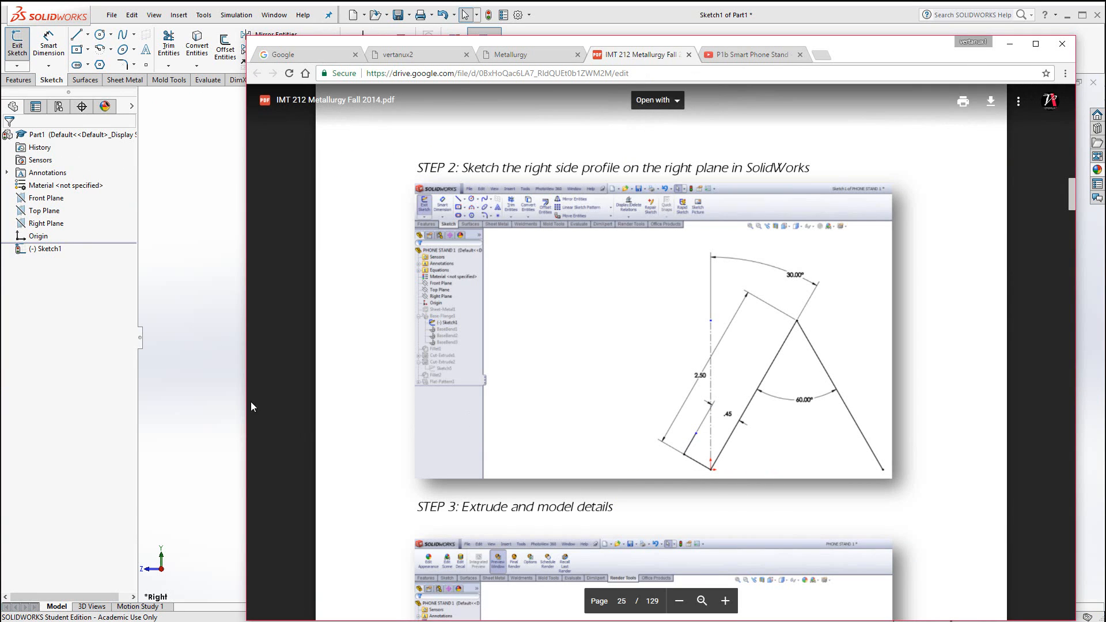
pyautogui.click(228, 390)
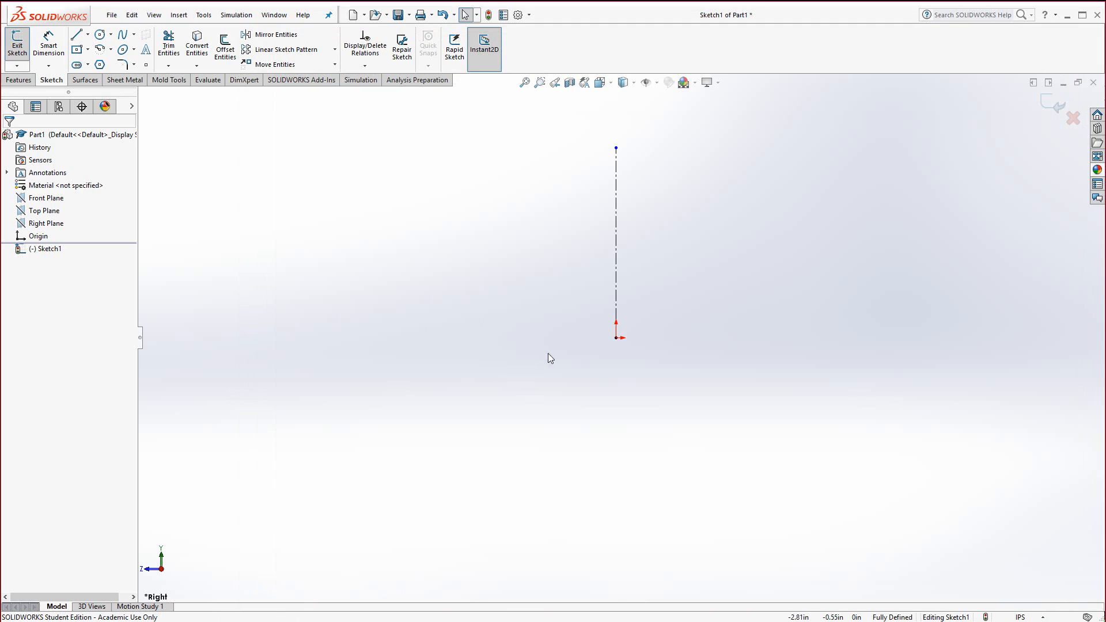
pyautogui.click(87, 34)
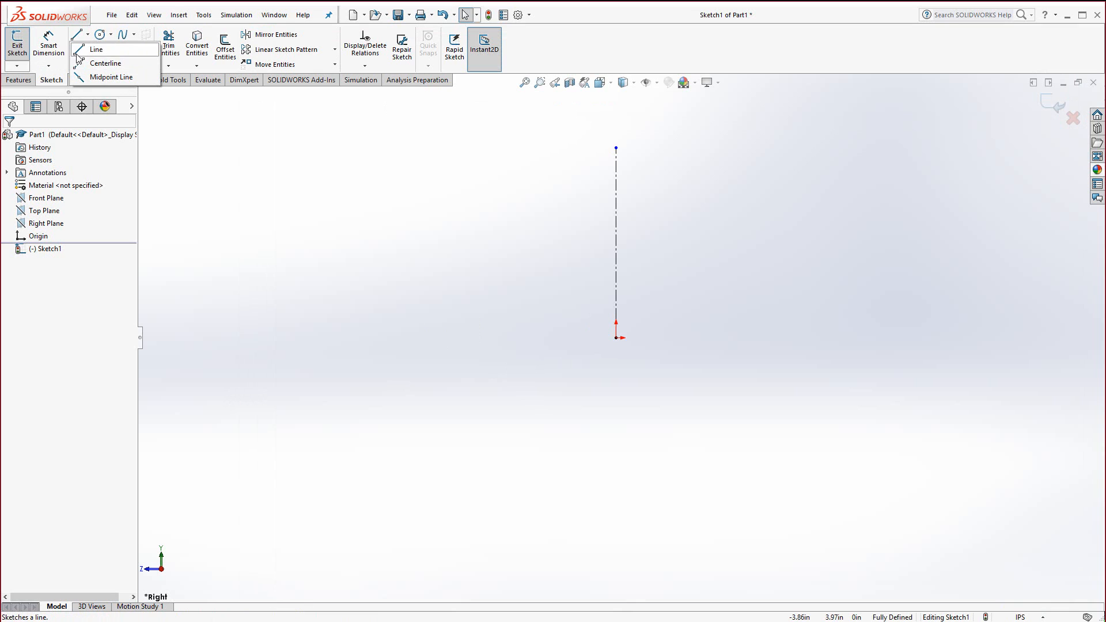
pyautogui.click(81, 52)
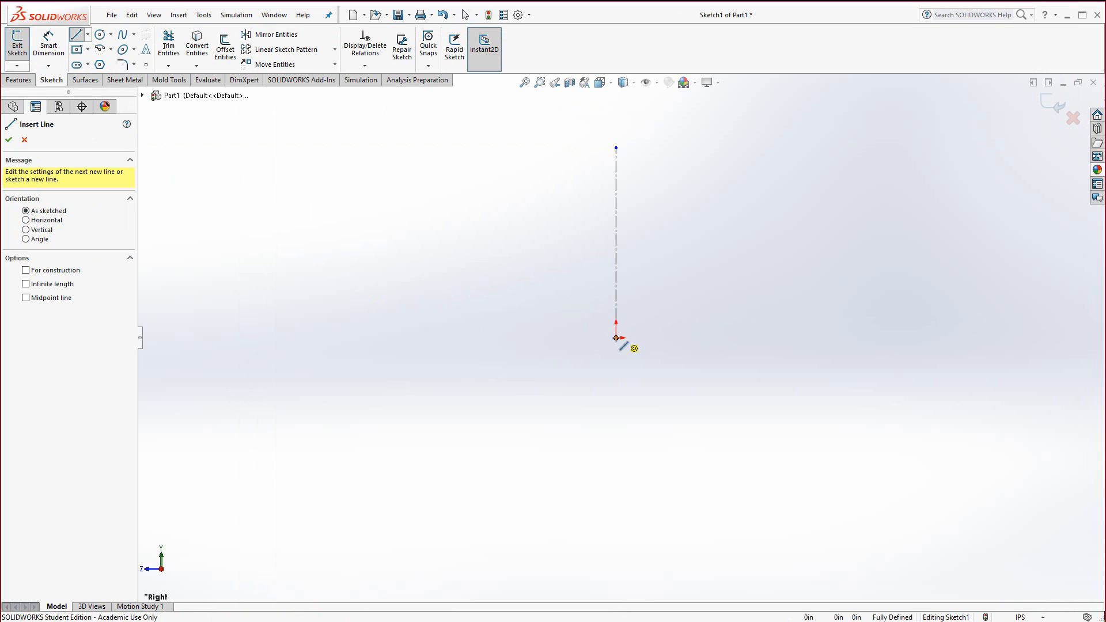
pyautogui.click(616, 338)
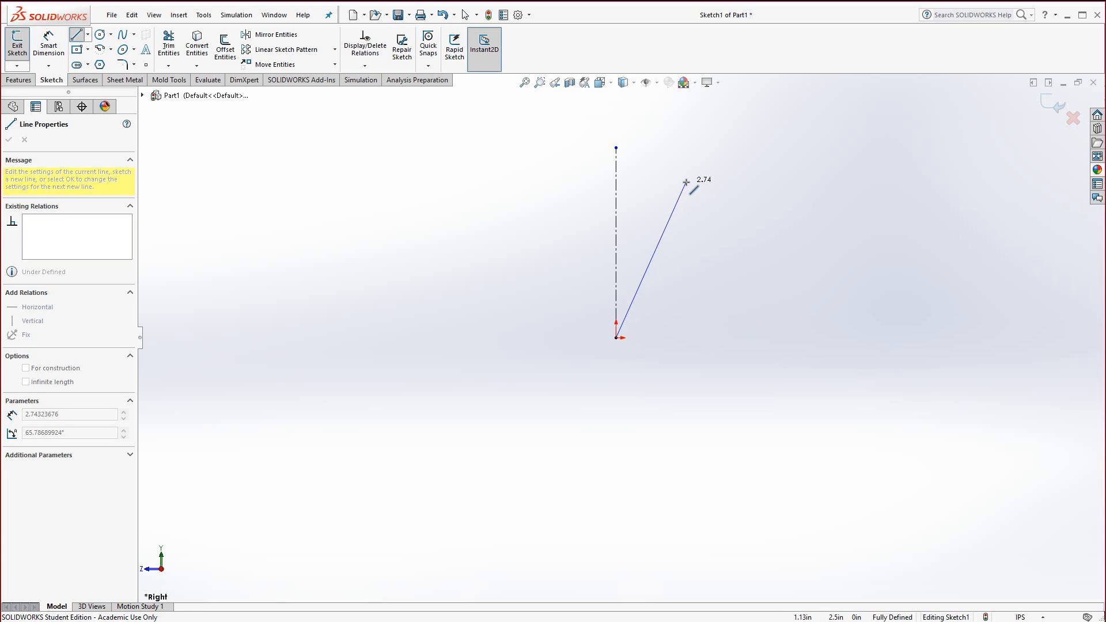
pyautogui.click(686, 182)
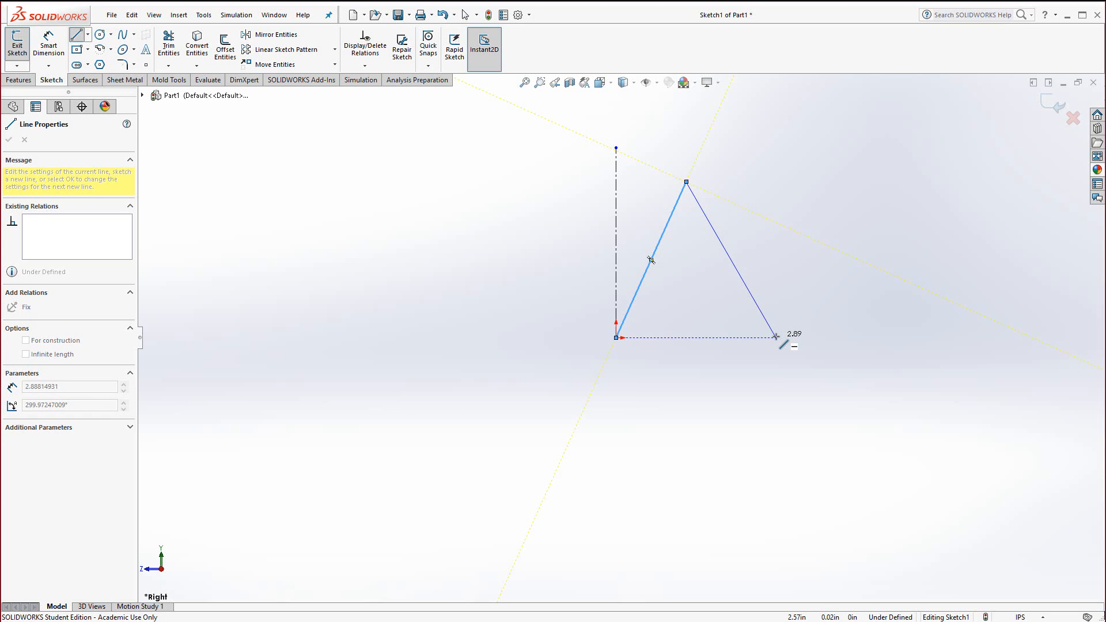
pyautogui.click(777, 337)
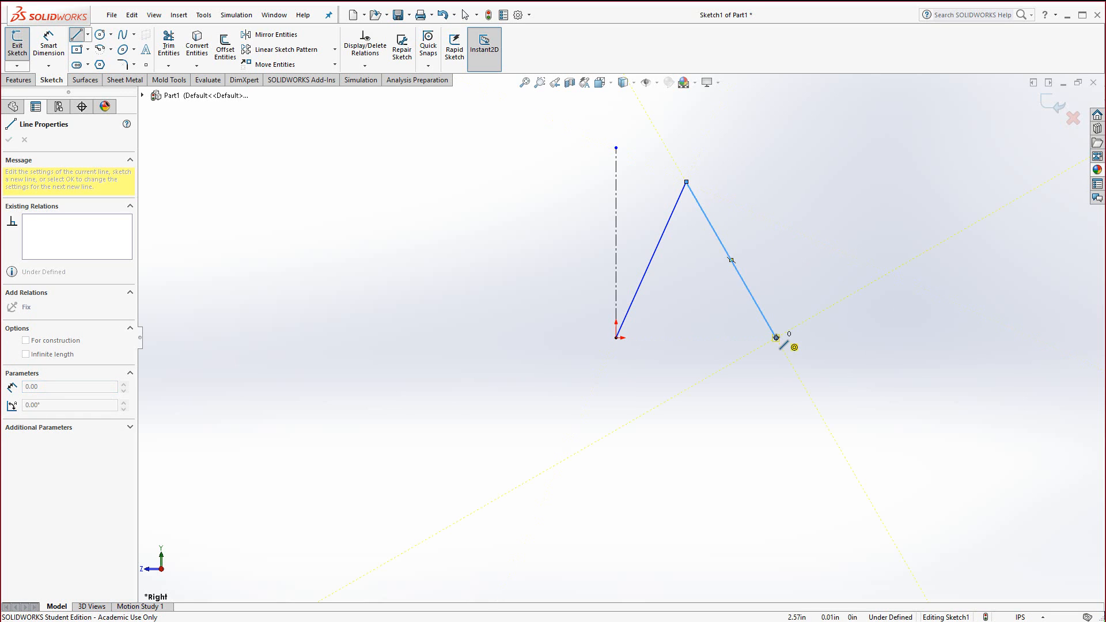
pyautogui.press('Escape')
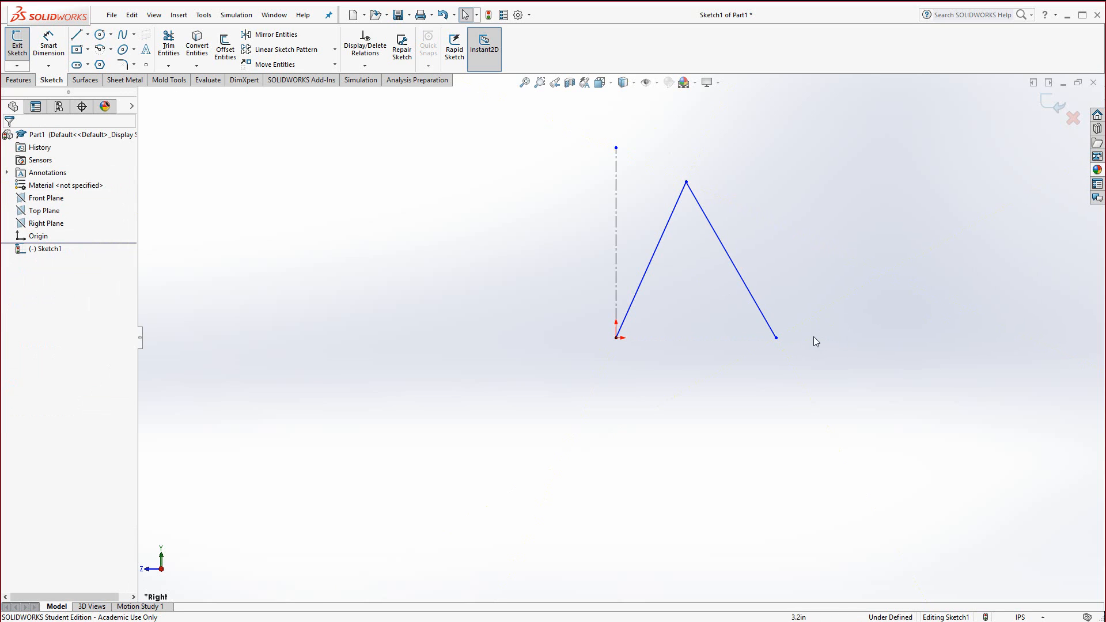
# Dimension the angle between the vertical centerline and the leg starting at the origin as 30 degrees
pyautogui.click(51, 47)
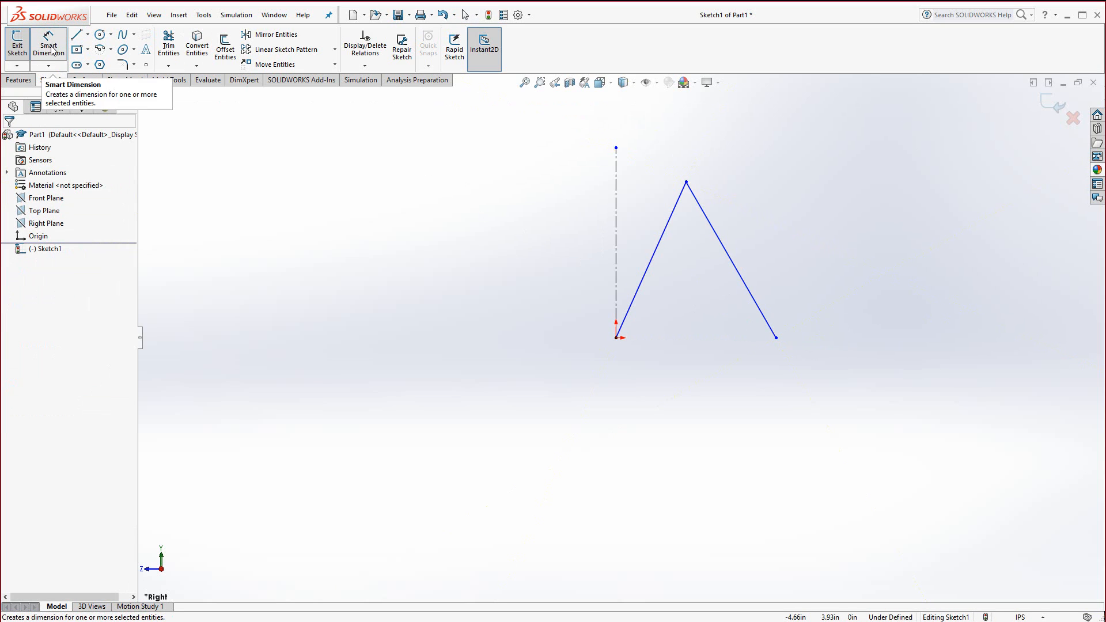
pyautogui.click(617, 203)
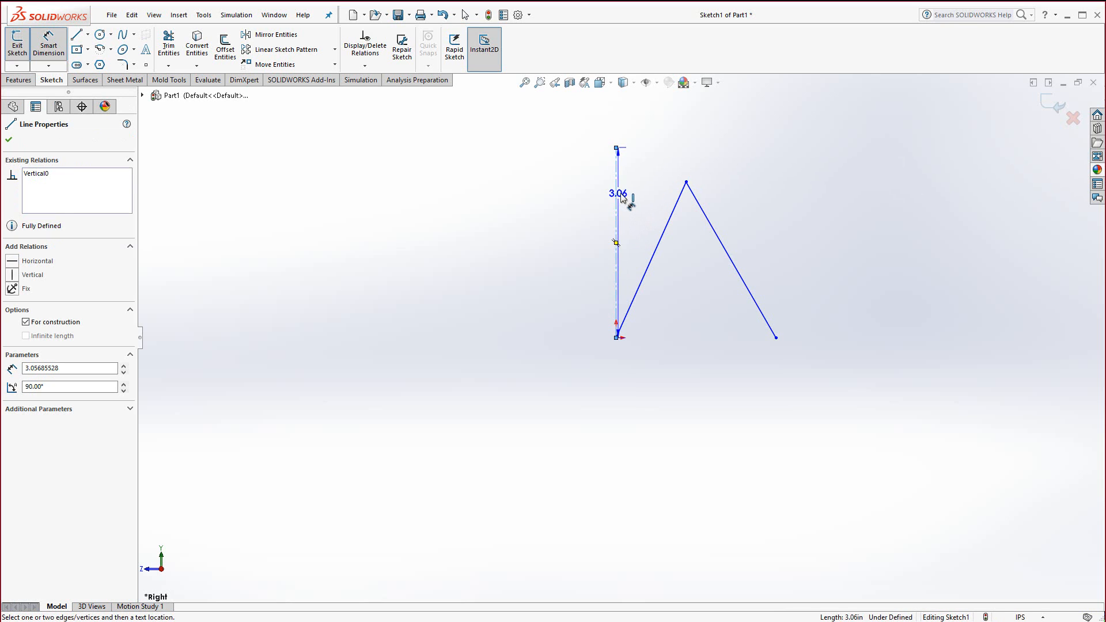
pyautogui.click(663, 235)
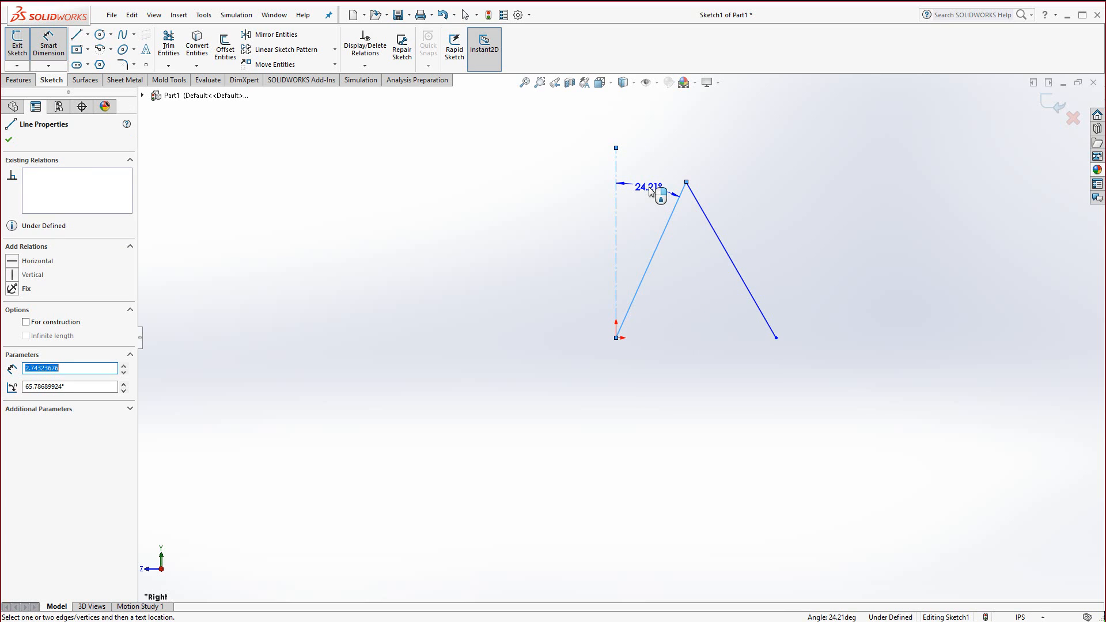
pyautogui.doubleClick(649, 189)
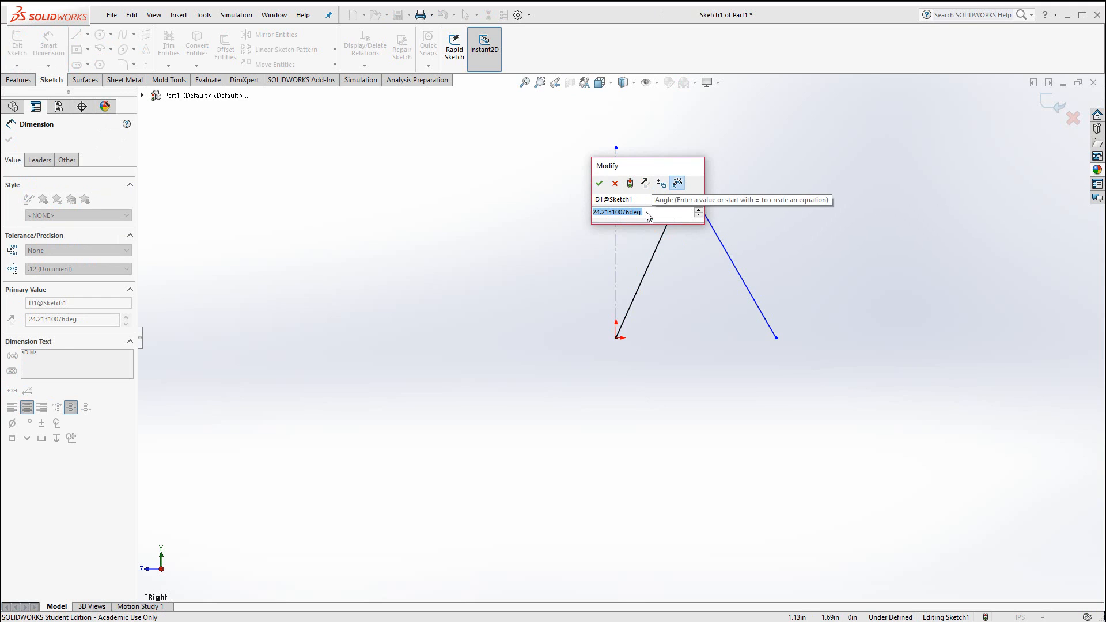
pyautogui.write('30')
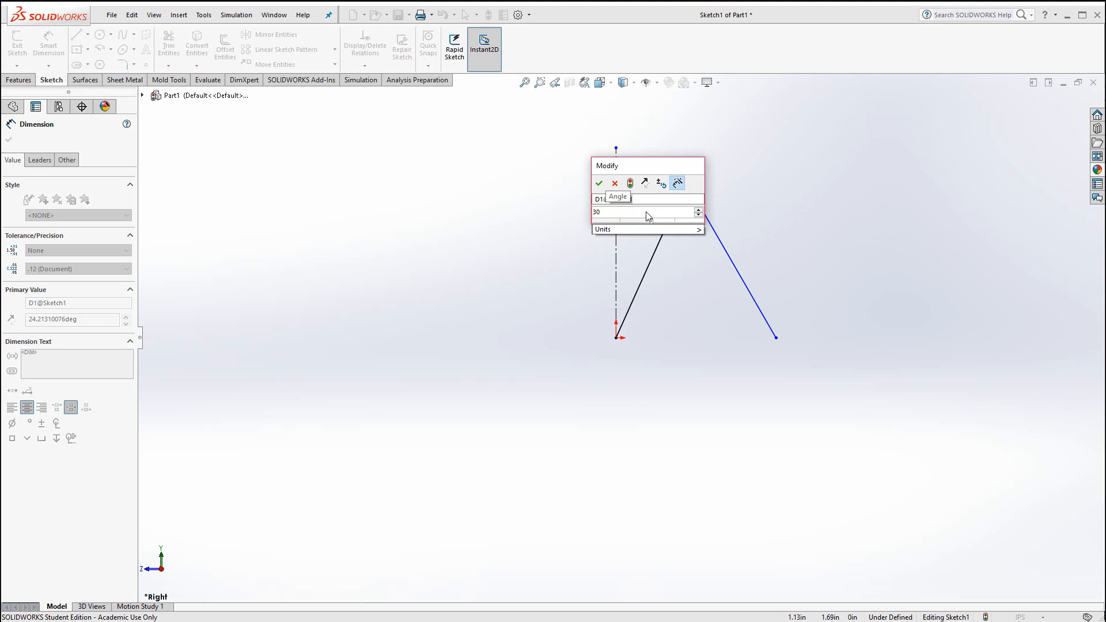
pyautogui.press('Return')
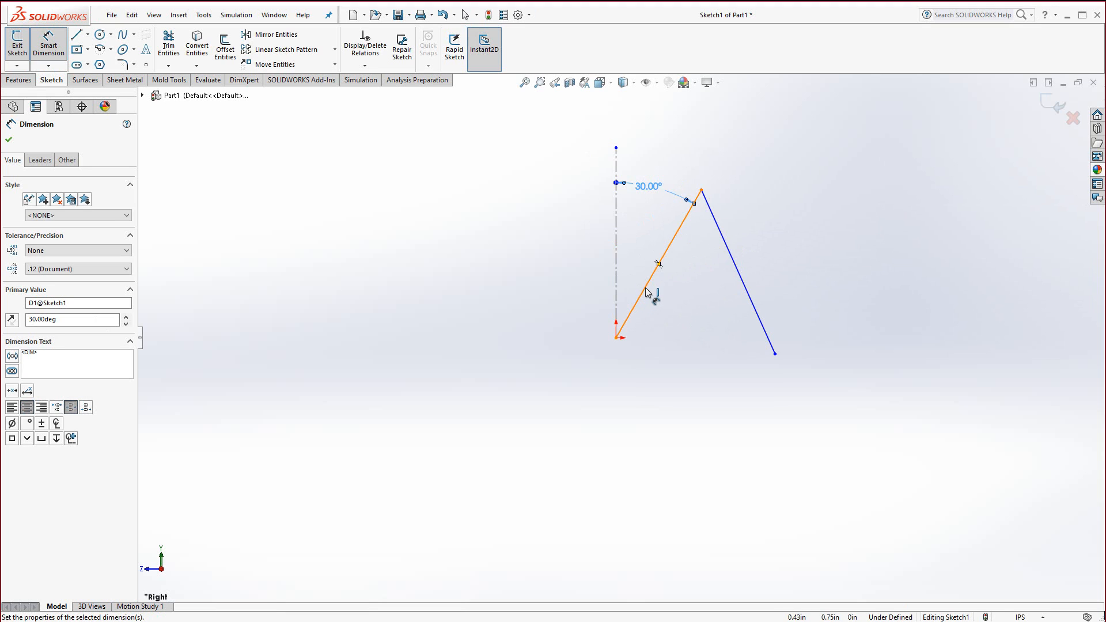
# Dimension the angle between the two legs of the inverted V as 60 degrees
pyautogui.click(645, 296)
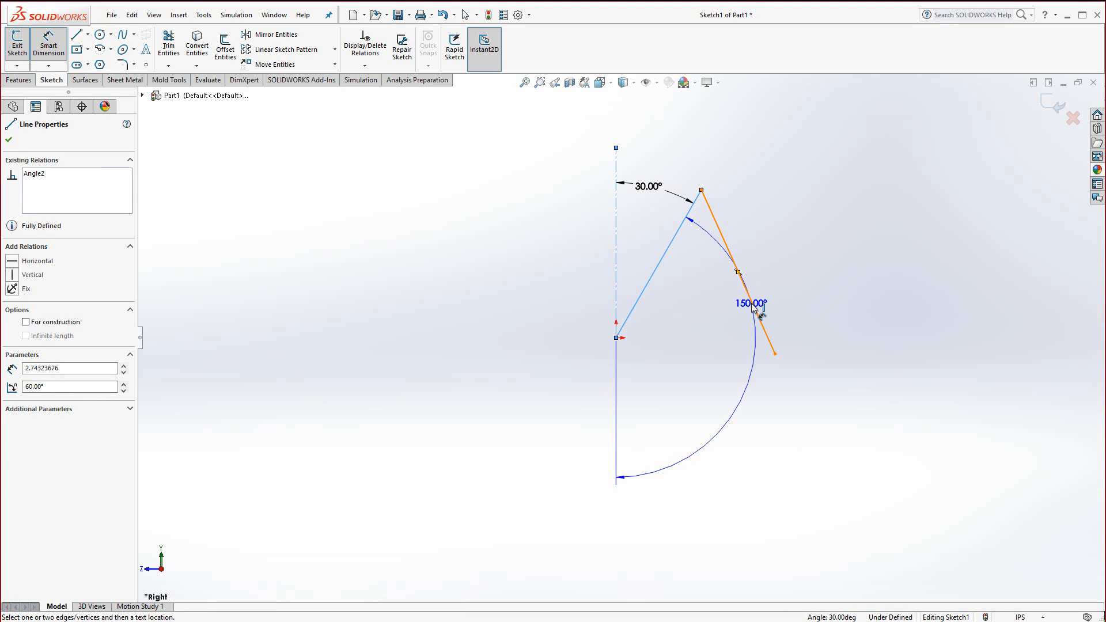
pyautogui.click(751, 303)
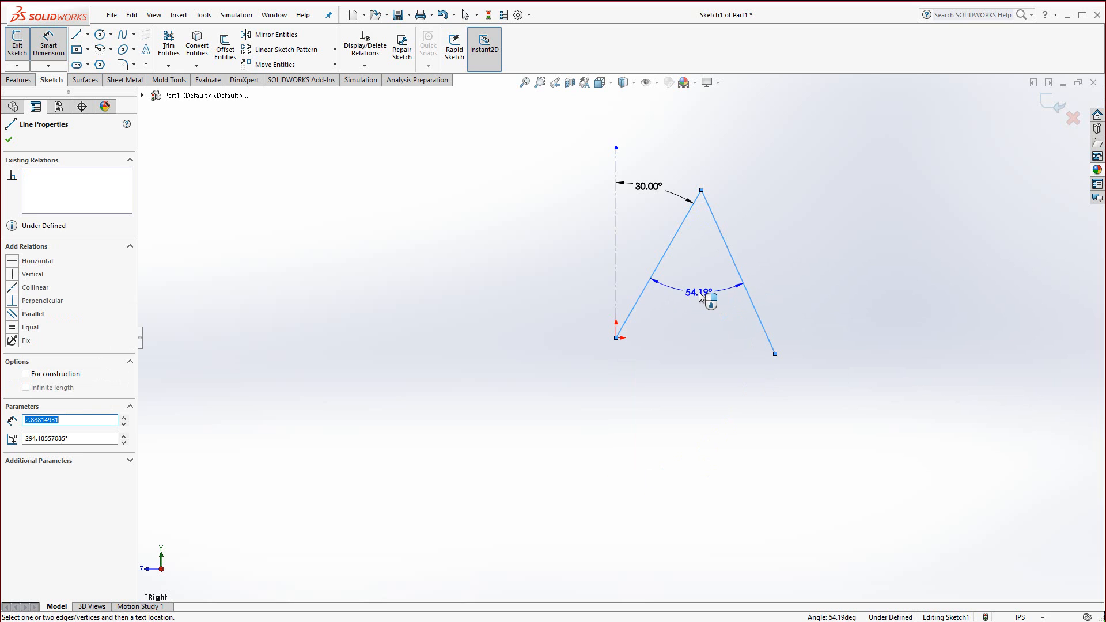
pyautogui.click(700, 292)
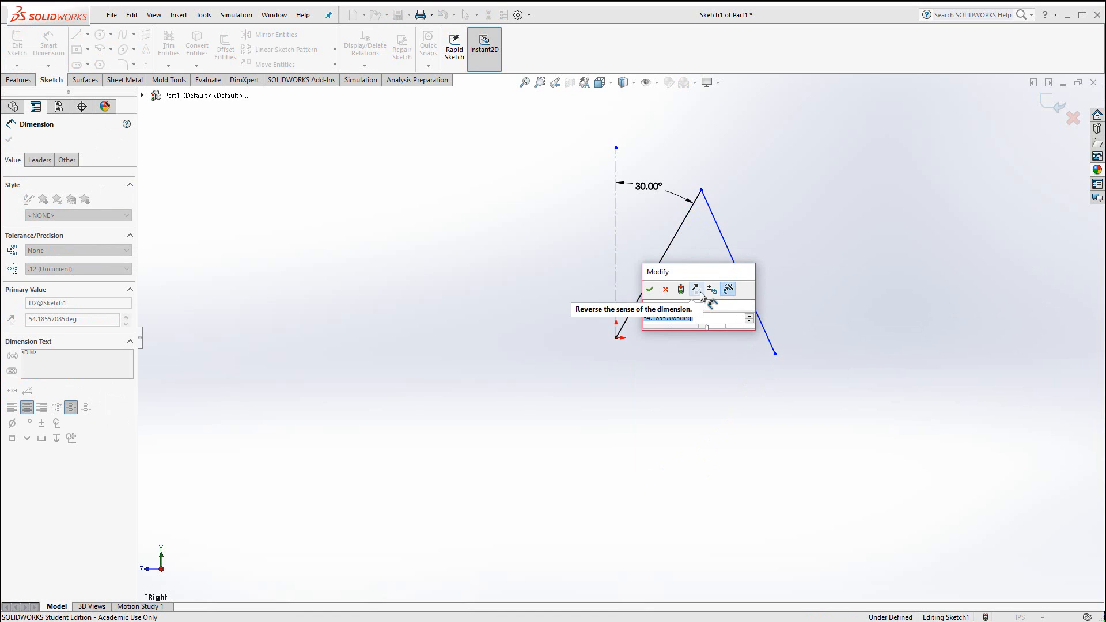
pyautogui.press('Return')
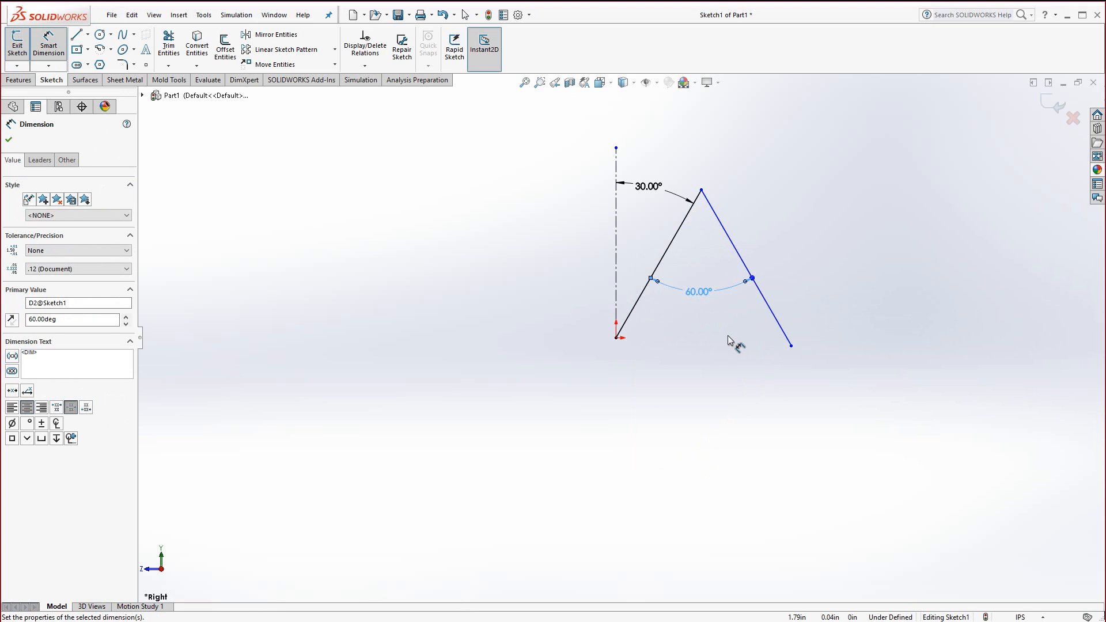
pyautogui.press('Escape')
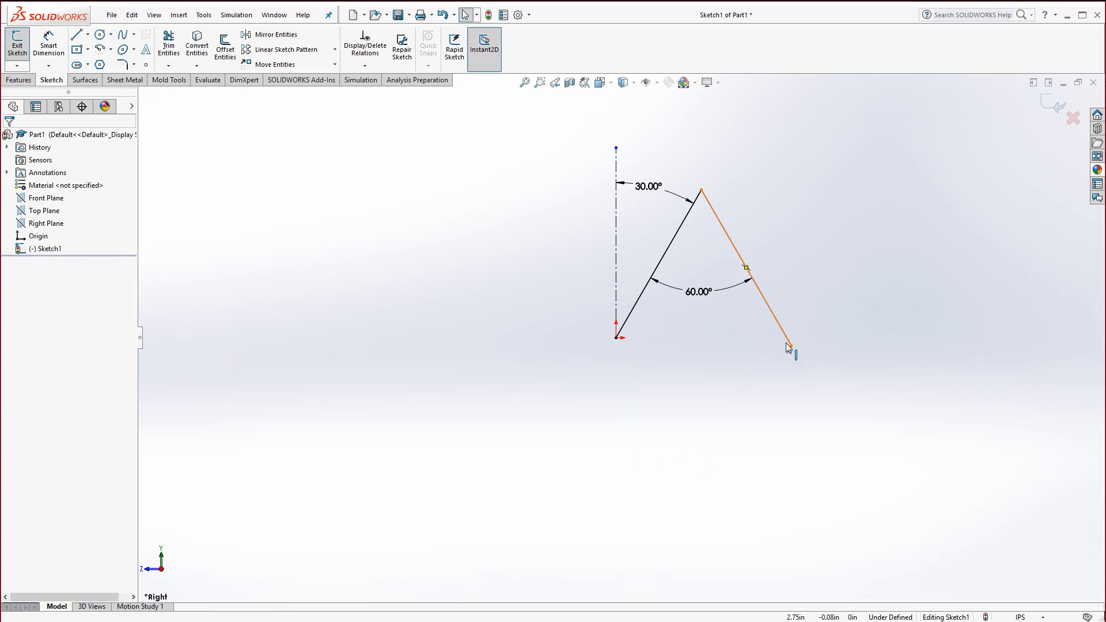
# Add a Horizontal relation between the point at the origin and the lower endpoint of the second leg
pyautogui.click(617, 339)
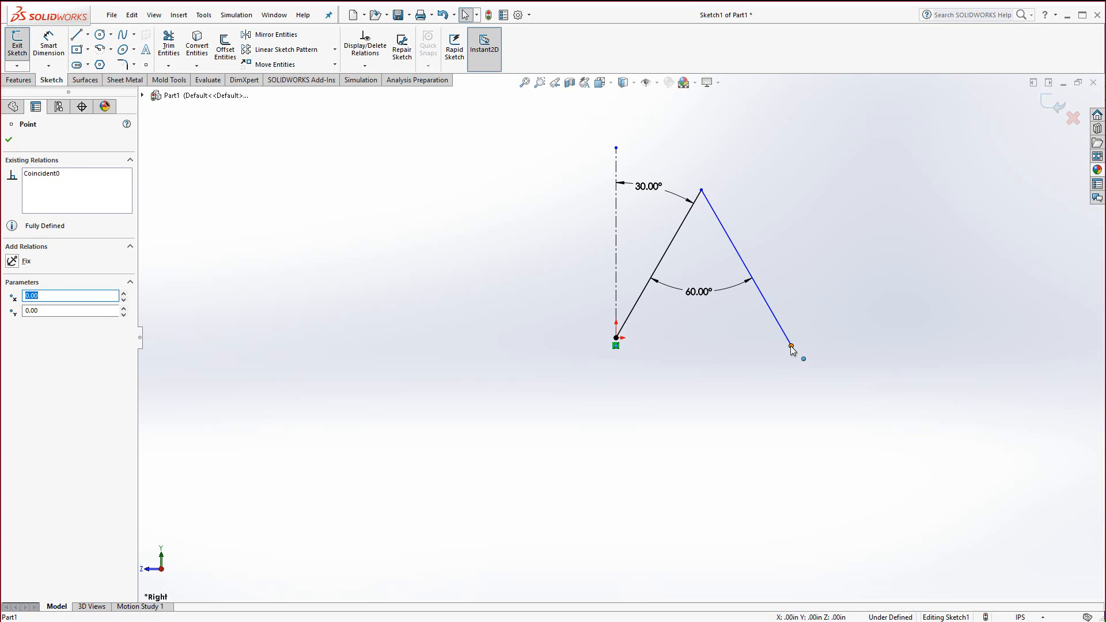
pyautogui.keyDown('ctrl'); pyautogui.click(792, 346); pyautogui.keyUp('ctrl')
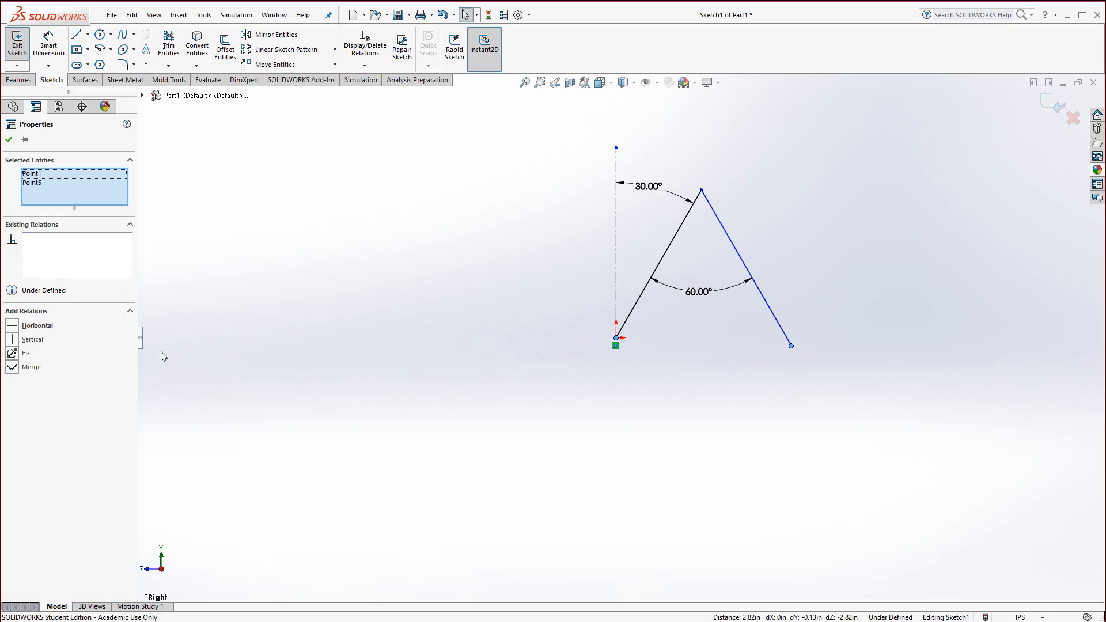
pyautogui.click(14, 340)
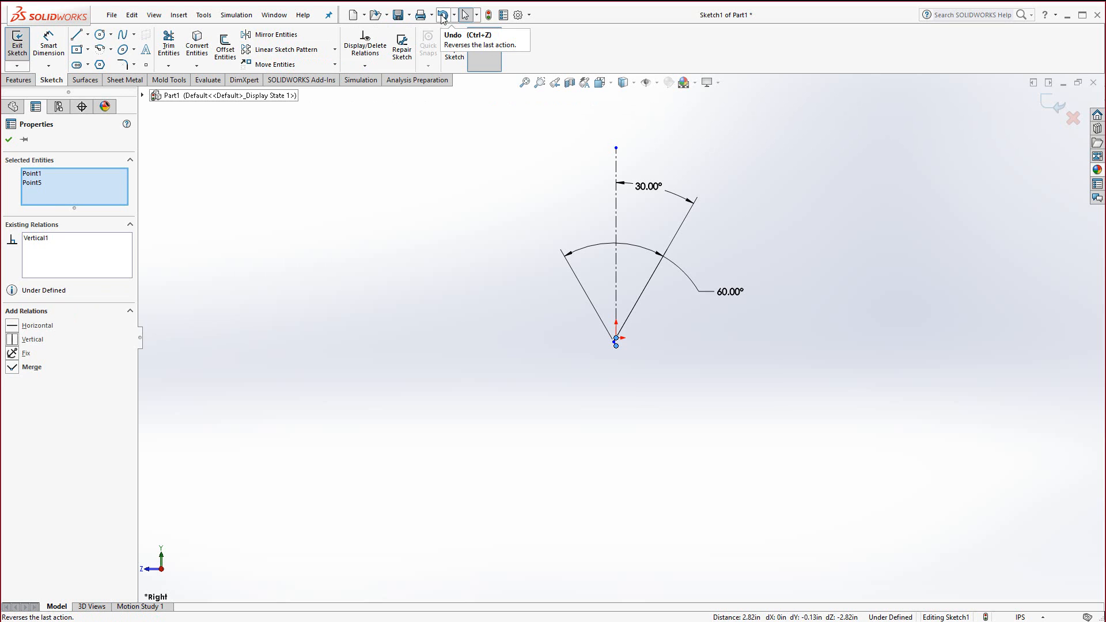
pyautogui.click(442, 16)
pyautogui.click(443, 16)
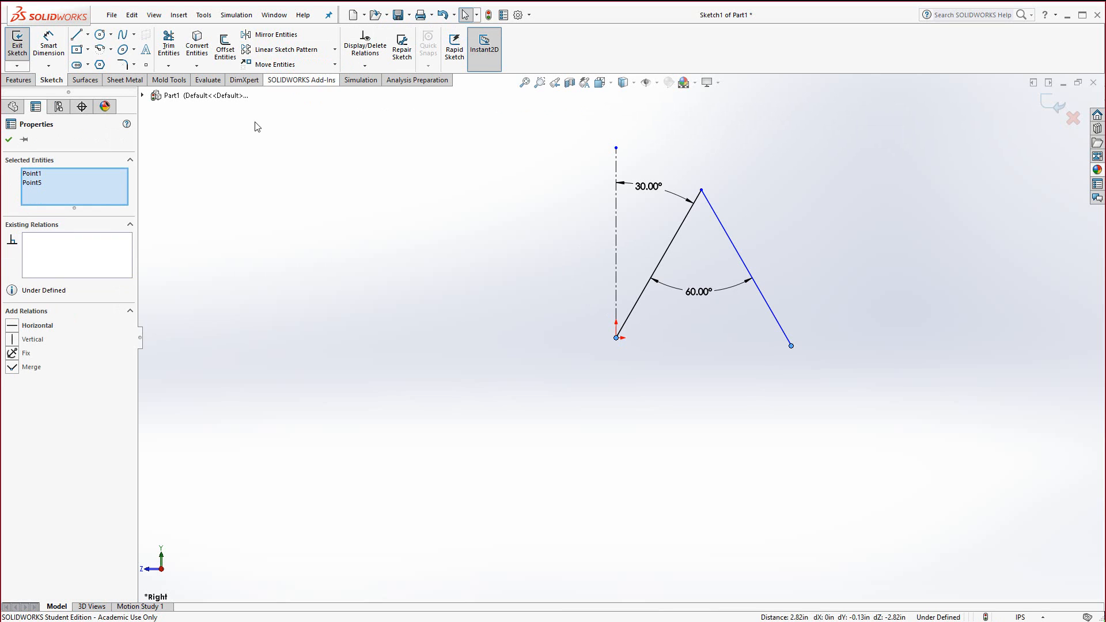
pyautogui.click(12, 328)
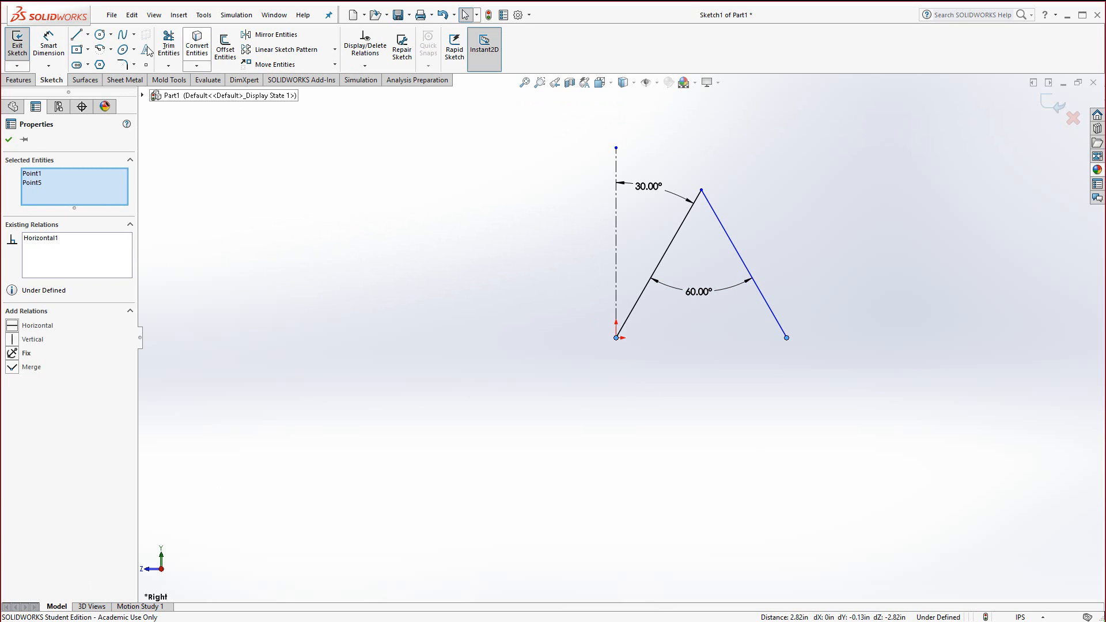
pyautogui.click(49, 45)
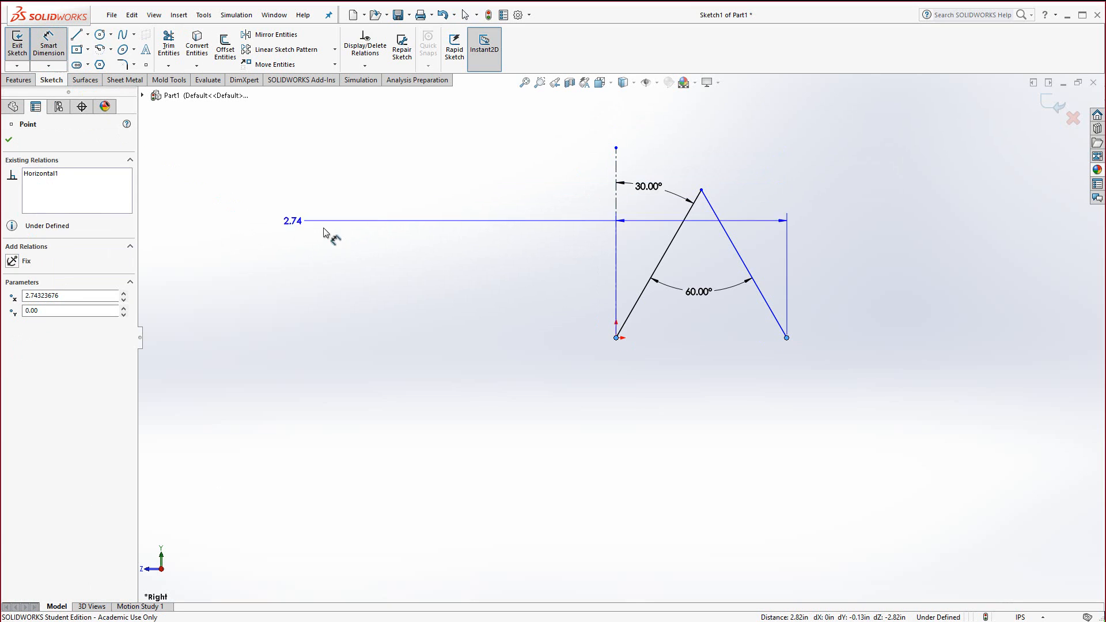
pyautogui.click(673, 237)
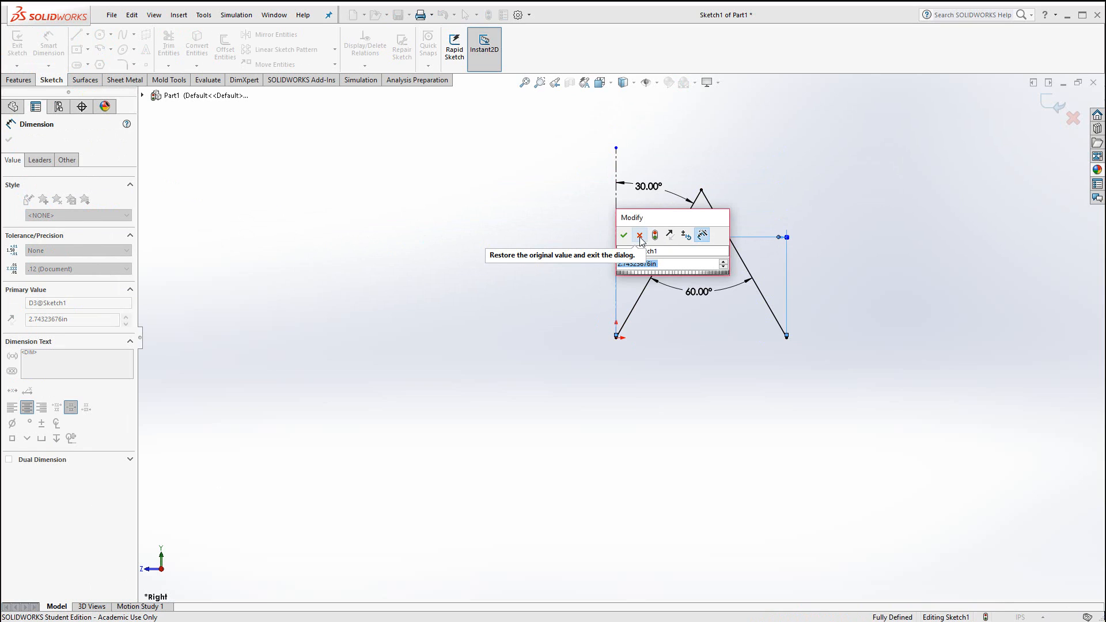
pyautogui.click(640, 241)
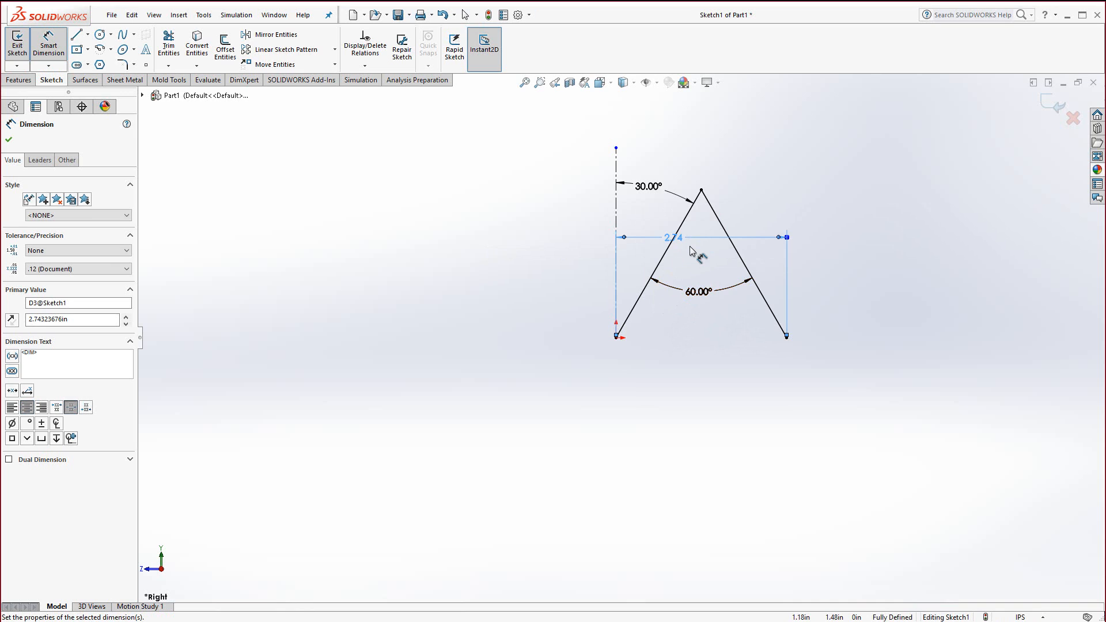
pyautogui.press('Delete')
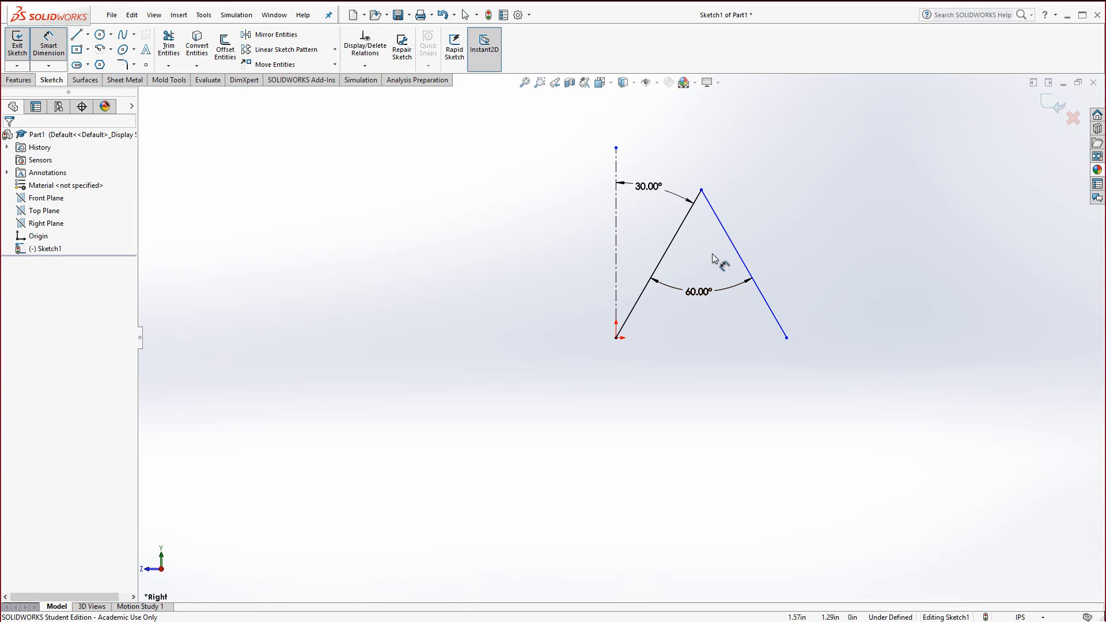
# Dimension the length of the leg starting at the origin as 2.5 in
pyautogui.click(671, 238)
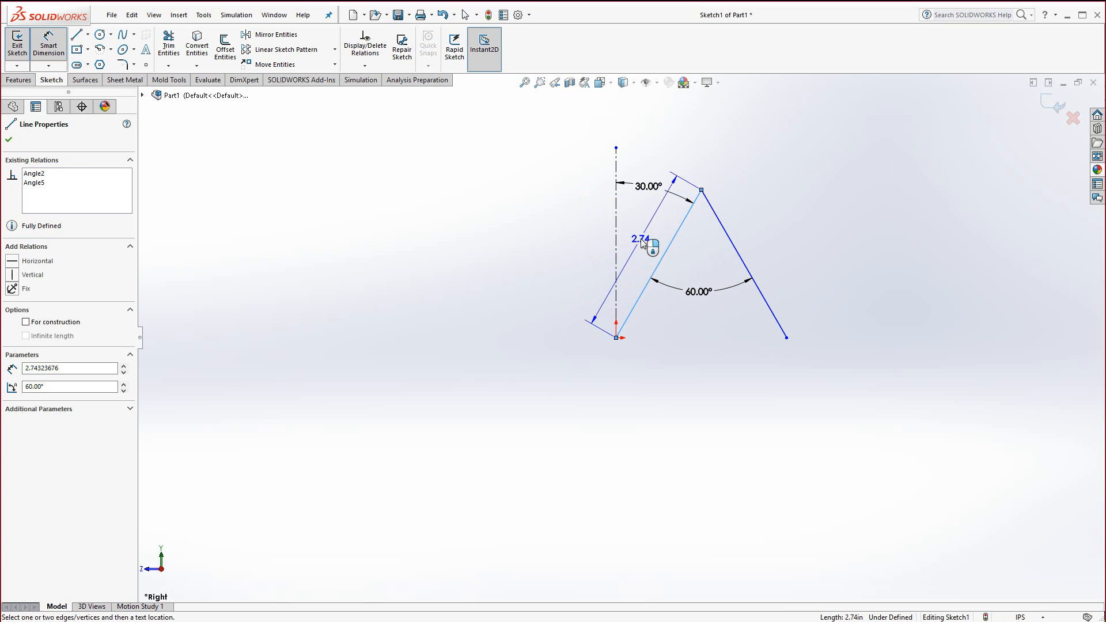
pyautogui.click(641, 239)
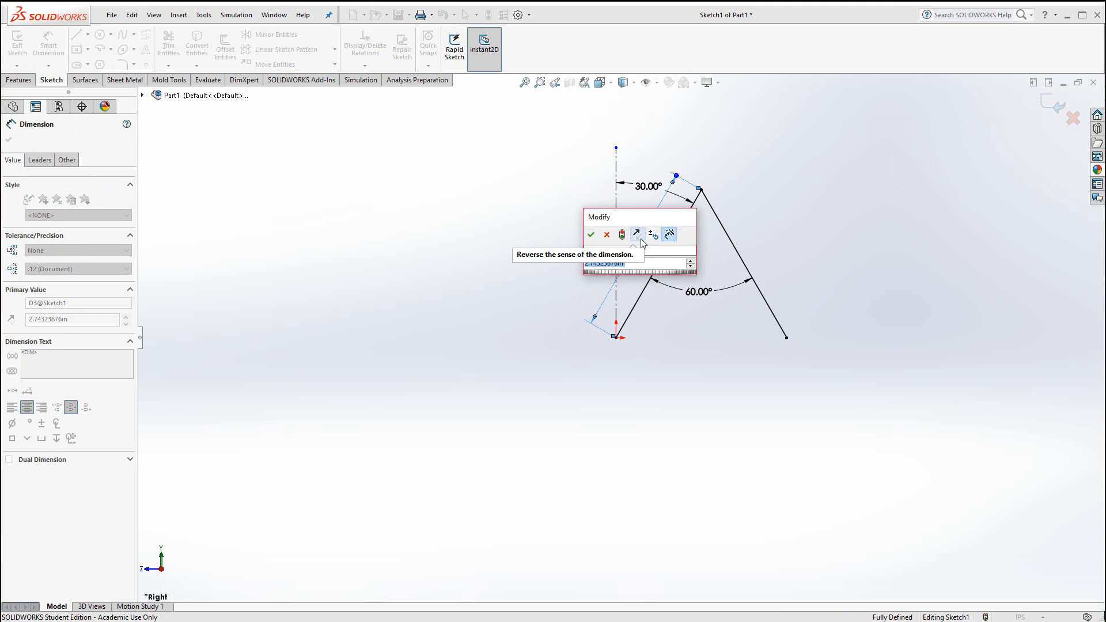
pyautogui.write('2.5')
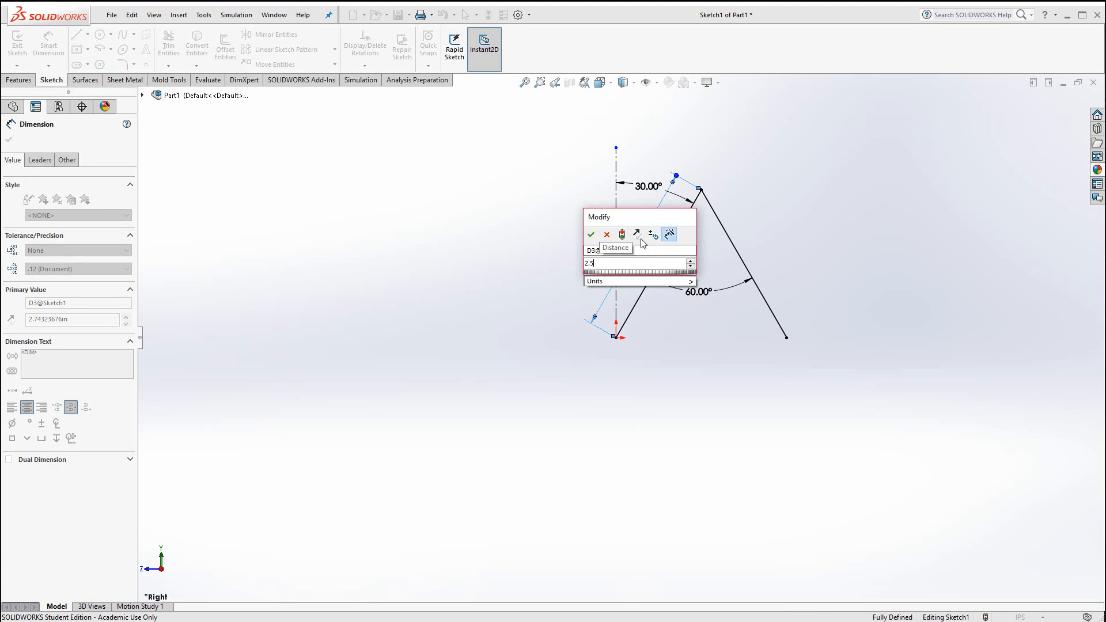
pyautogui.press('Return')
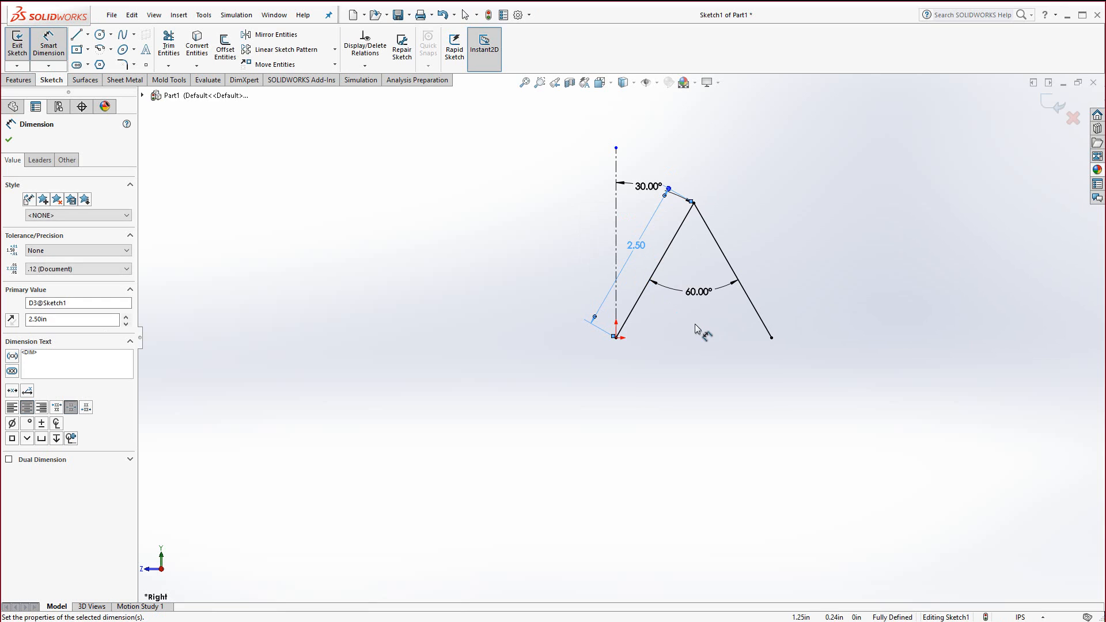
pyautogui.click(693, 326)
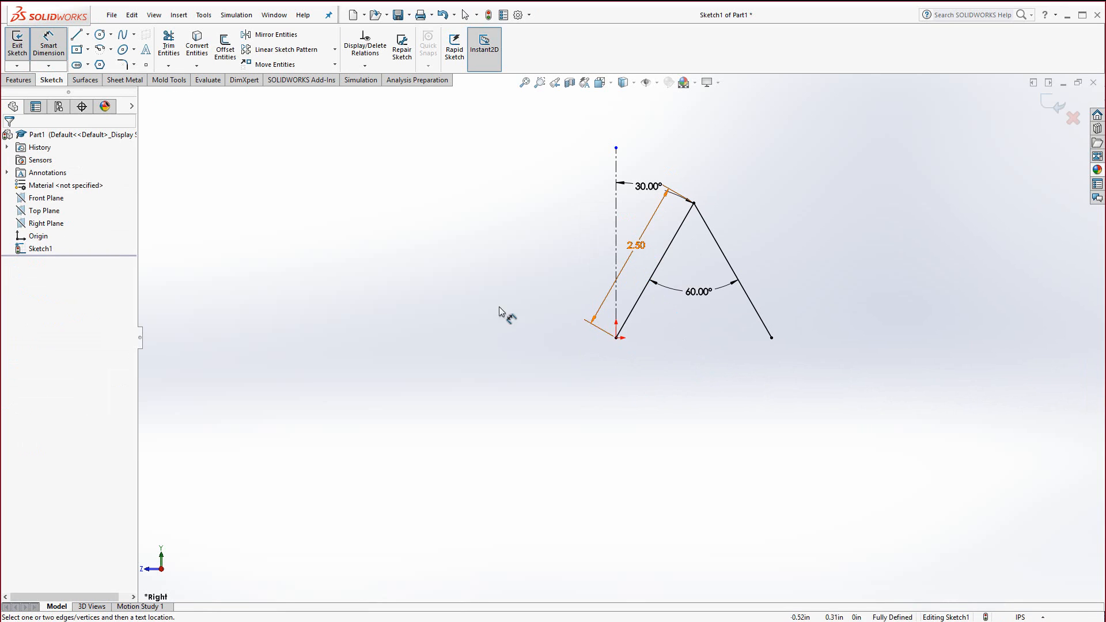
# Sketch a line about 0.94 in long from the origin up and away from the legs, followed by a perpendicular upward lip about 0.5 in long
pyautogui.click(79, 39)
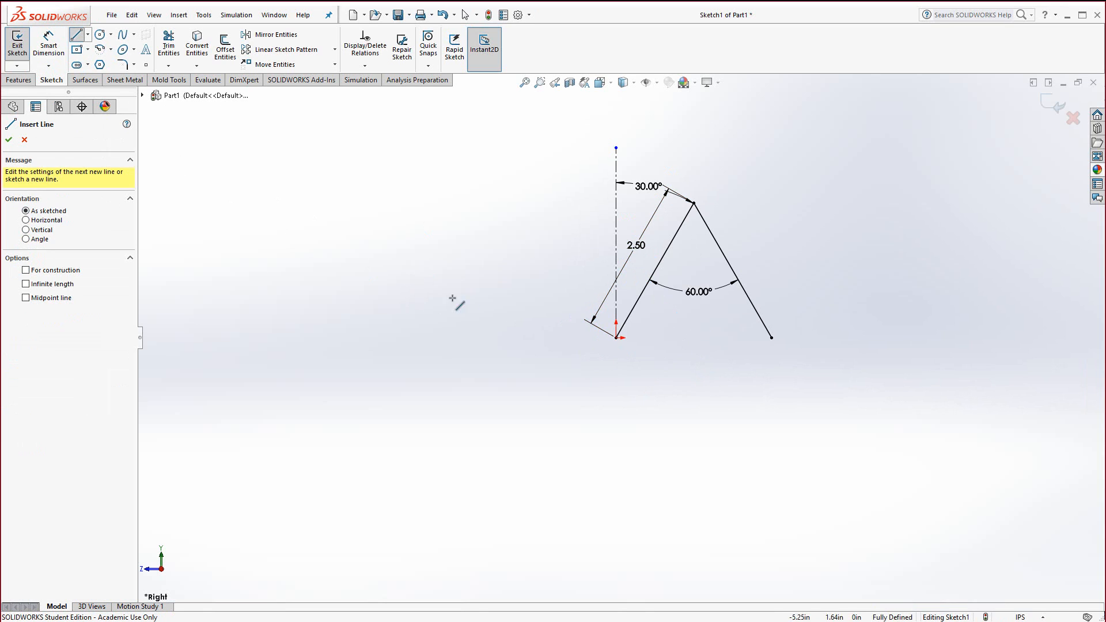
pyautogui.click(617, 338)
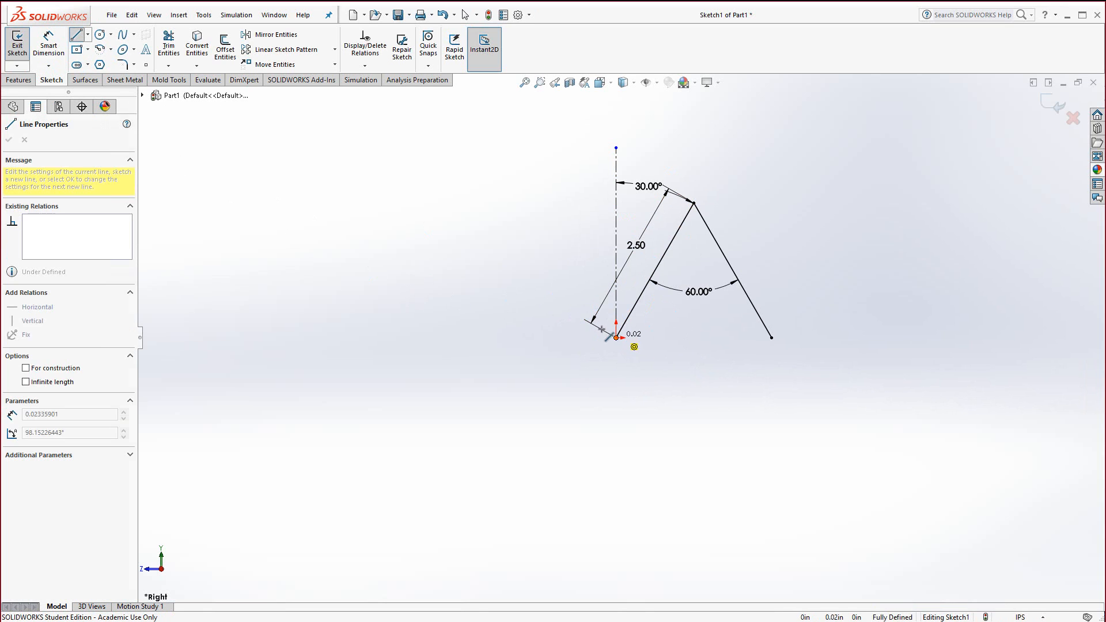
pyautogui.click(566, 309)
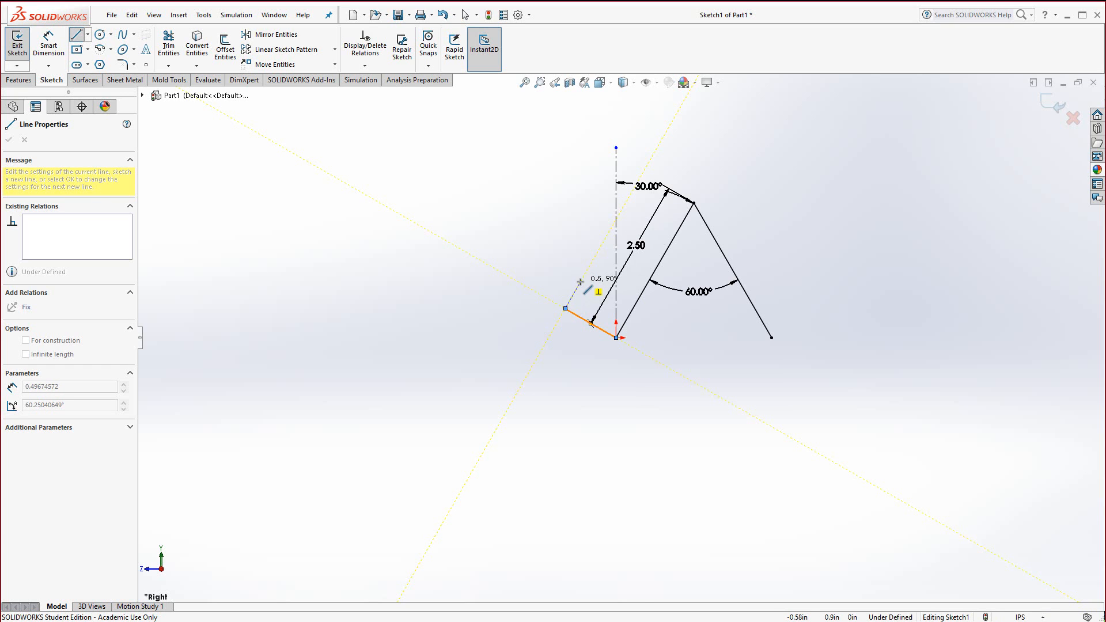
pyautogui.click(581, 281)
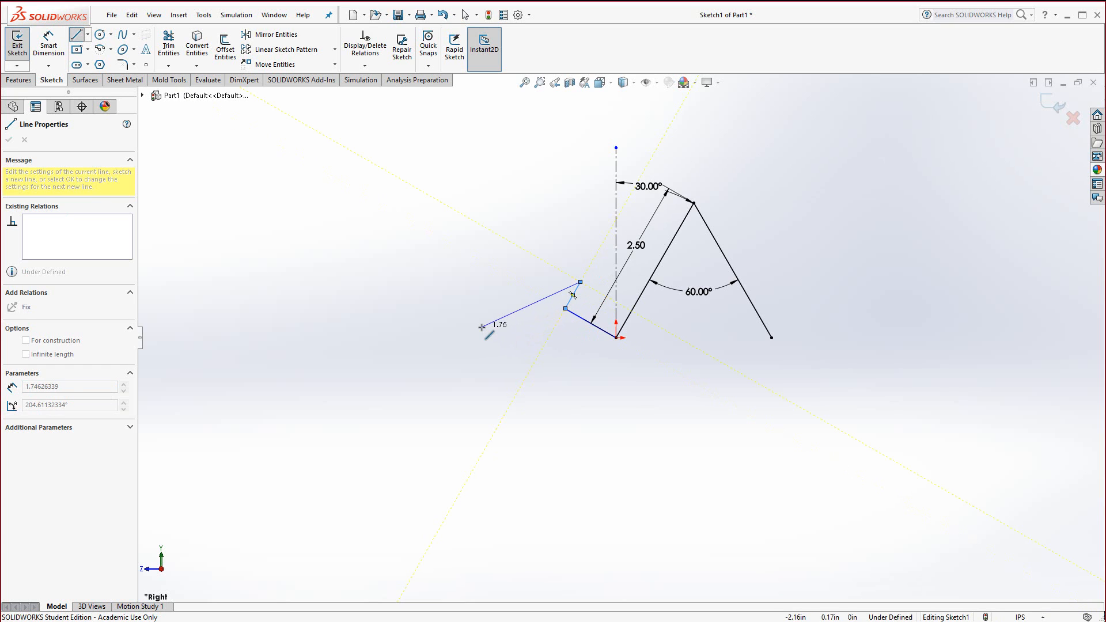
pyautogui.press('Escape')
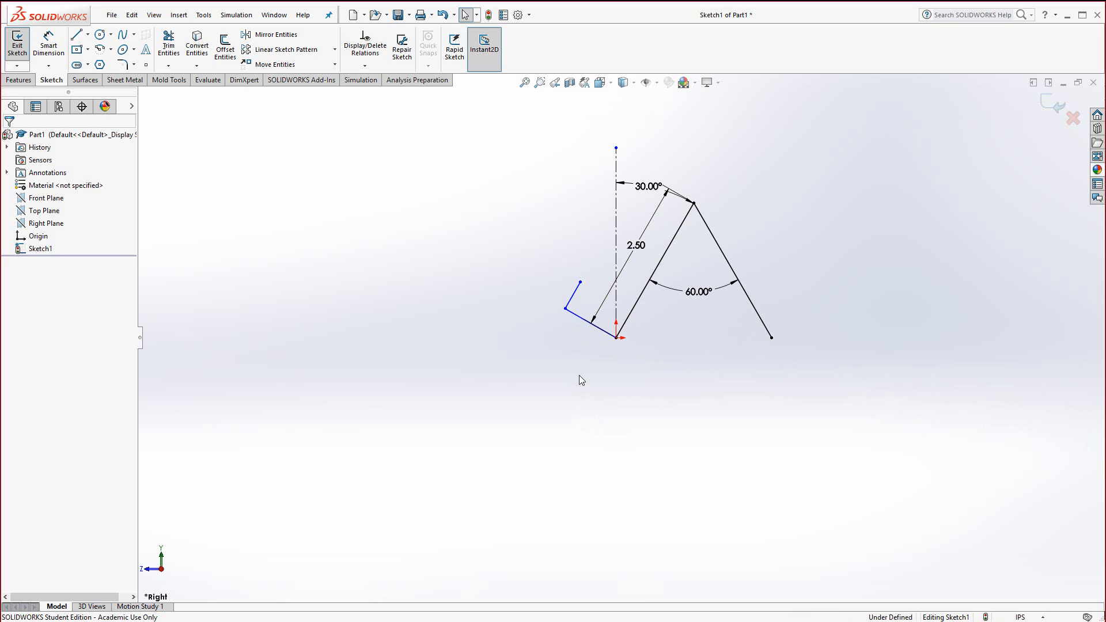
# Add a Perpendicular relation between the short line at the origin and the leg starting at the origin
pyautogui.click(579, 316)
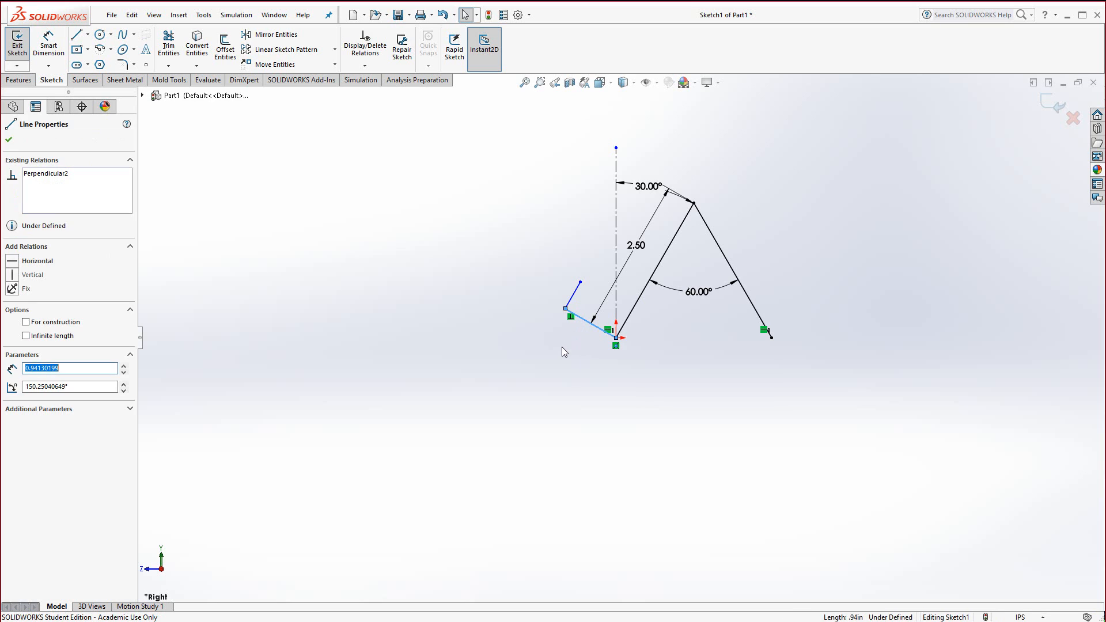
pyautogui.keyDown('ctrl'); pyautogui.click(636, 307); pyautogui.keyUp('ctrl')
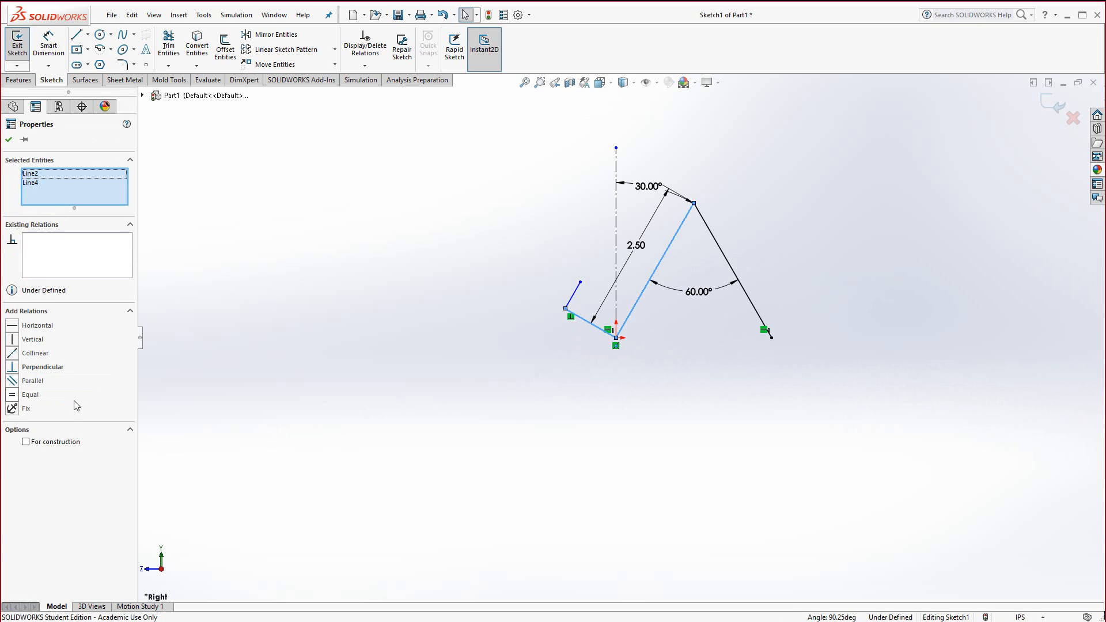
pyautogui.click(15, 369)
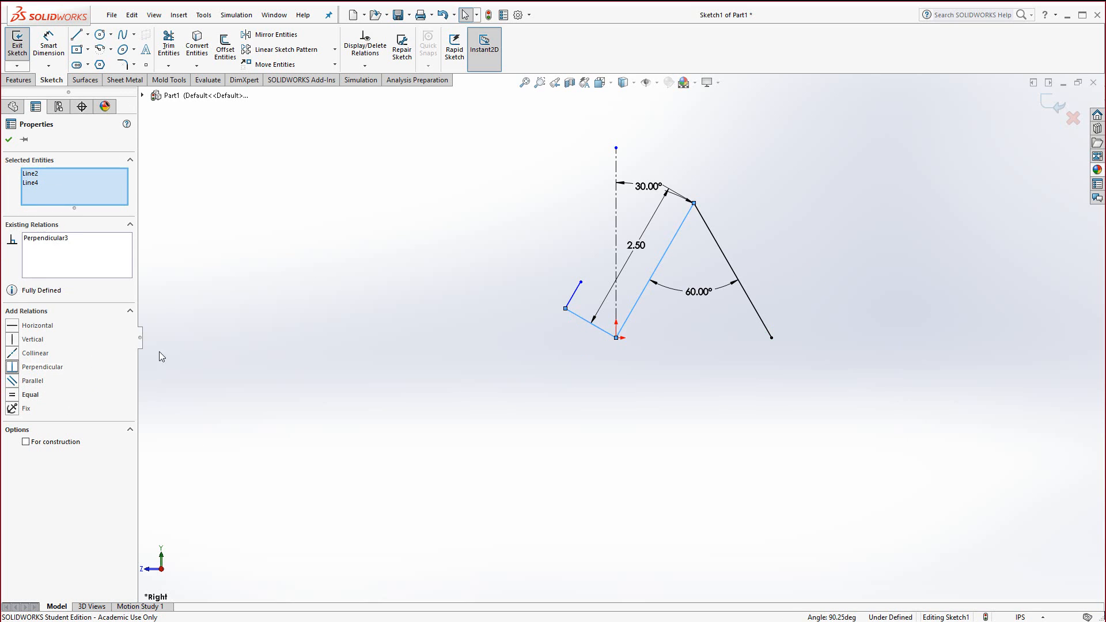
pyautogui.click(8, 141)
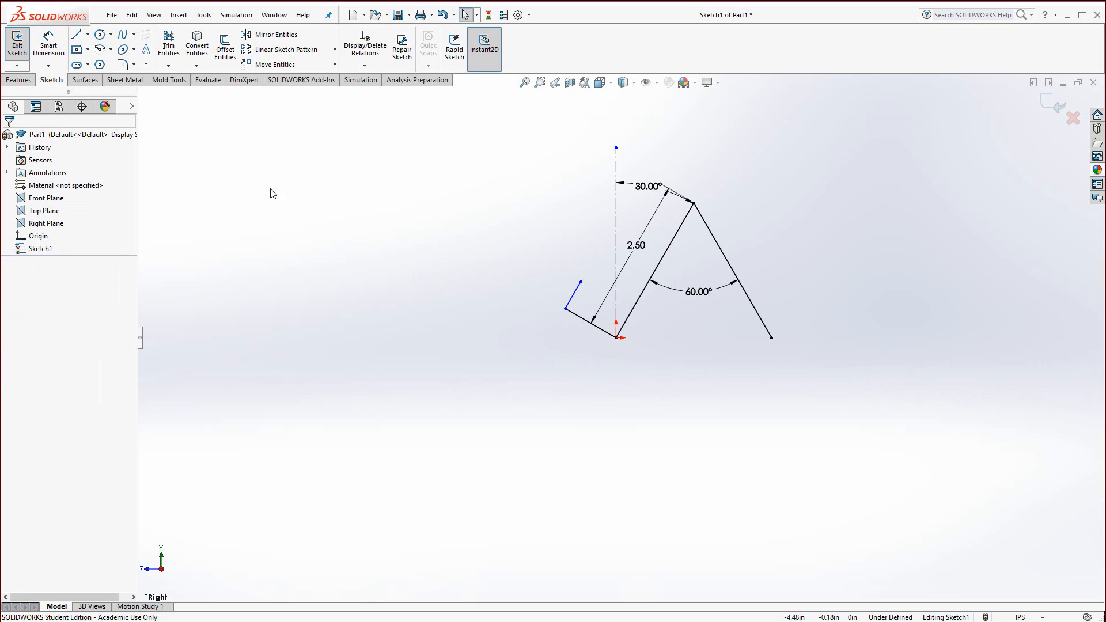
# Dimension the short line between the origin and the lip's lower endpoint as 0.45 in, consulting the training guide for the value
pyautogui.click(48, 46)
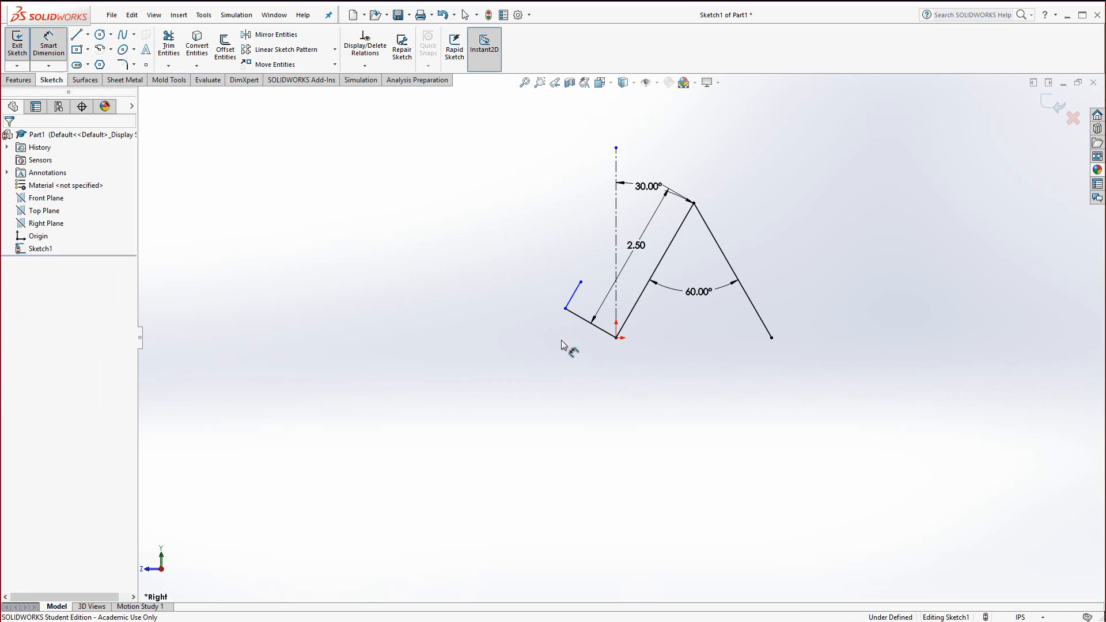
pyautogui.click(566, 310)
pyautogui.click(617, 339)
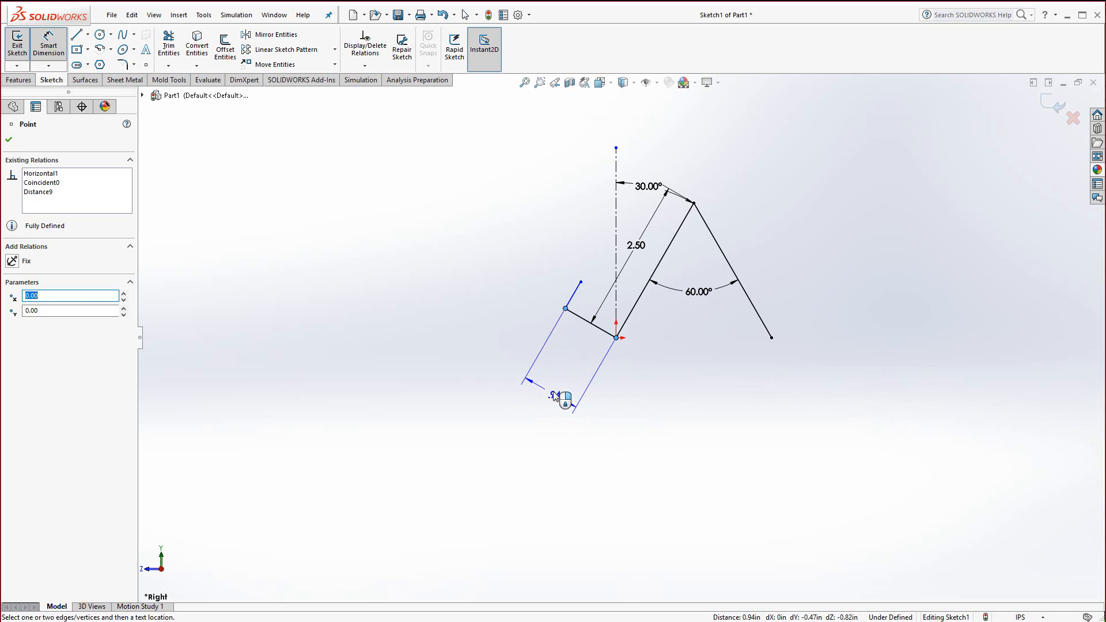
pyautogui.click(553, 392)
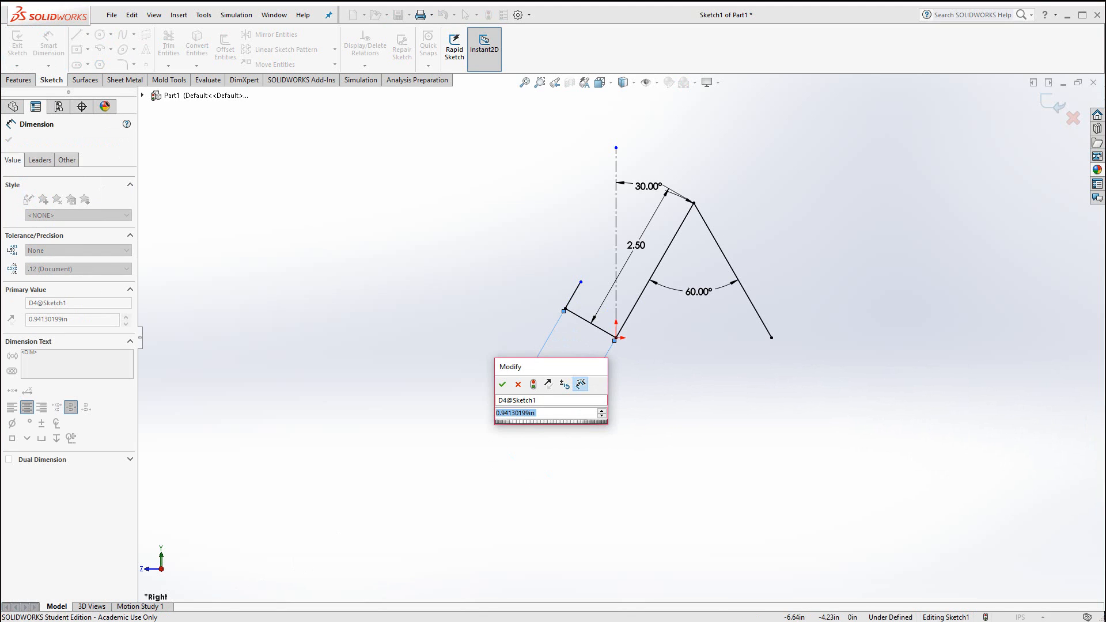
pyautogui.hotkey('alt', 'Tab')
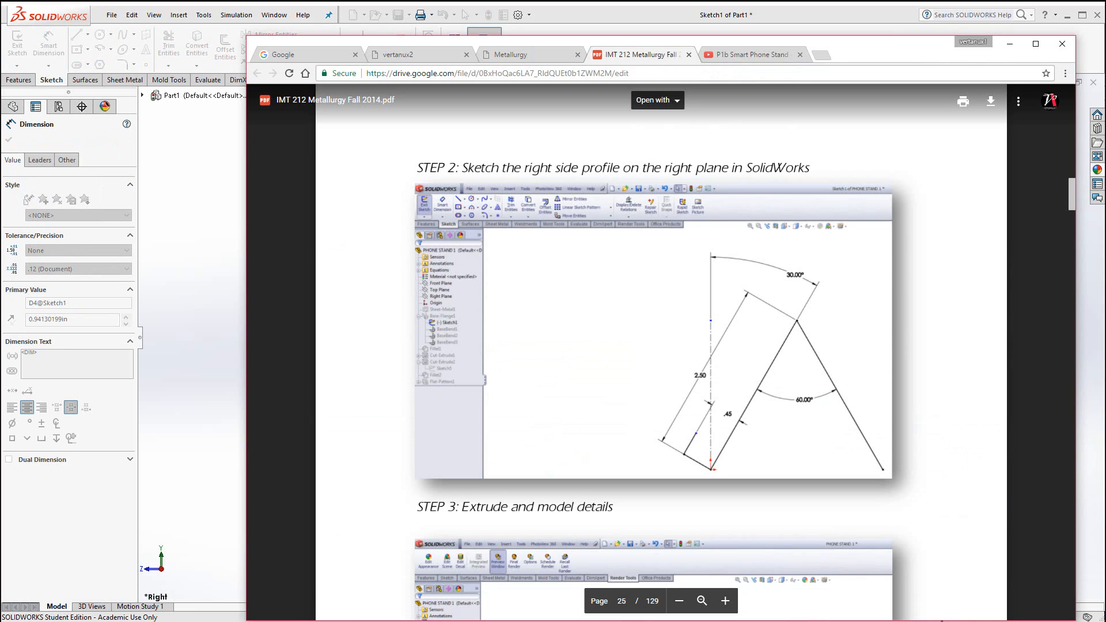
pyautogui.hotkey('alt', 'Tab')
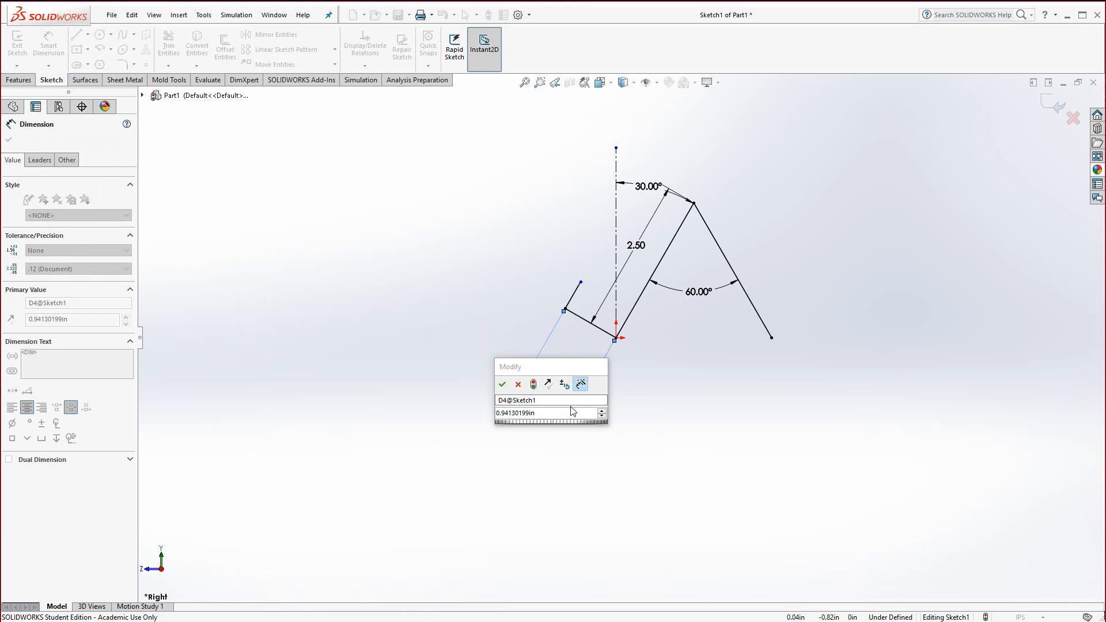
pyautogui.write('.45')
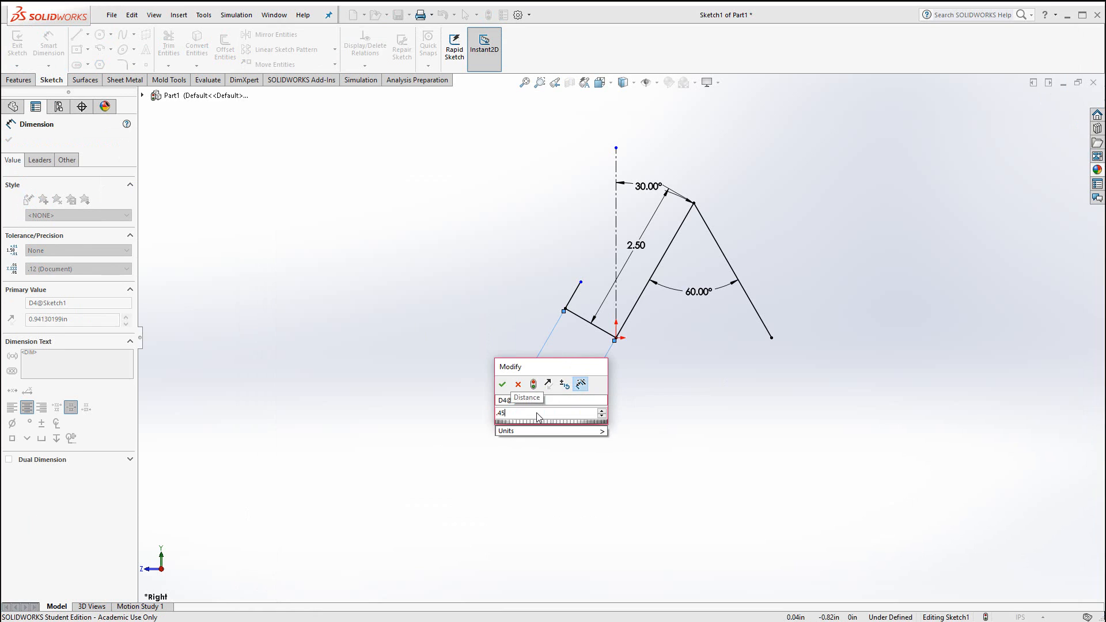
pyautogui.press('Return')
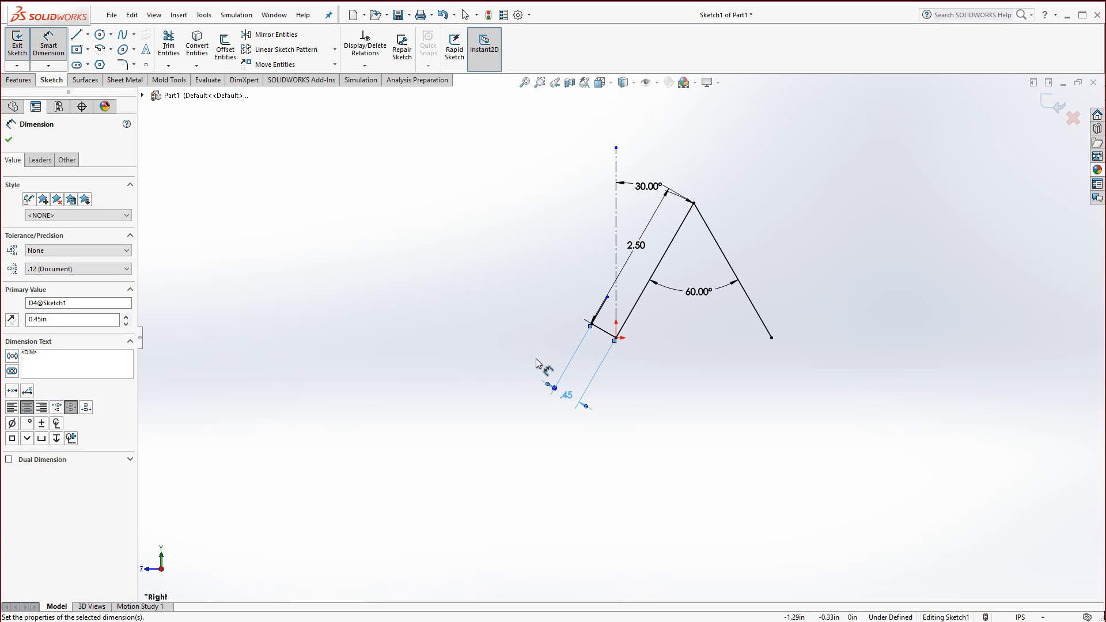
# Check the training guide and dimension the length of the short upward lip line as 0.375 in
pyautogui.click(604, 310)
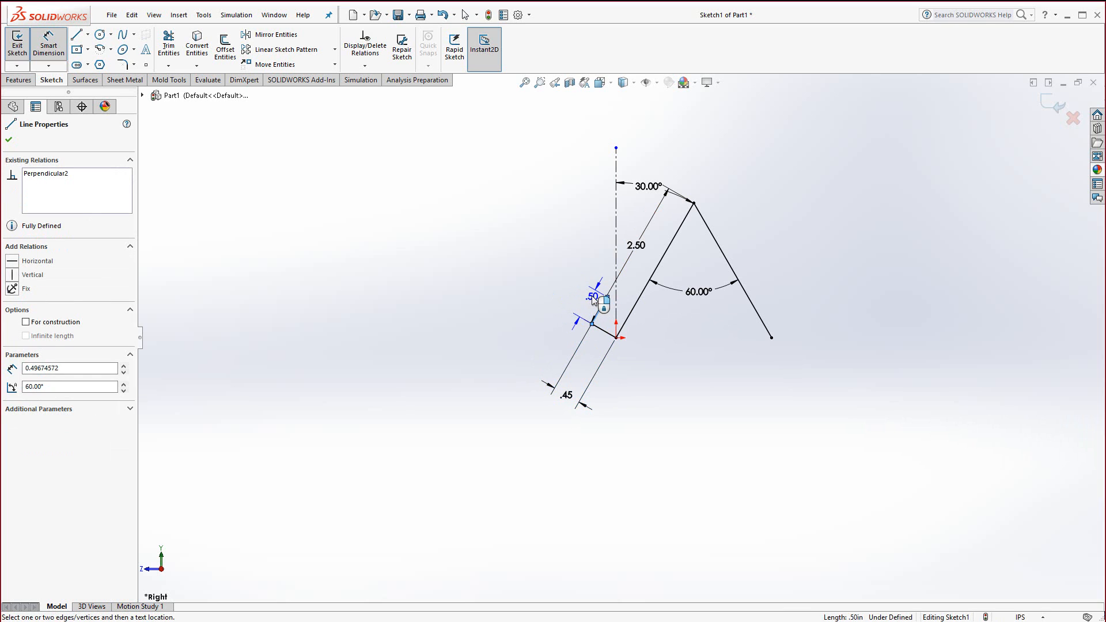
pyautogui.click(594, 299)
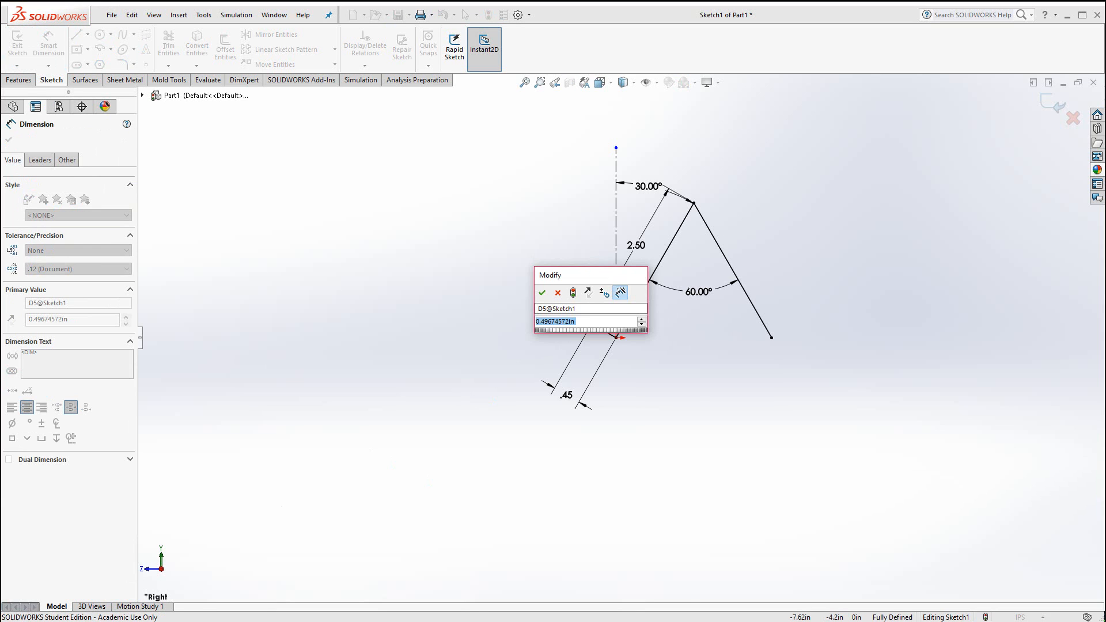
pyautogui.hotkey('alt', 'Tab')
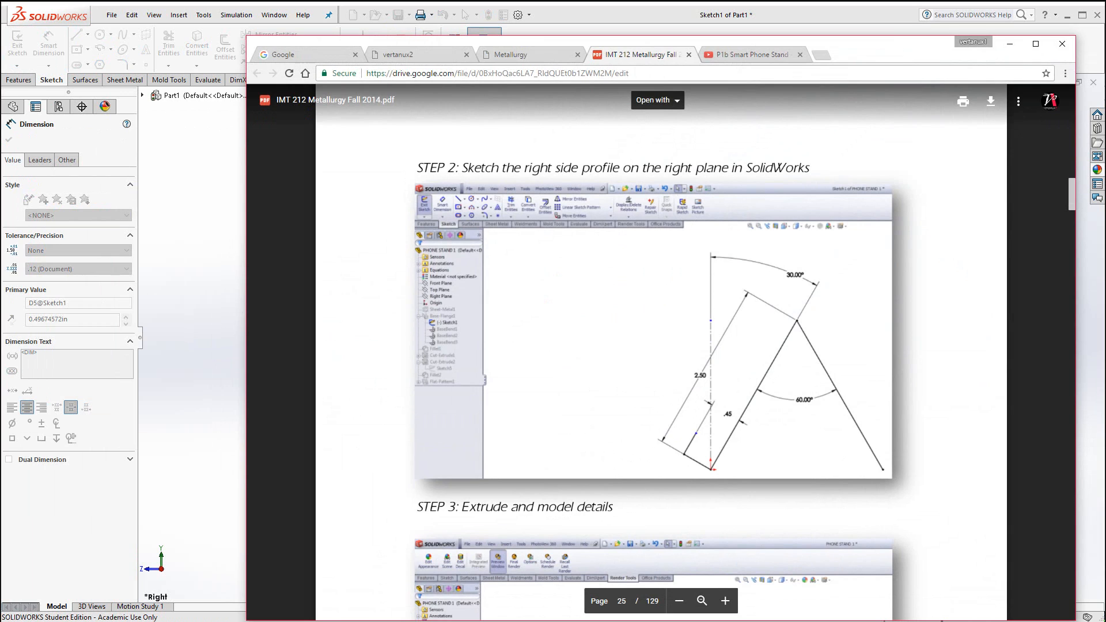
pyautogui.hotkey('alt', 'Tab')
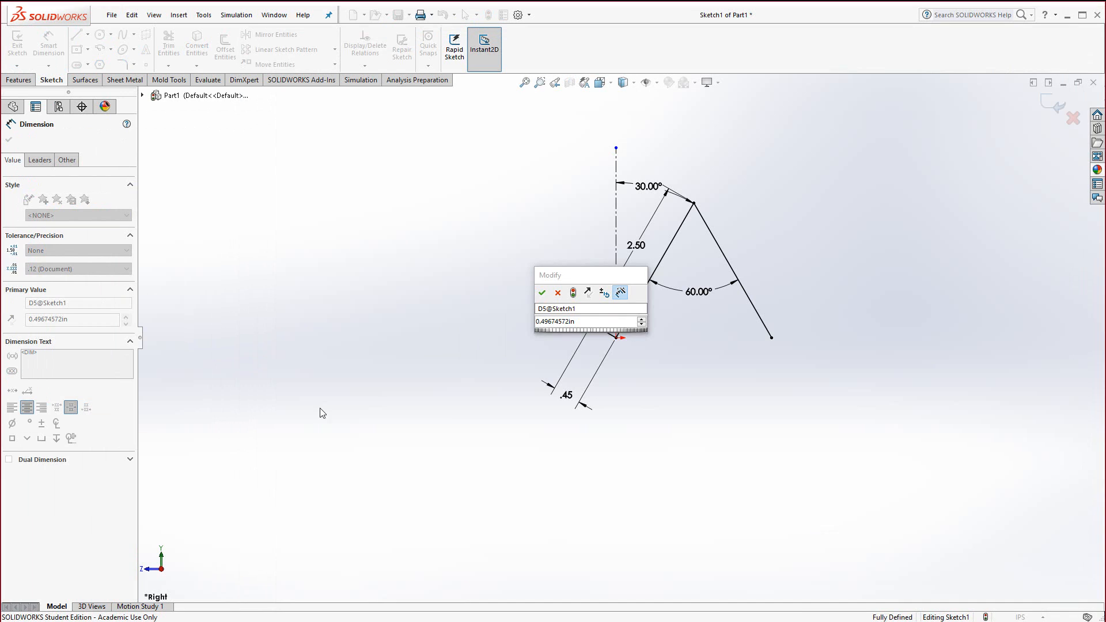
pyautogui.click(581, 321)
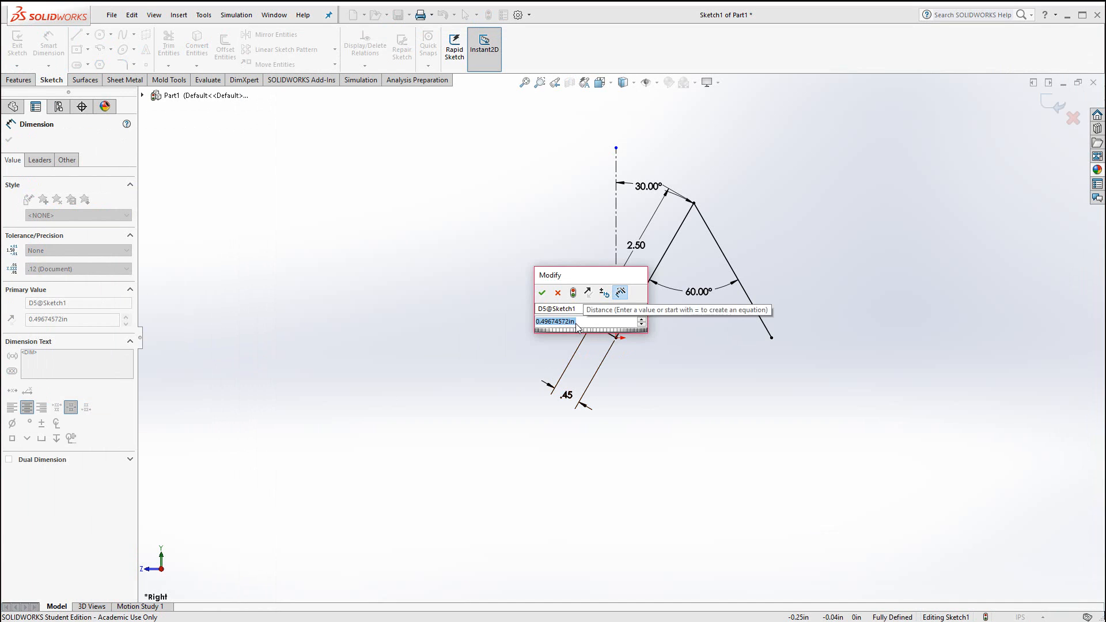
pyautogui.write('.375')
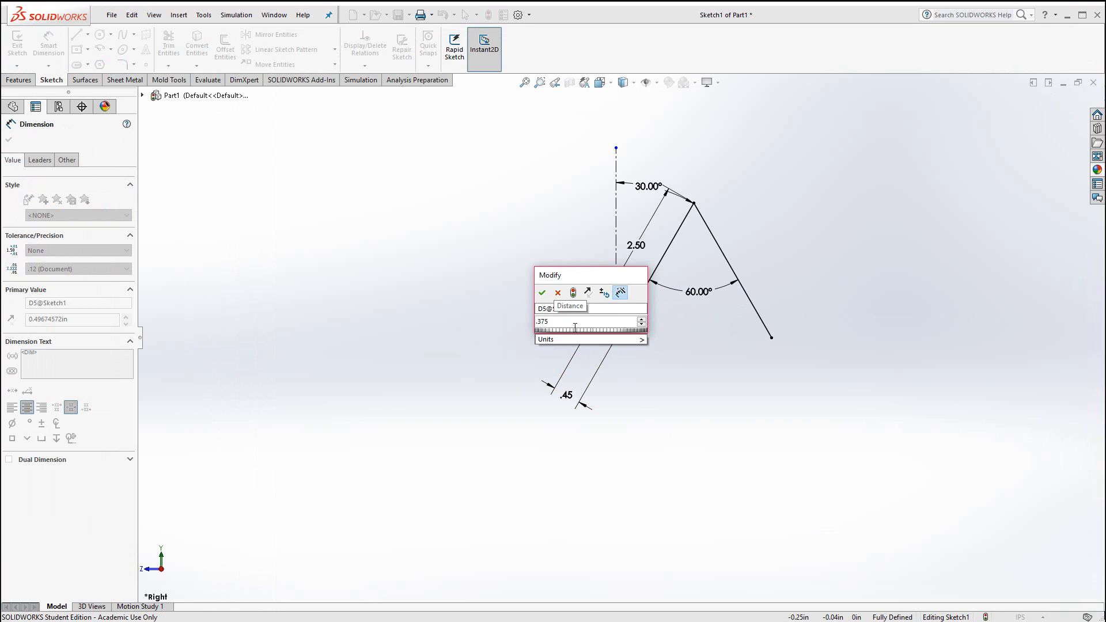
pyautogui.press('Return')
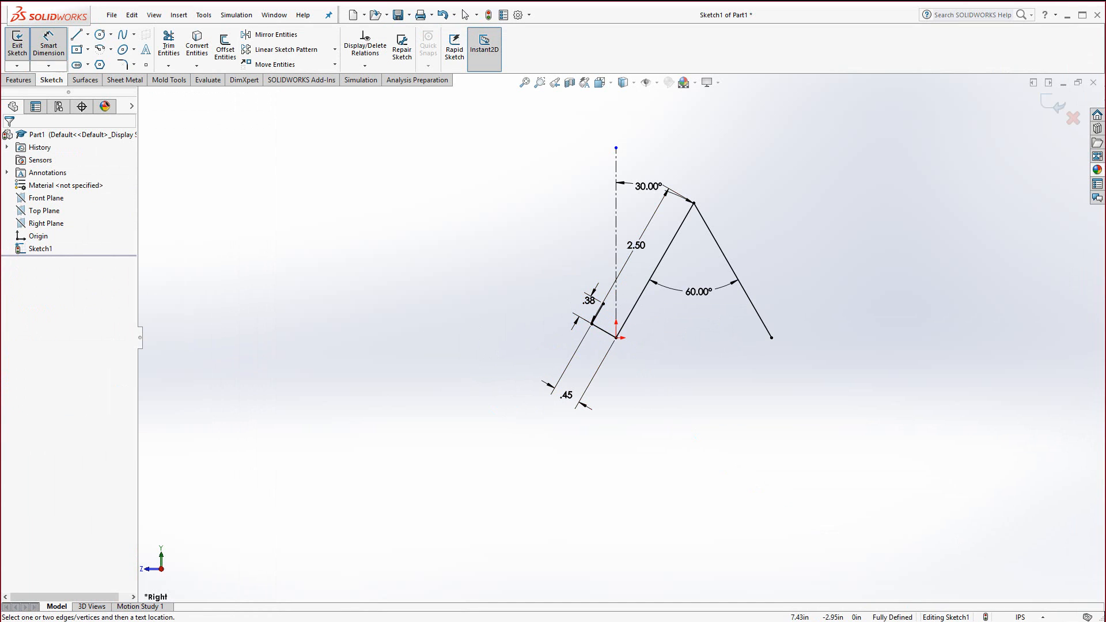
# Check the document's unit system and the angle dimension between the two legs of the inverted V
pyautogui.click(1021, 618)
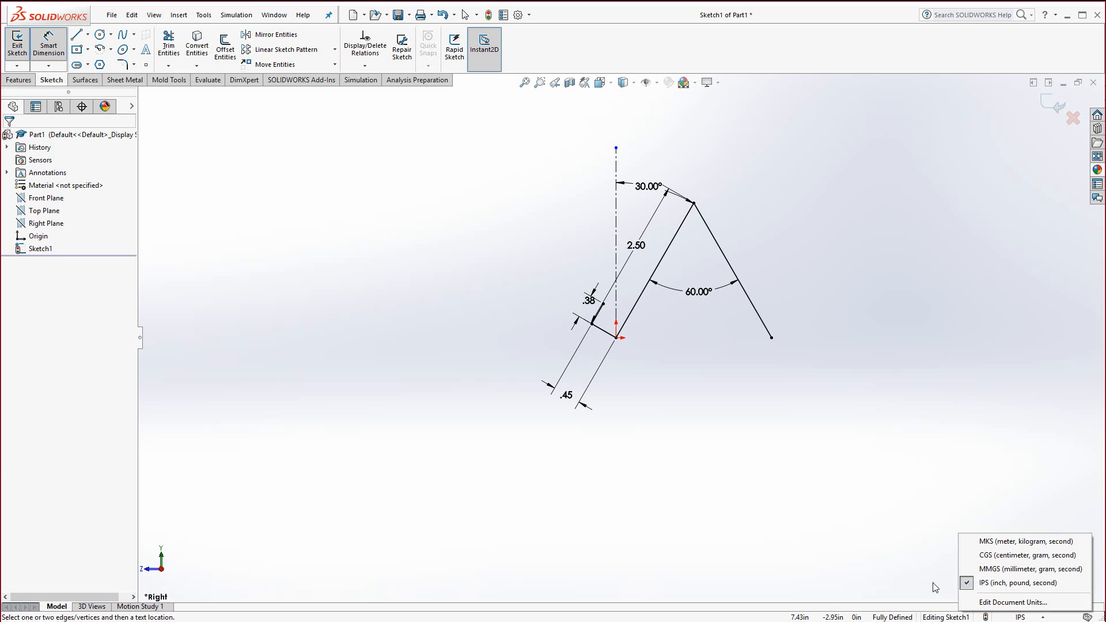
pyautogui.click(880, 574)
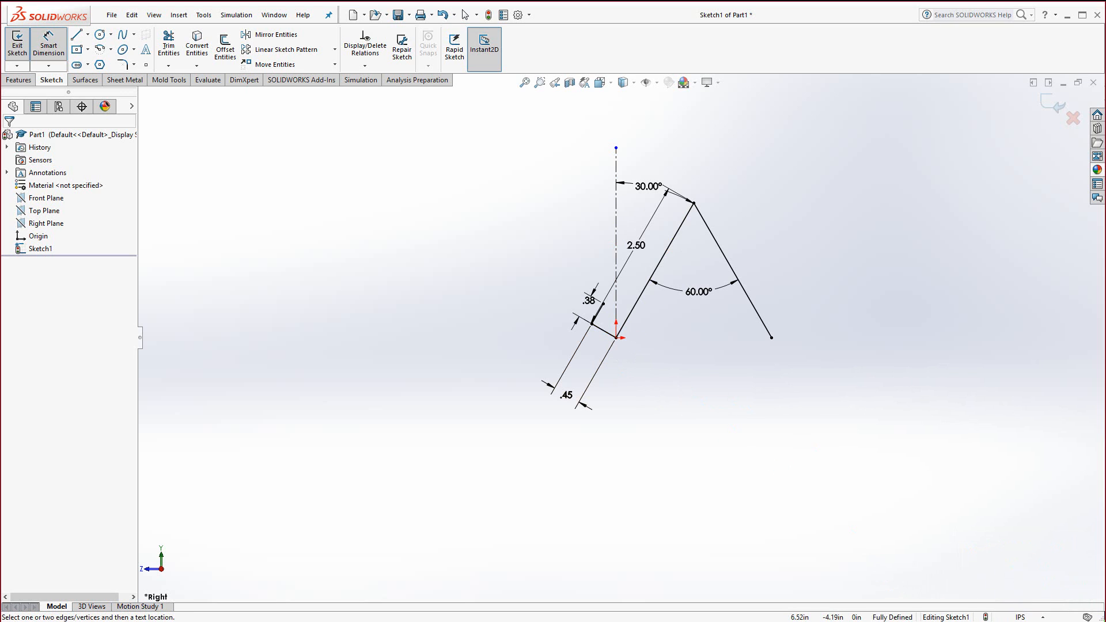
pyautogui.click(1020, 617)
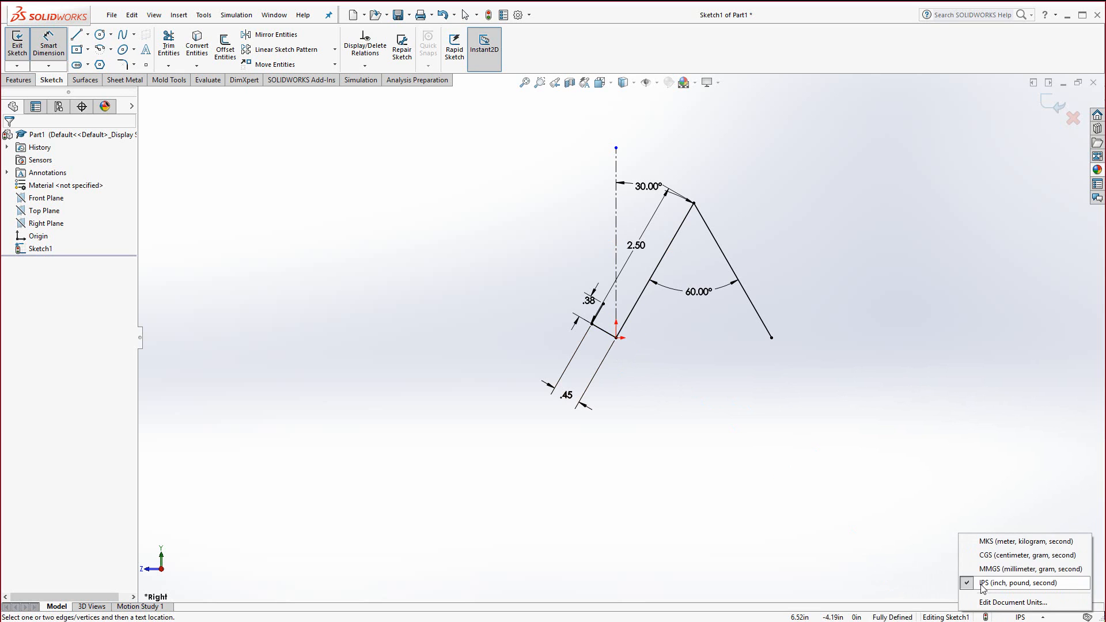
pyautogui.click(820, 548)
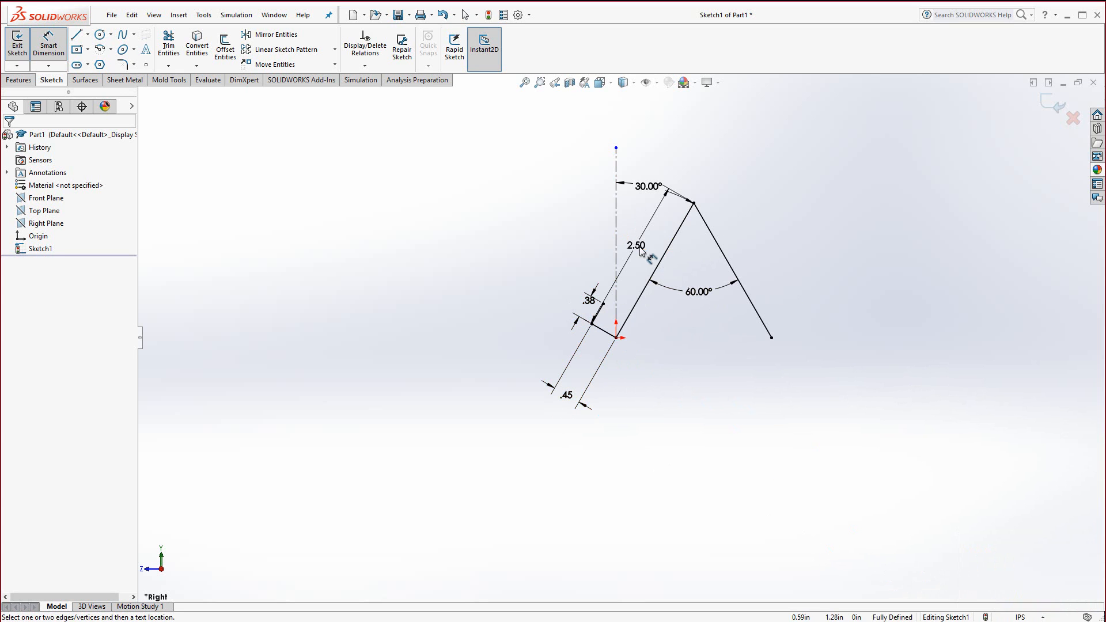
pyautogui.click(698, 291)
pyautogui.doubleClick(698, 292)
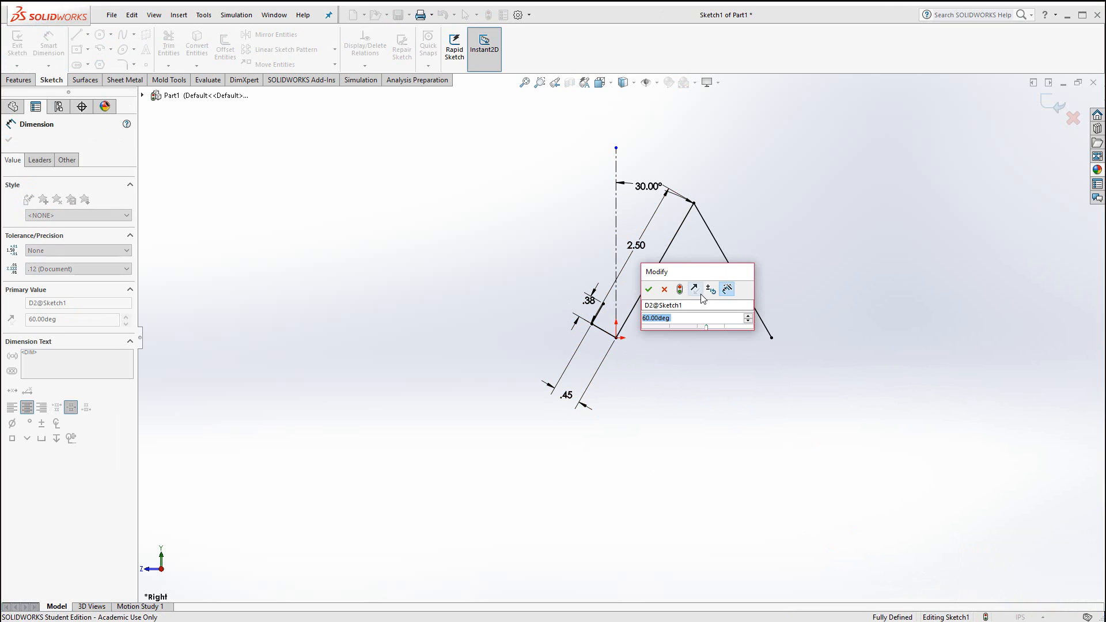
pyautogui.click(650, 290)
pyautogui.click(640, 359)
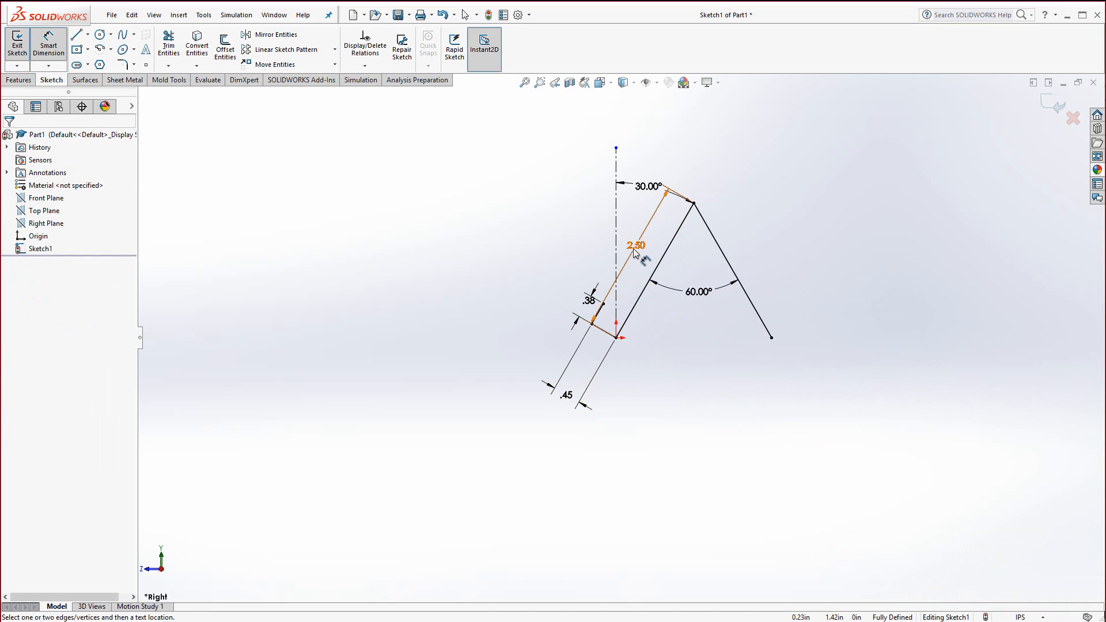
# Reposition the lip's length dimension farther from the profile and shift the leg's 2.50 dimension so the two are clearly separated
pyautogui.scroll(-6, 603, 344)
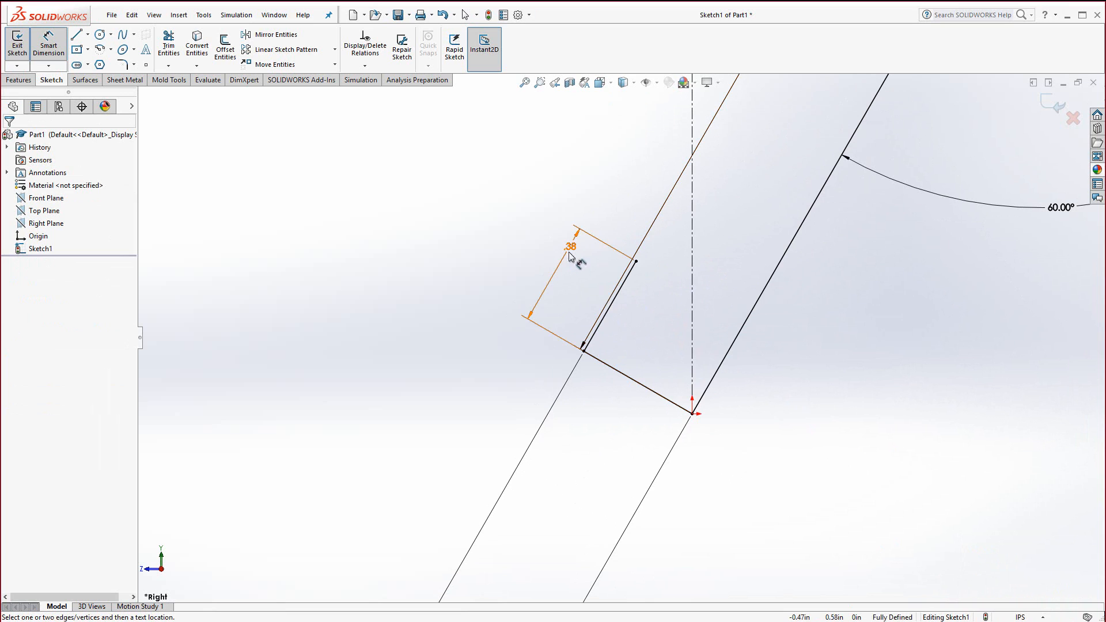
pyautogui.moveTo(574, 244); pyautogui.dragTo(515, 249)
pyautogui.scroll(6, 699, 434)
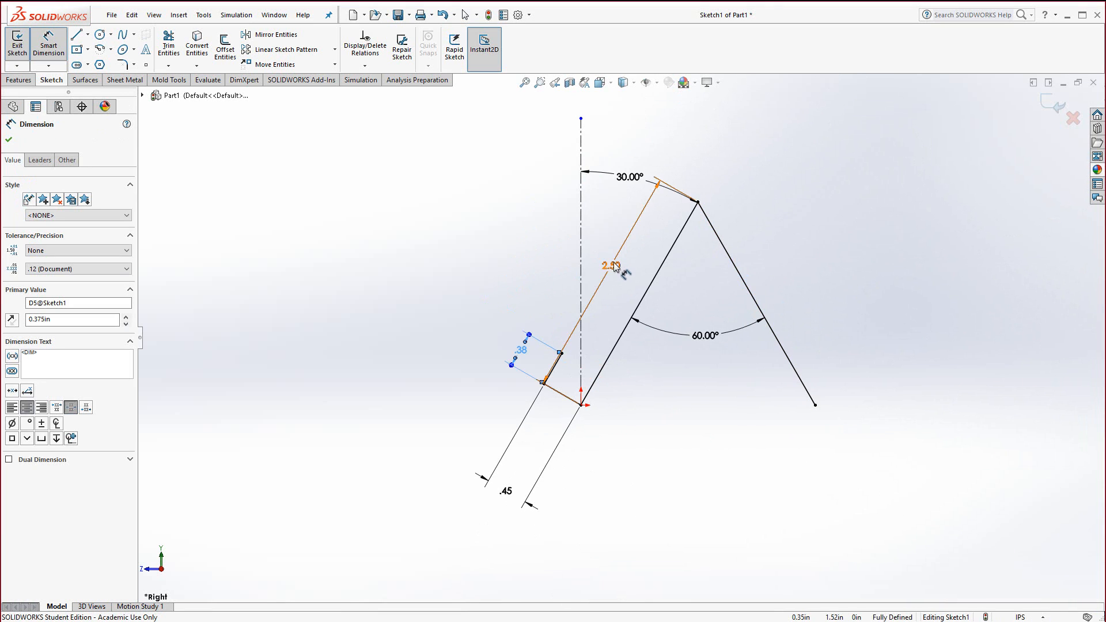
pyautogui.moveTo(614, 267); pyautogui.dragTo(599, 283)
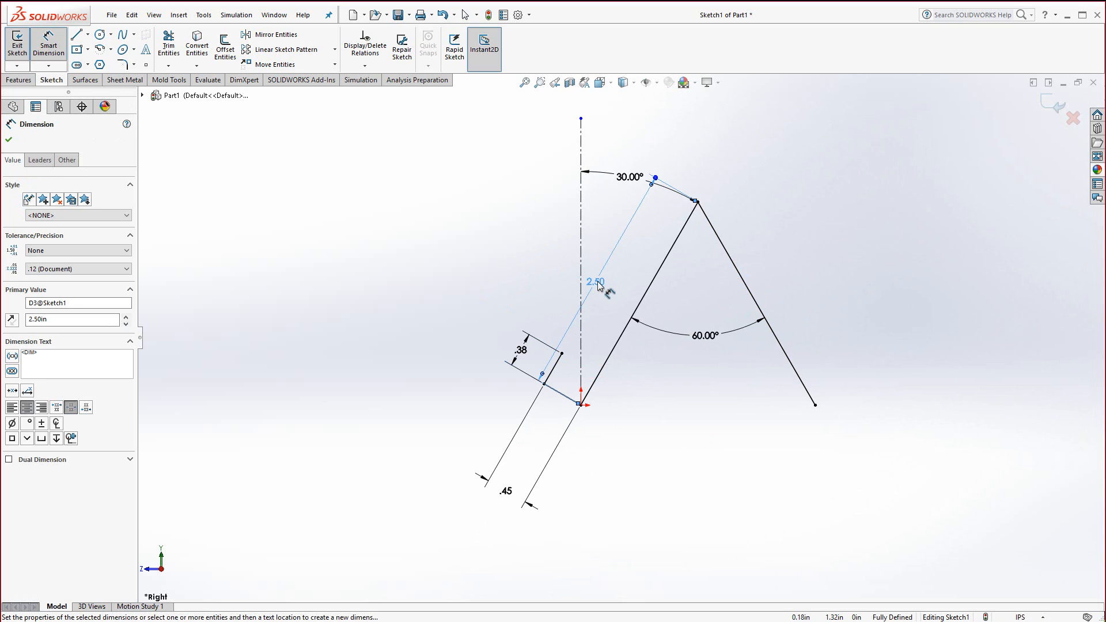
pyautogui.scroll(3, 663, 317)
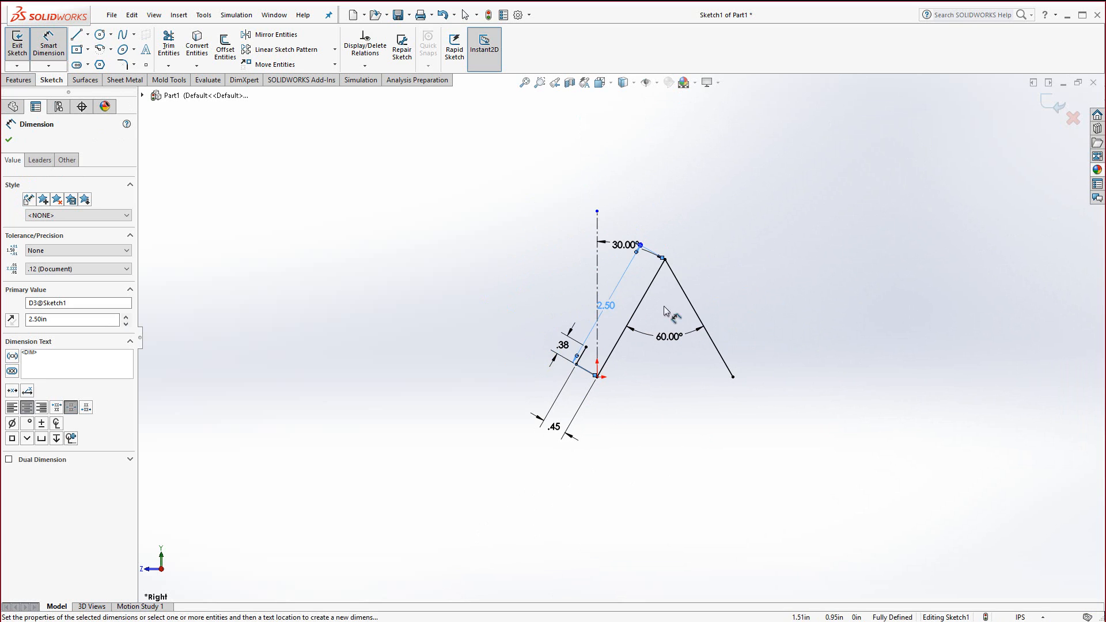
pyautogui.scroll(-3, 661, 277)
pyautogui.scroll(-4, 662, 277)
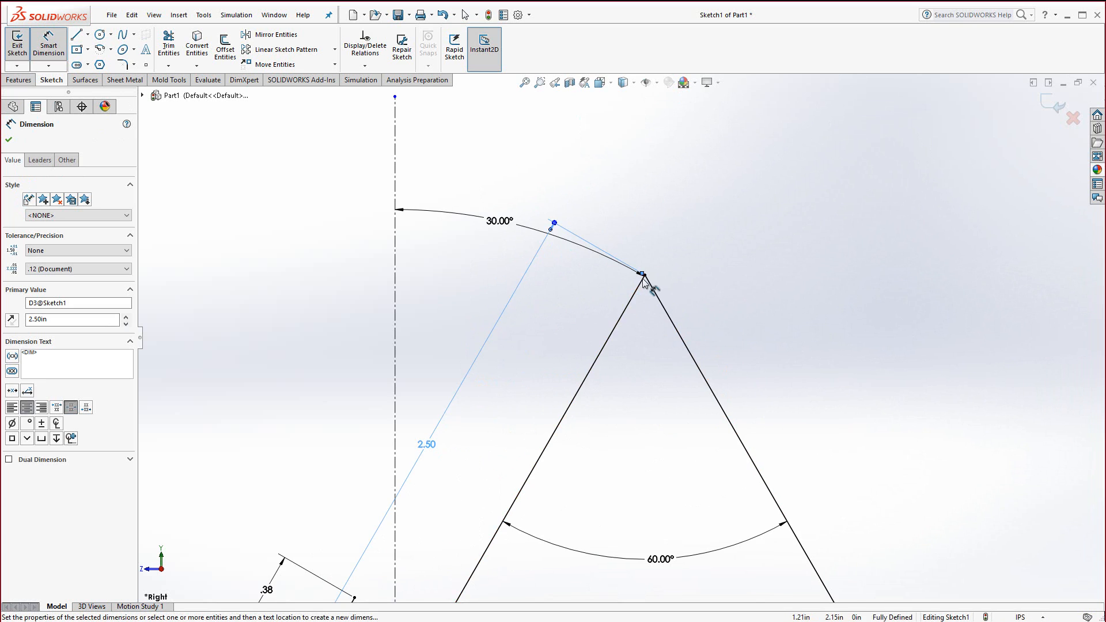
pyautogui.scroll(5, 644, 291)
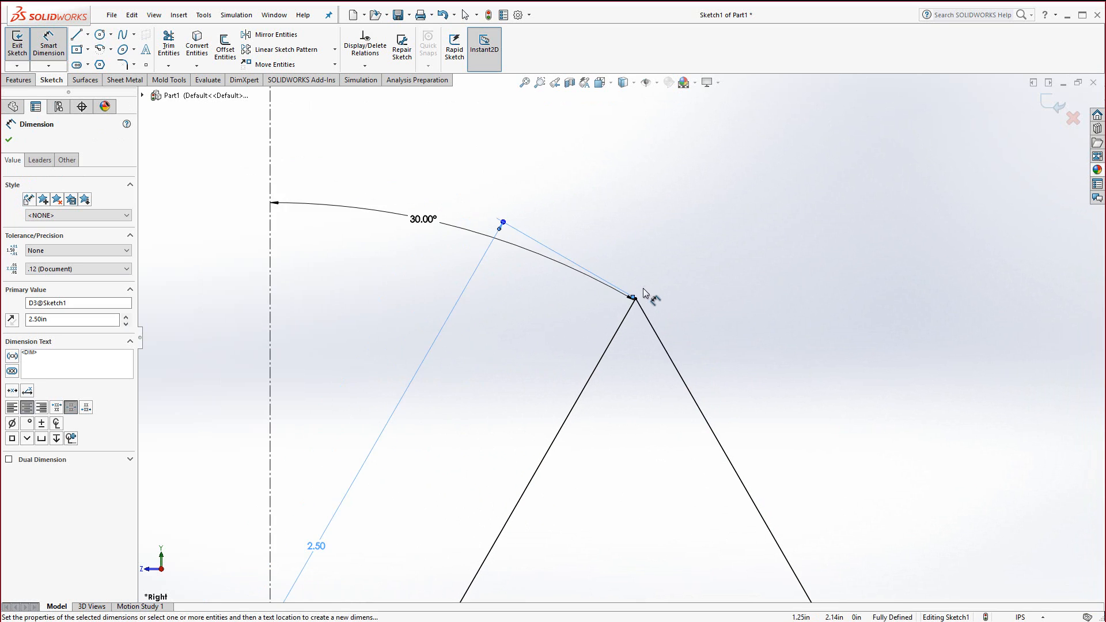
# Start a sheet metal Base Flange from the fully defined side profile sketch of the stand
pyautogui.scroll(-4, 625, 357)
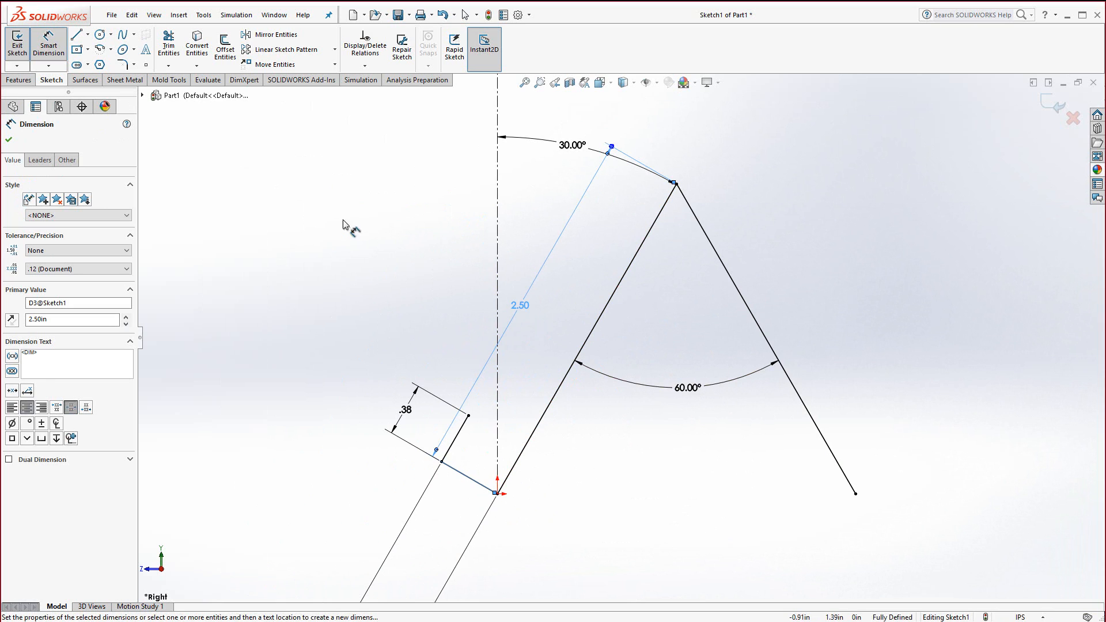
pyautogui.click(124, 82)
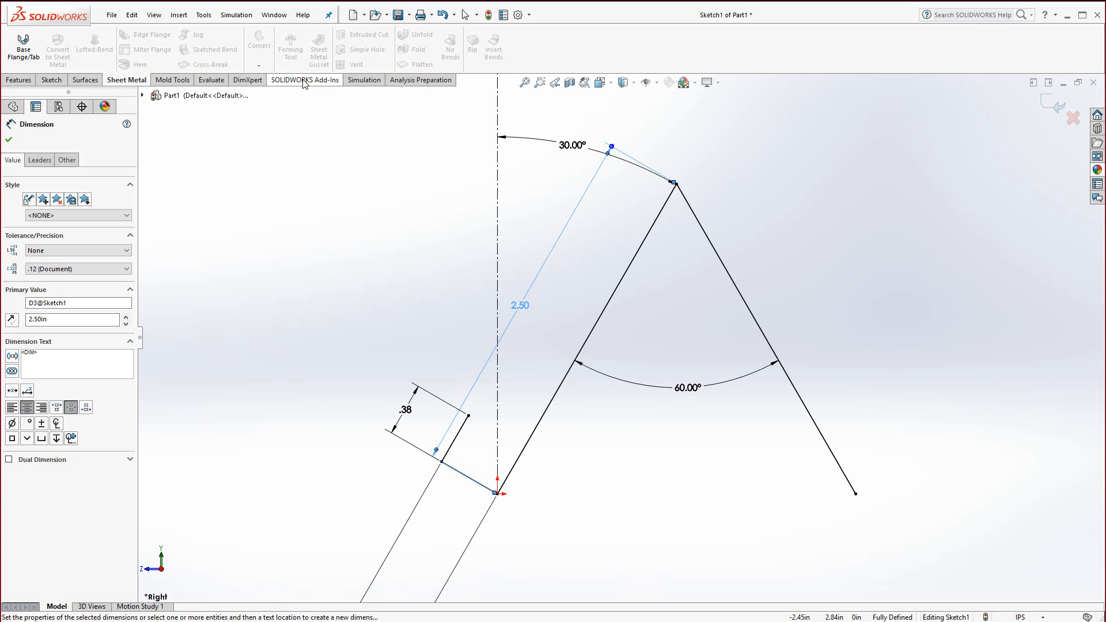
pyautogui.rightClick(207, 84)
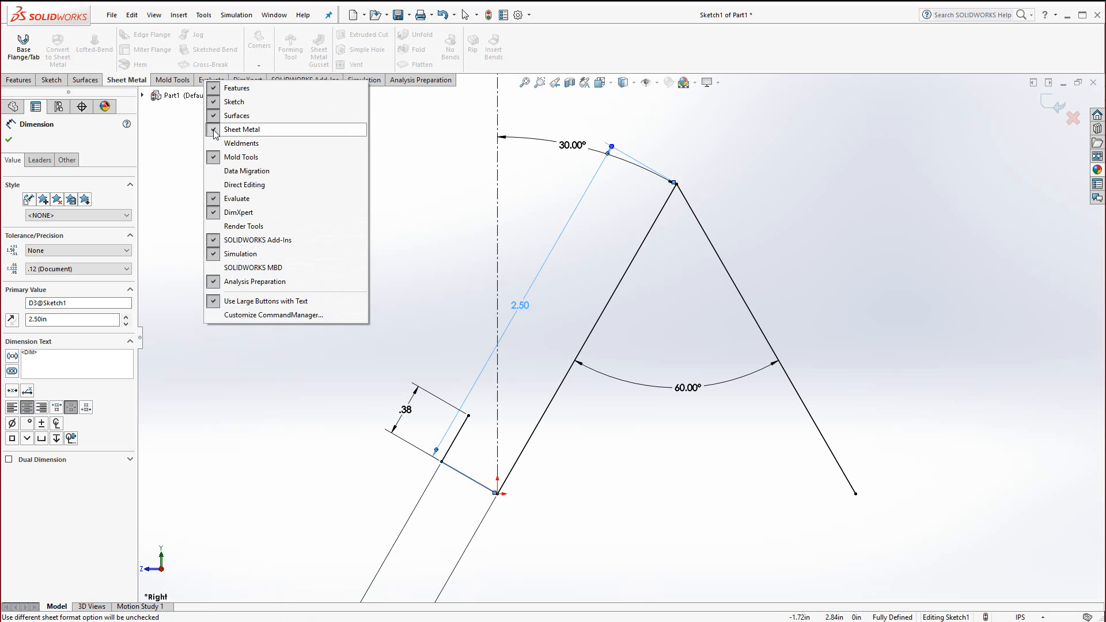
pyautogui.click(540, 41)
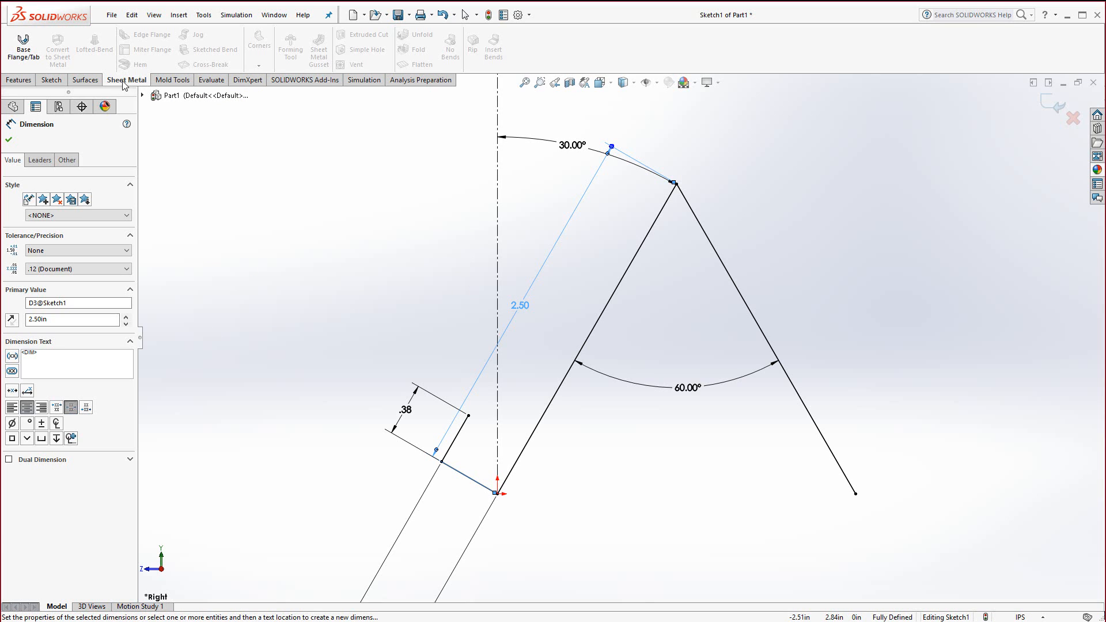
pyautogui.click(33, 56)
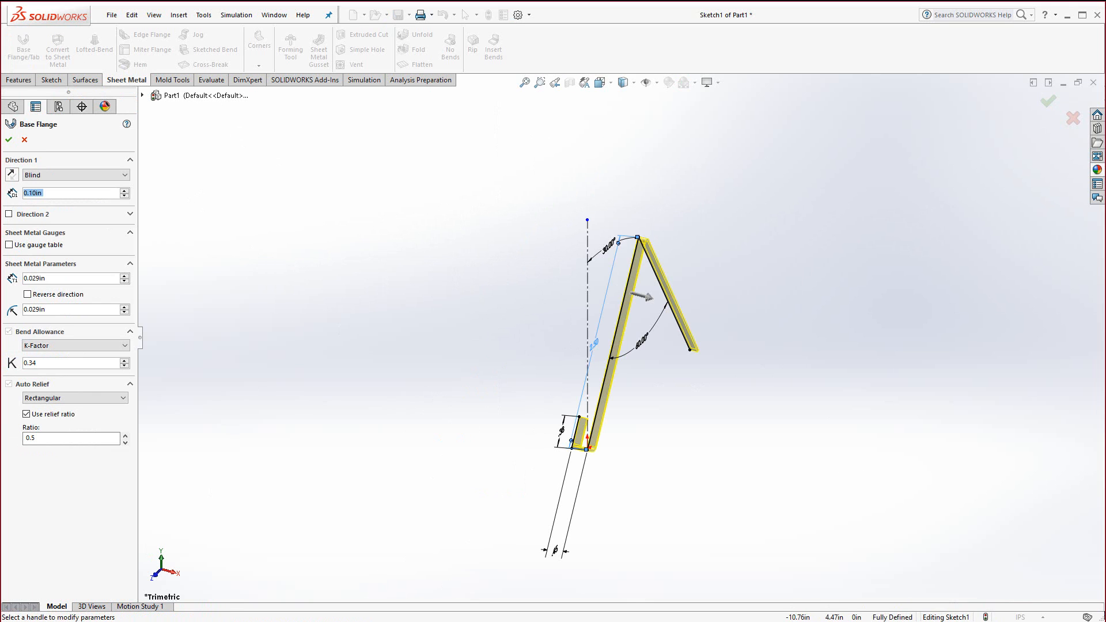
# Examine the training guide's Step 3 model details and Step 4 rendering of the finished phone stand
pyautogui.hotkey('alt', 'Tab')
pyautogui.scroll(-6, 709, 427)
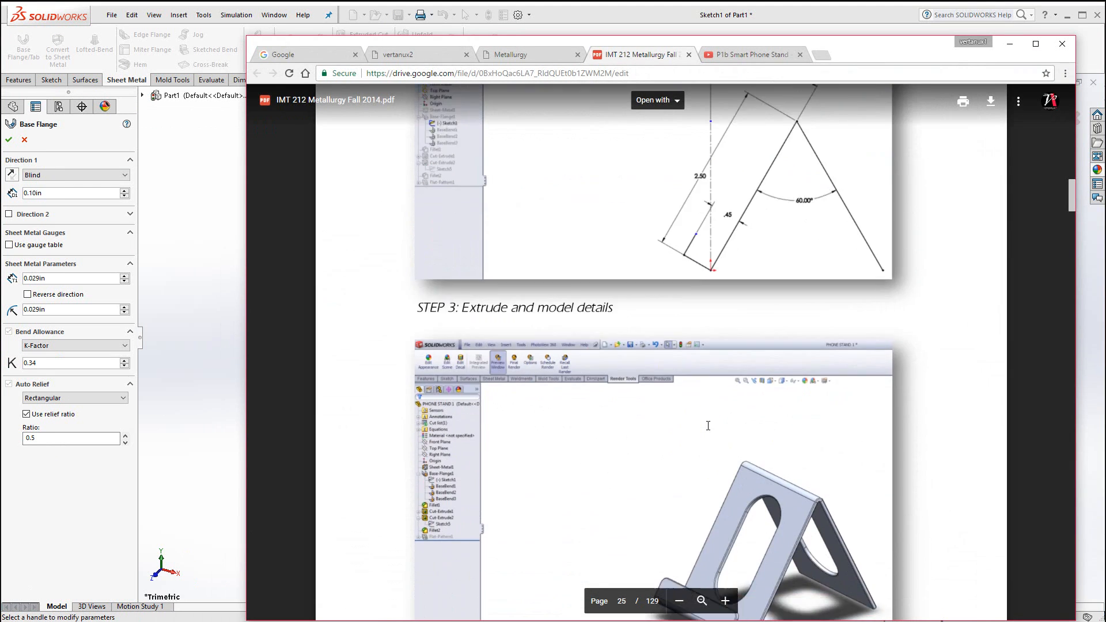
pyautogui.scroll(3, 709, 427)
pyautogui.scroll(-5, 707, 426)
pyautogui.scroll(10, 707, 425)
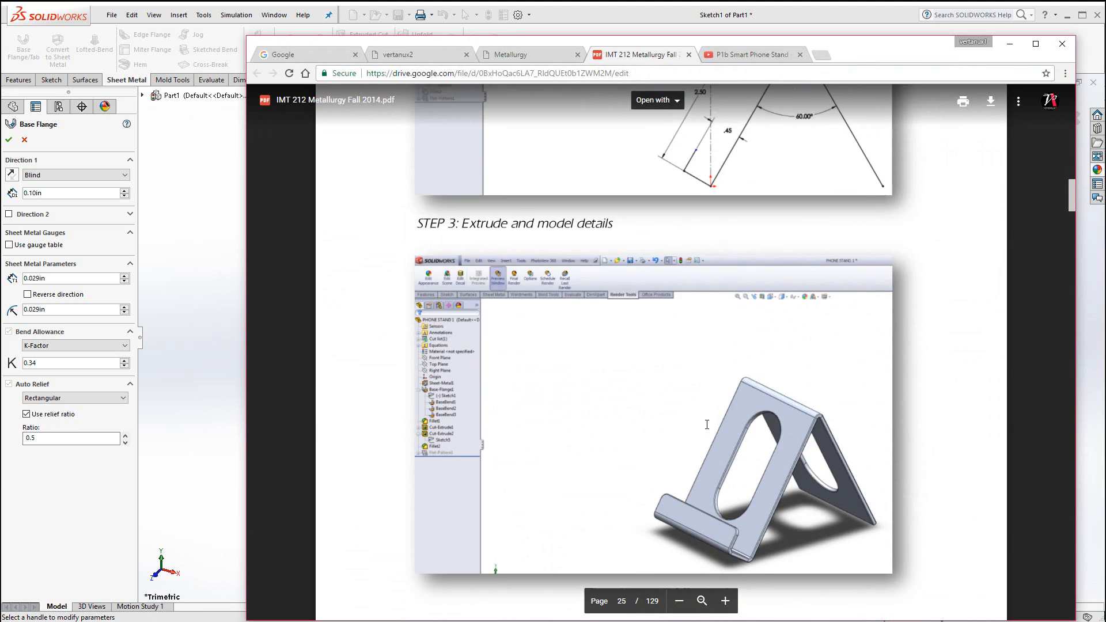
pyautogui.scroll(-6, 707, 425)
pyautogui.scroll(-10, 708, 425)
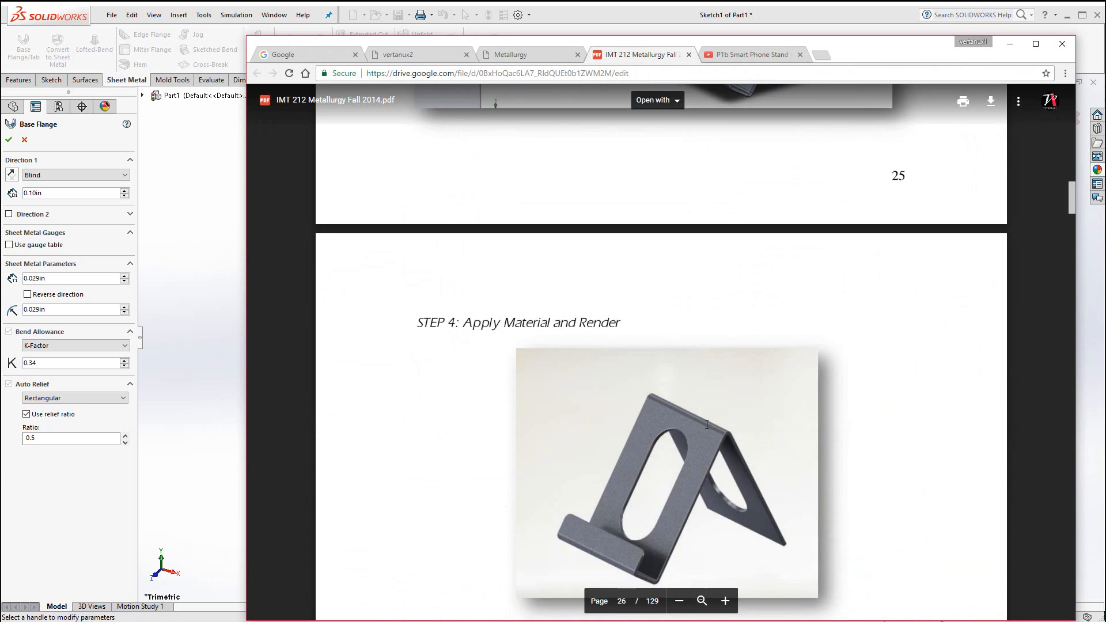
pyautogui.scroll(6, 704, 425)
pyautogui.hotkey('alt', 'Tab')
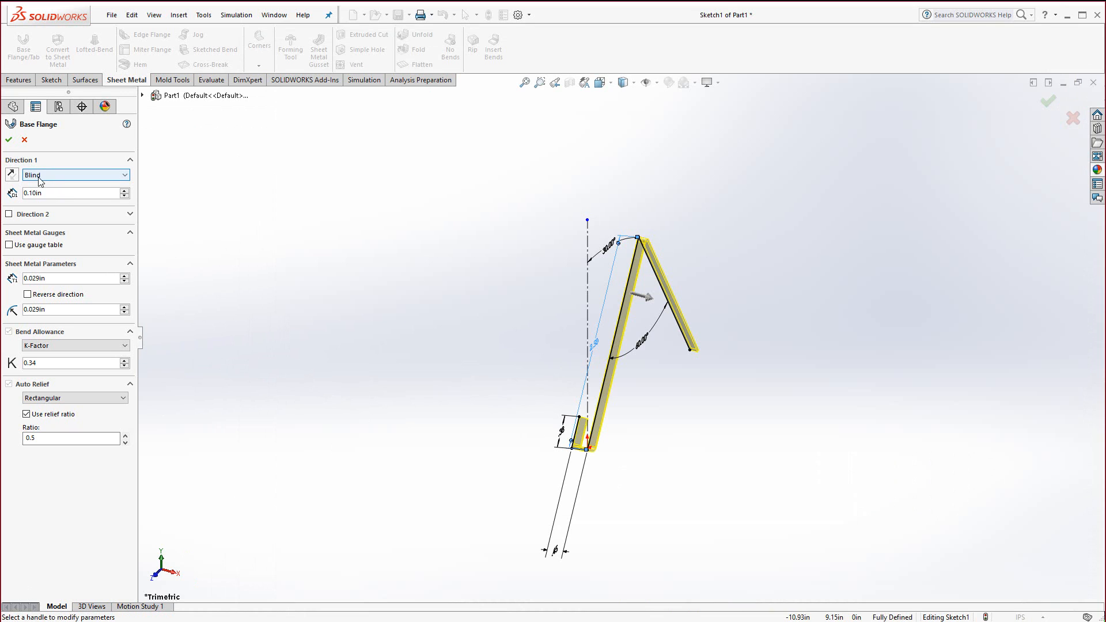
# Set the base flange to extrude Mid Plane with a total depth of 1.5 in
pyautogui.click(124, 176)
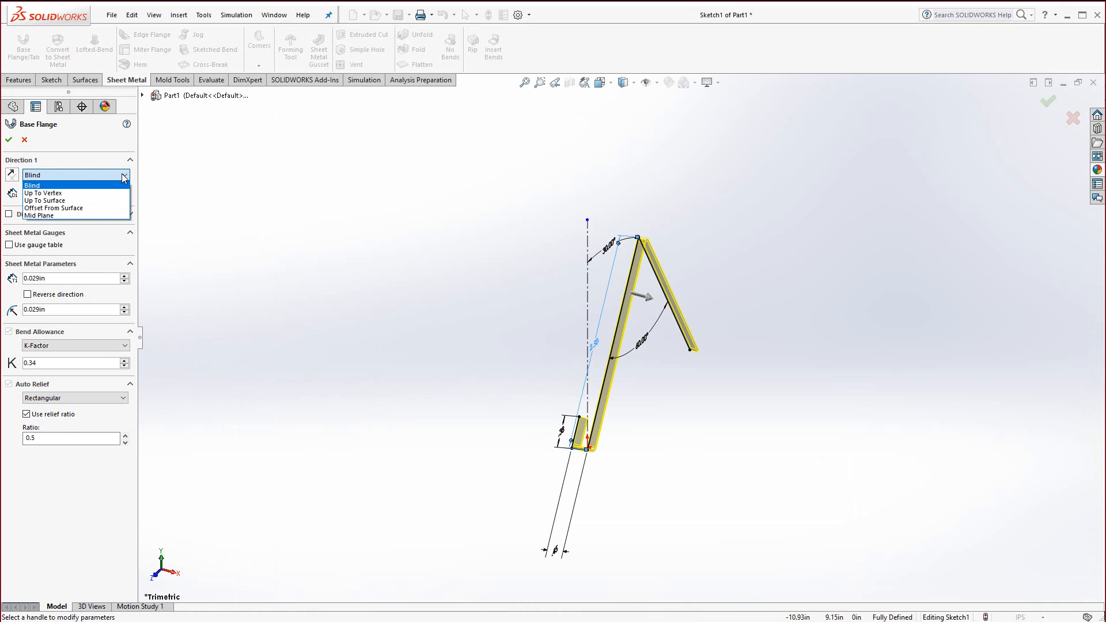
pyautogui.click(56, 217)
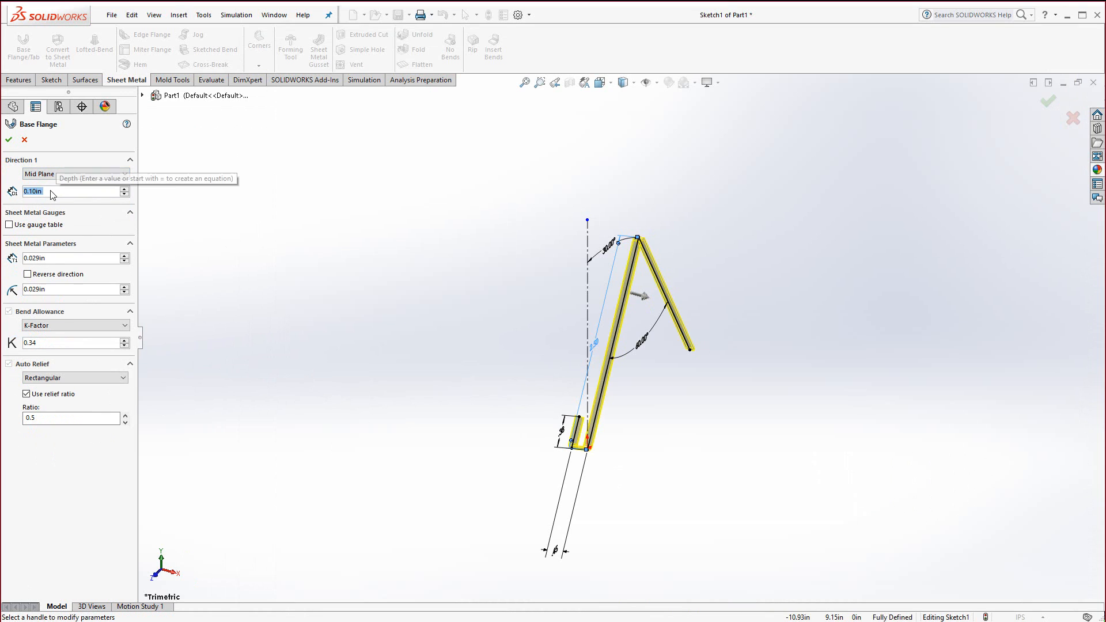
pyautogui.write('2.5')
pyautogui.press('Return')
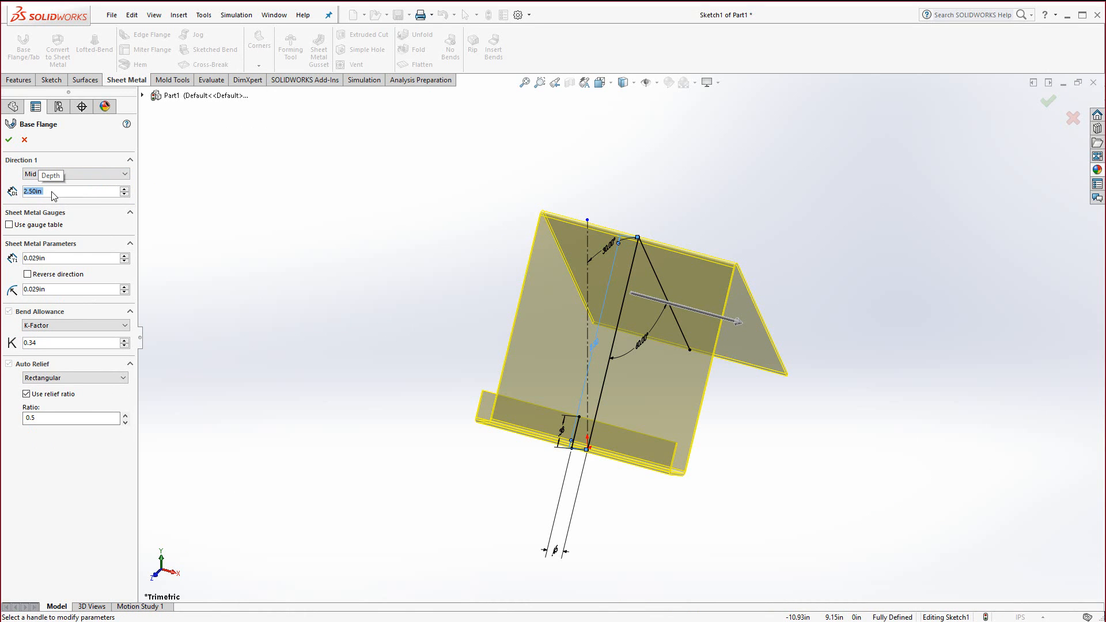
pyautogui.write('1.5')
pyautogui.press('Return')
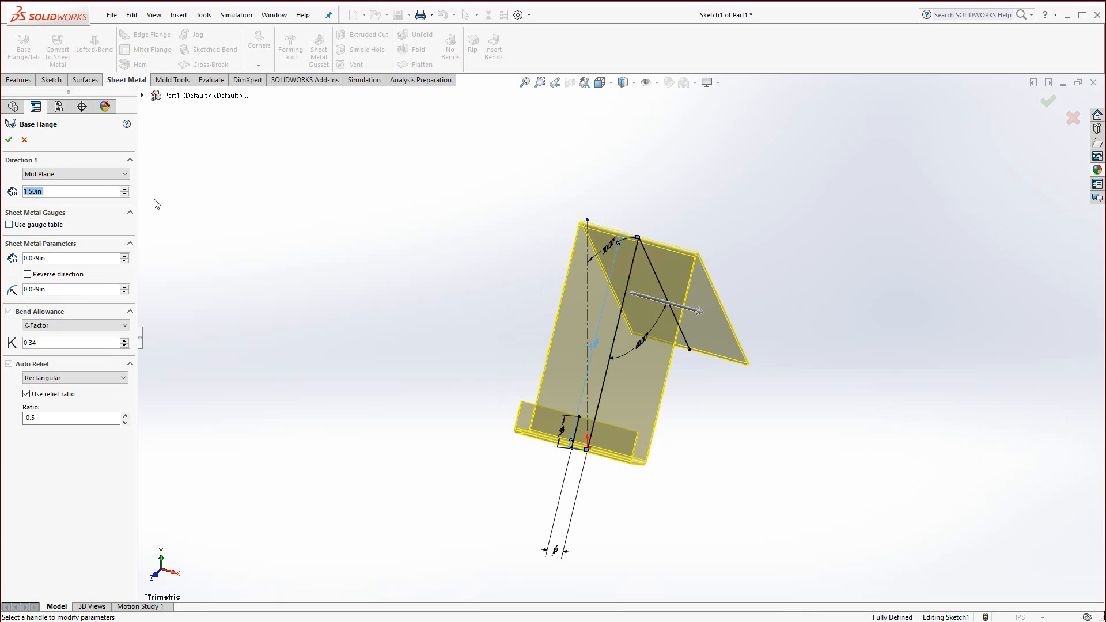
# Set the base flange's sheet metal thickness to 0.062 in and inspect the preview at the stand's upper bend
pyautogui.click(131, 214)
pyautogui.click(131, 213)
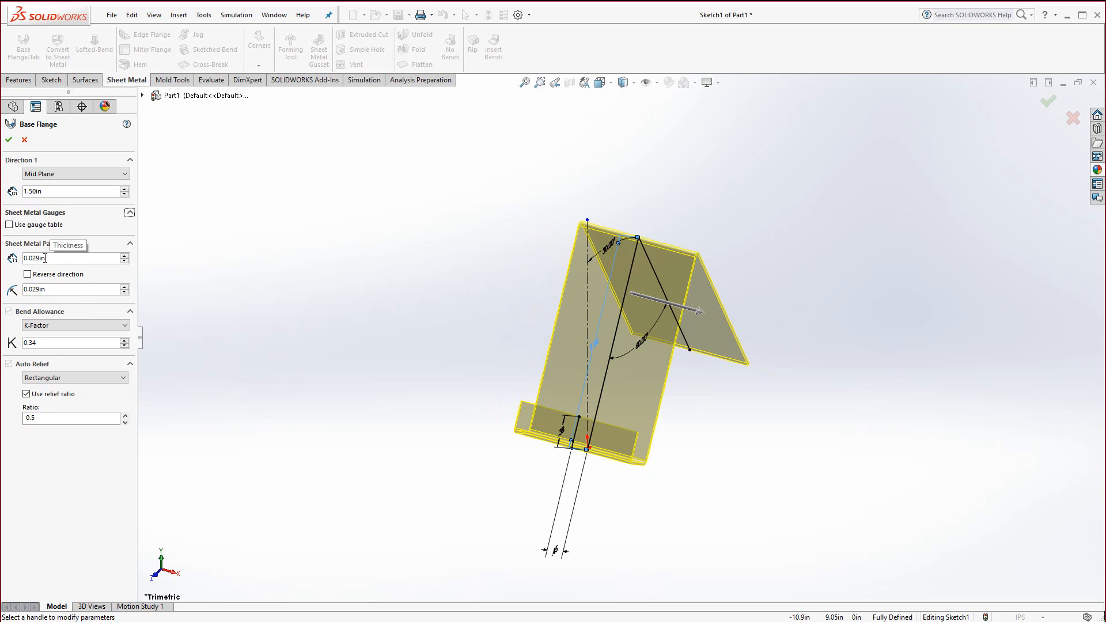
pyautogui.moveTo(45, 259); pyautogui.dragTo(28, 259)
pyautogui.write('.')
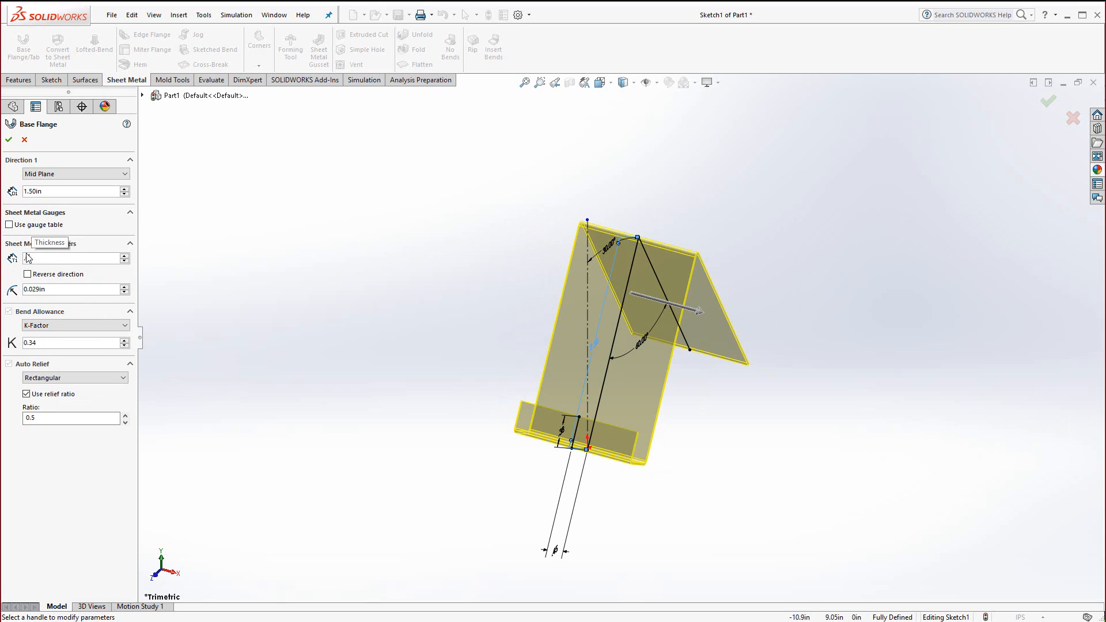
pyautogui.write('062')
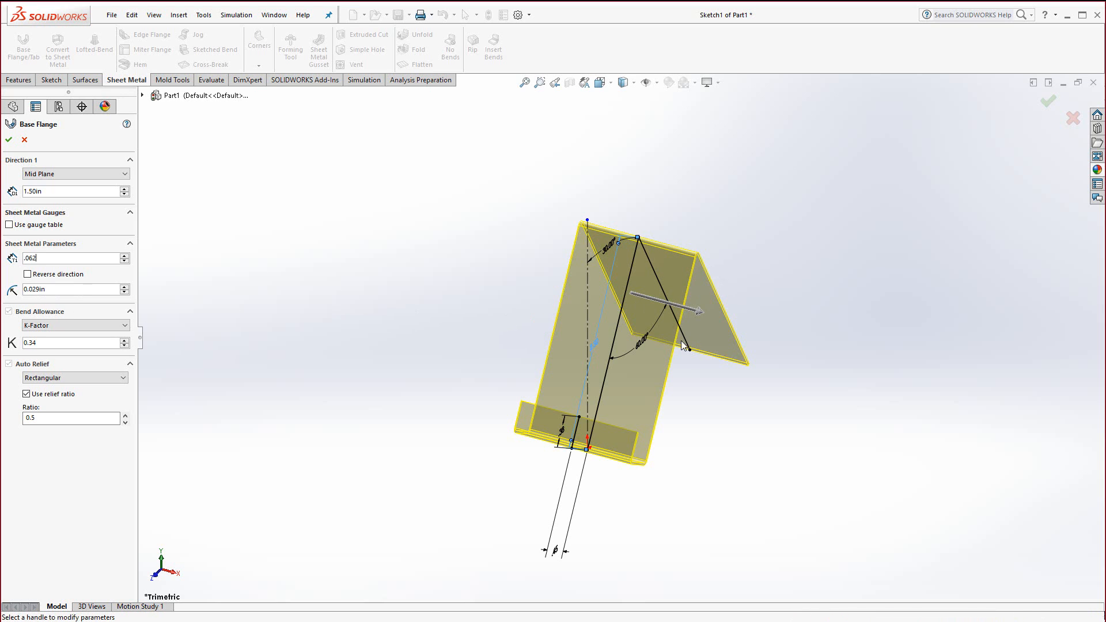
pyautogui.scroll(-5, 769, 263)
pyautogui.scroll(-5, 605, 267)
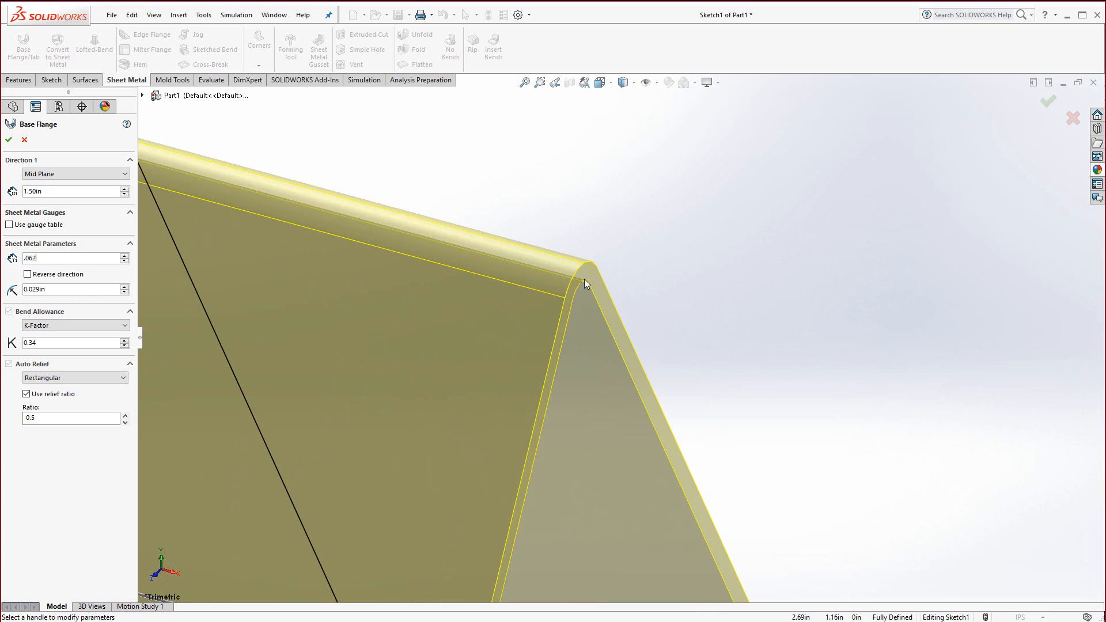
pyautogui.scroll(10, 727, 282)
pyautogui.scroll(-3, 521, 430)
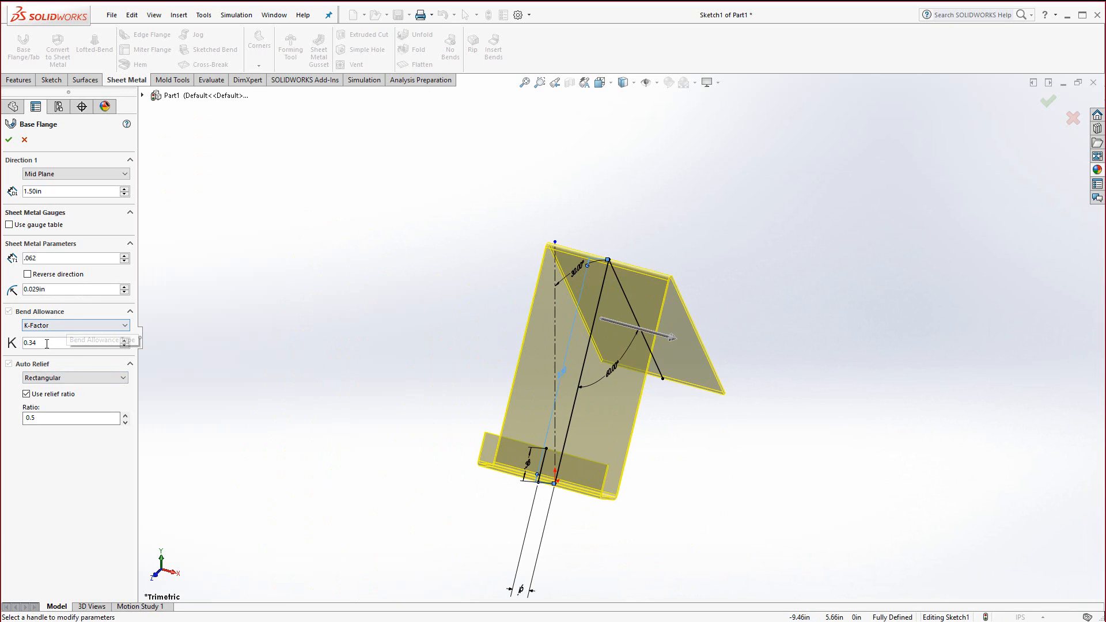
# Review the bend allowance types, search the SOLIDWORKS Help for "k" and open the K-Factor topic
pyautogui.click(88, 324)
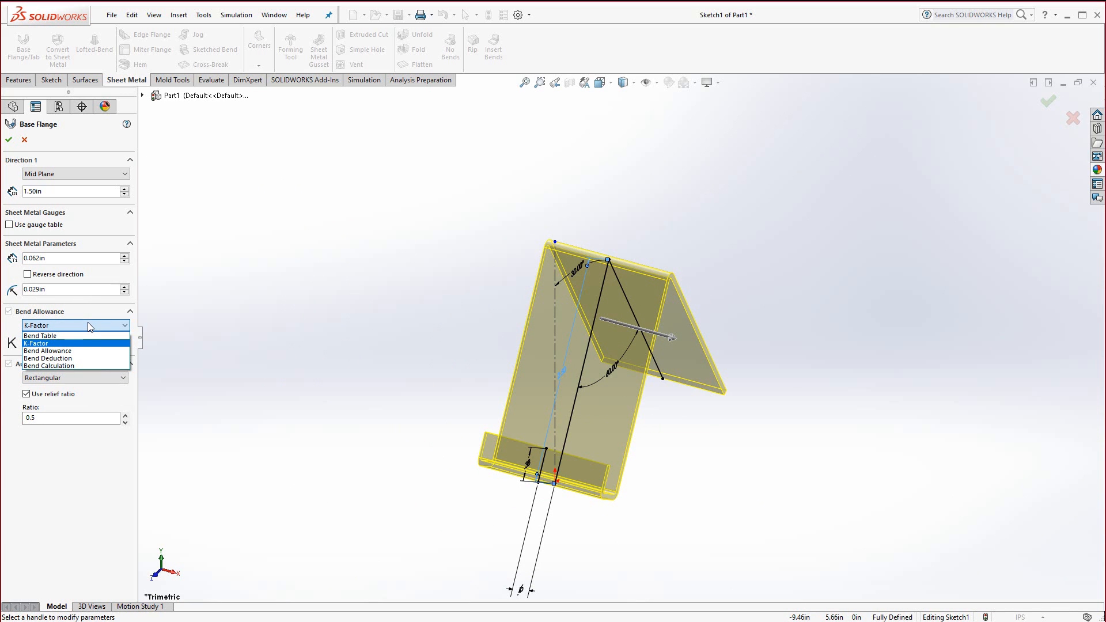
pyautogui.click(88, 326)
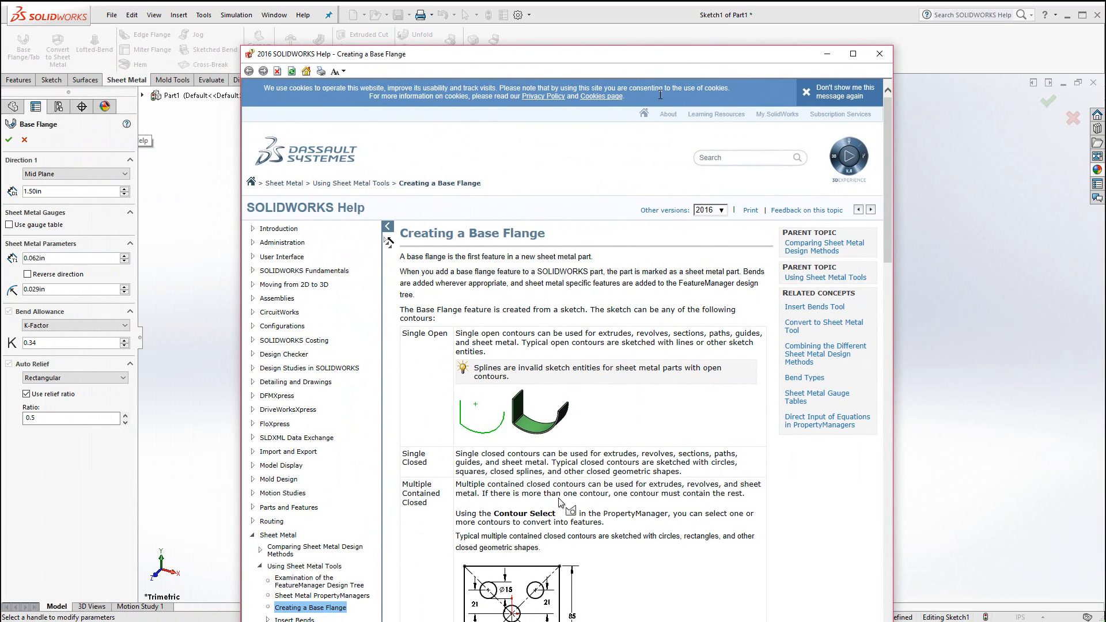
pyautogui.scroll(-3, 682, 367)
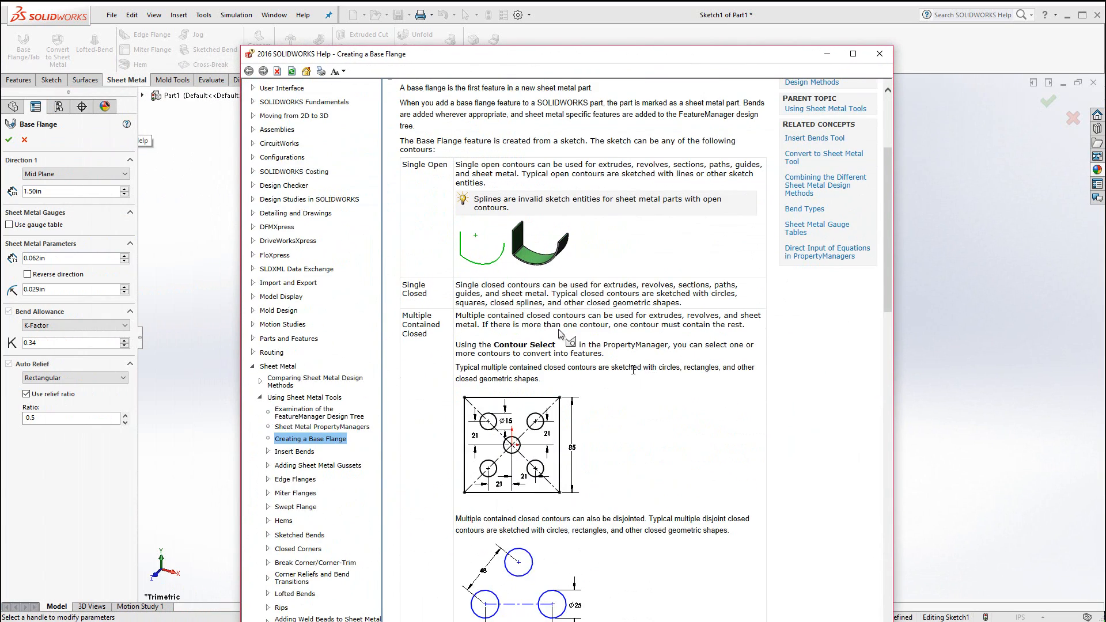
pyautogui.scroll(3, 633, 369)
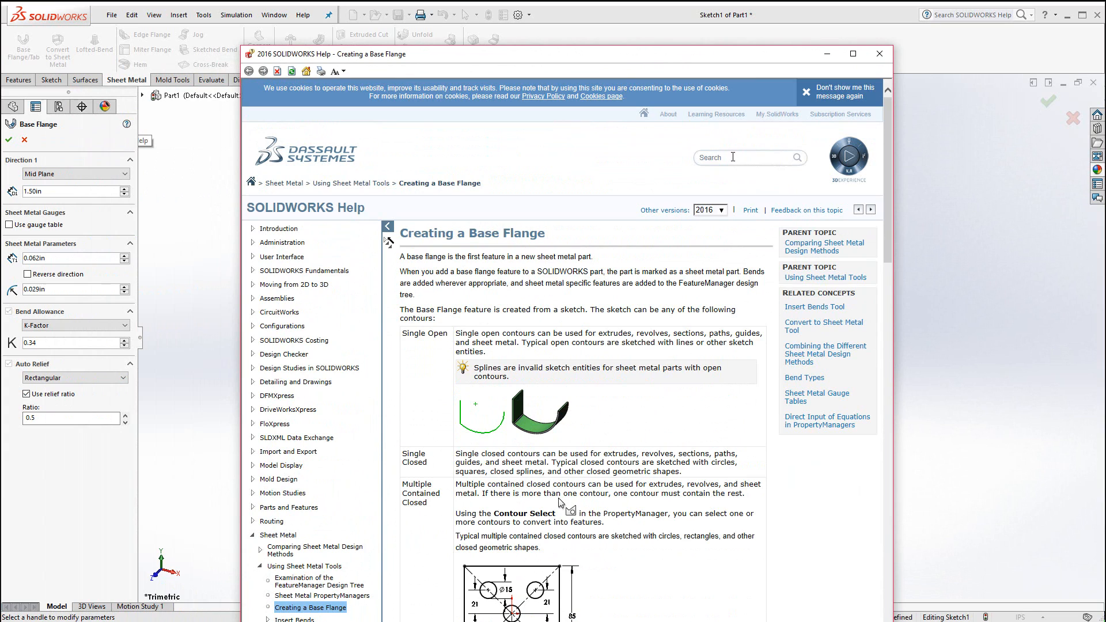
pyautogui.click(733, 157)
pyautogui.press('Return')
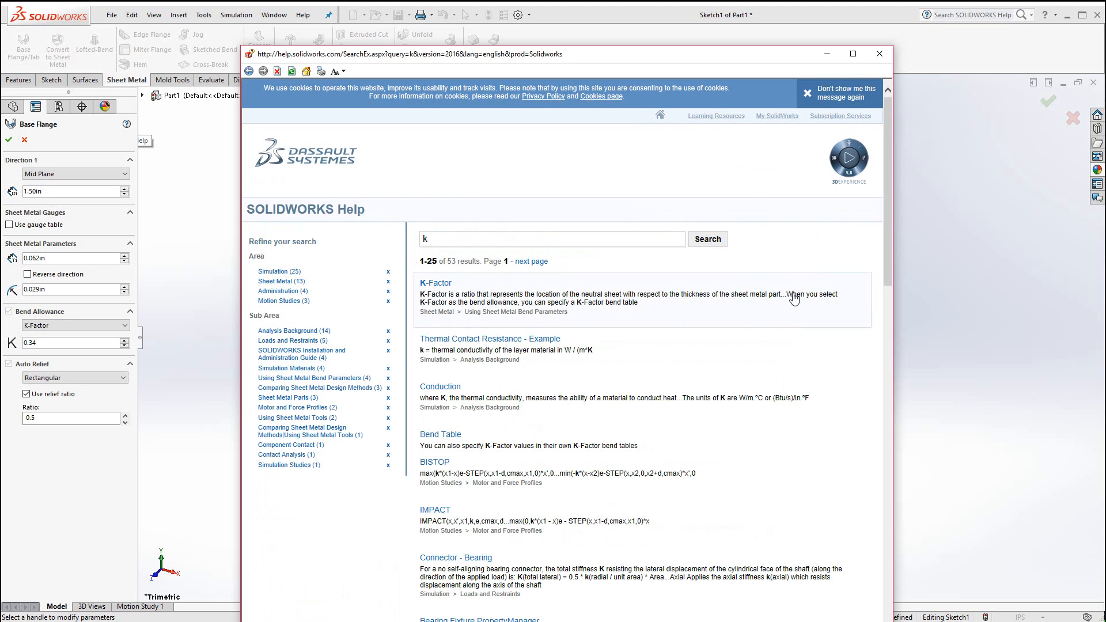
pyautogui.click(439, 284)
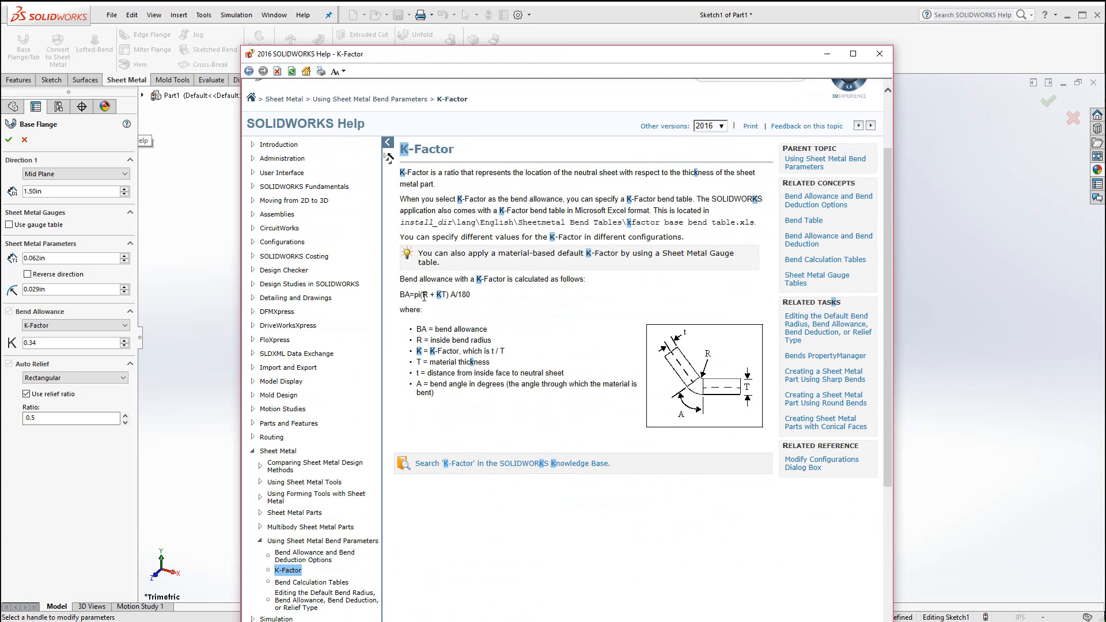
# Read the K-Factor bend allowance formula and the related Bend Calculation Tables and Bend Table help topics
pyautogui.moveTo(420, 294); pyautogui.dragTo(470, 294)
pyautogui.click(796, 259)
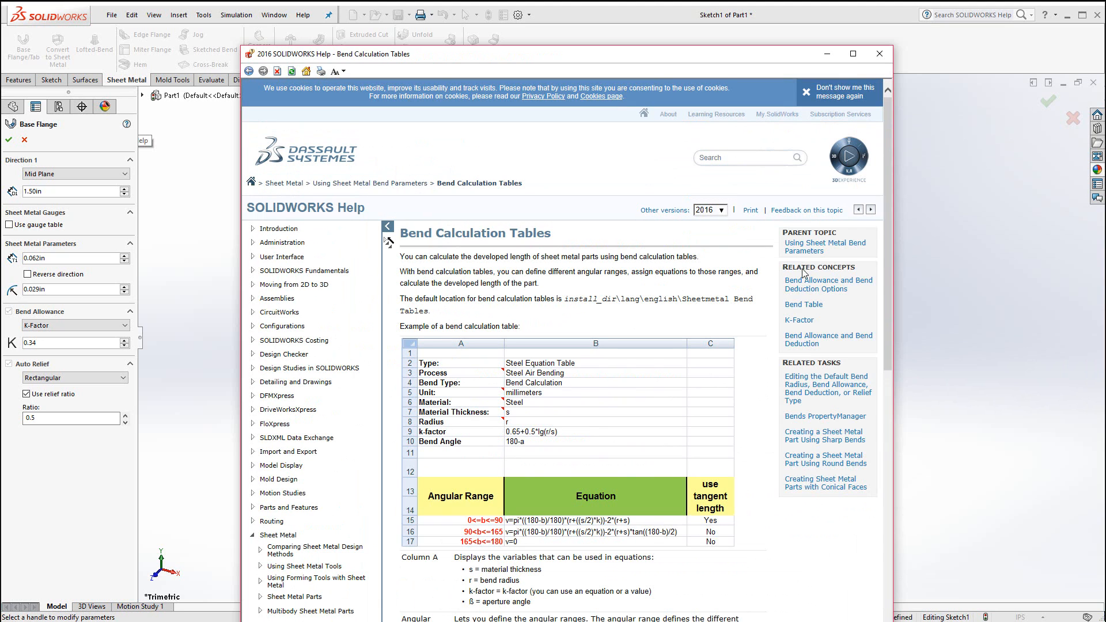
pyautogui.click(797, 308)
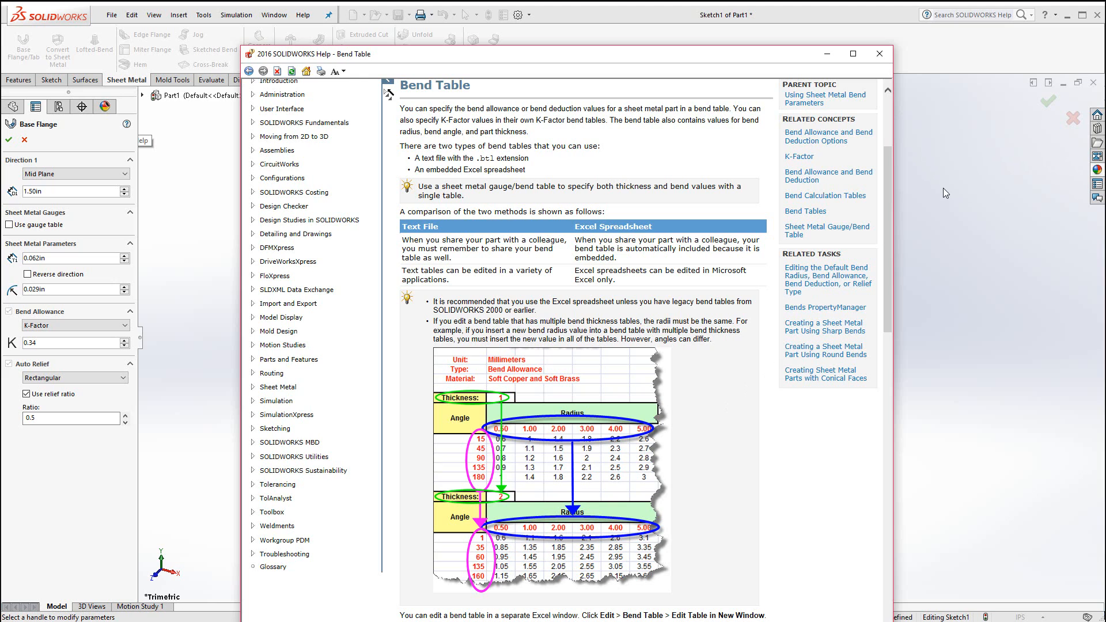
pyautogui.click(960, 272)
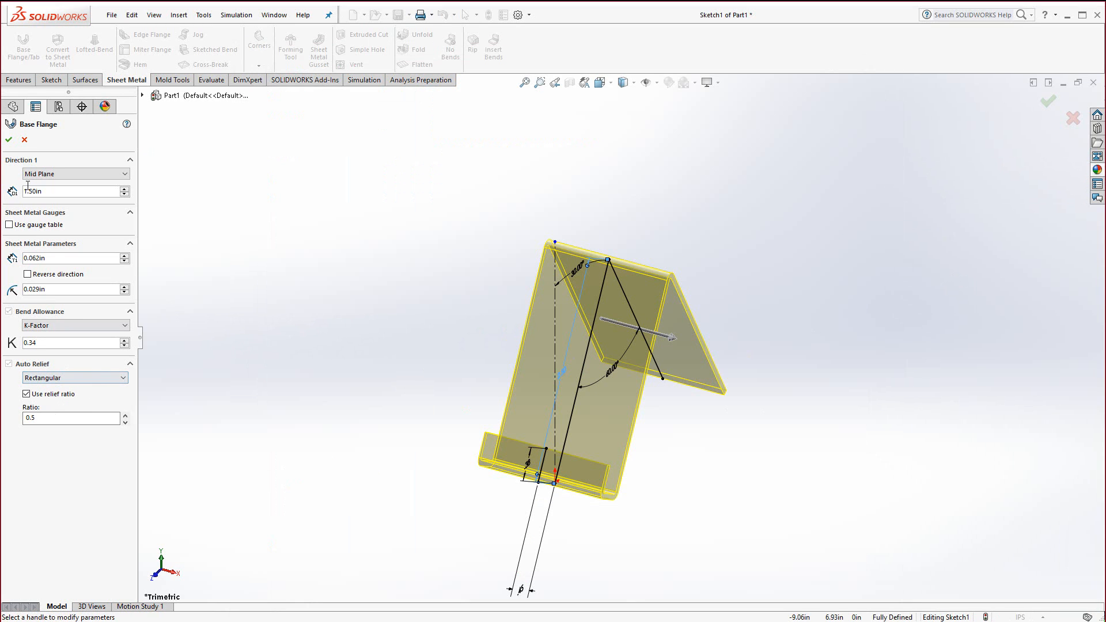
# Accept the base flange and save the part to the Desktop as P1
pyautogui.click(9, 139)
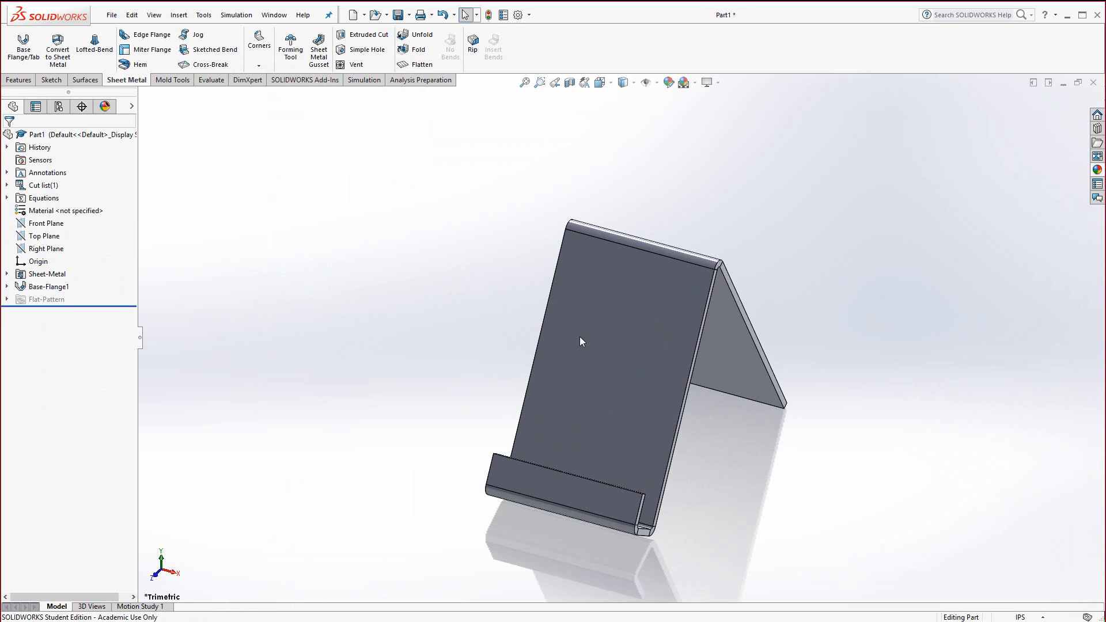
pyautogui.click(397, 15)
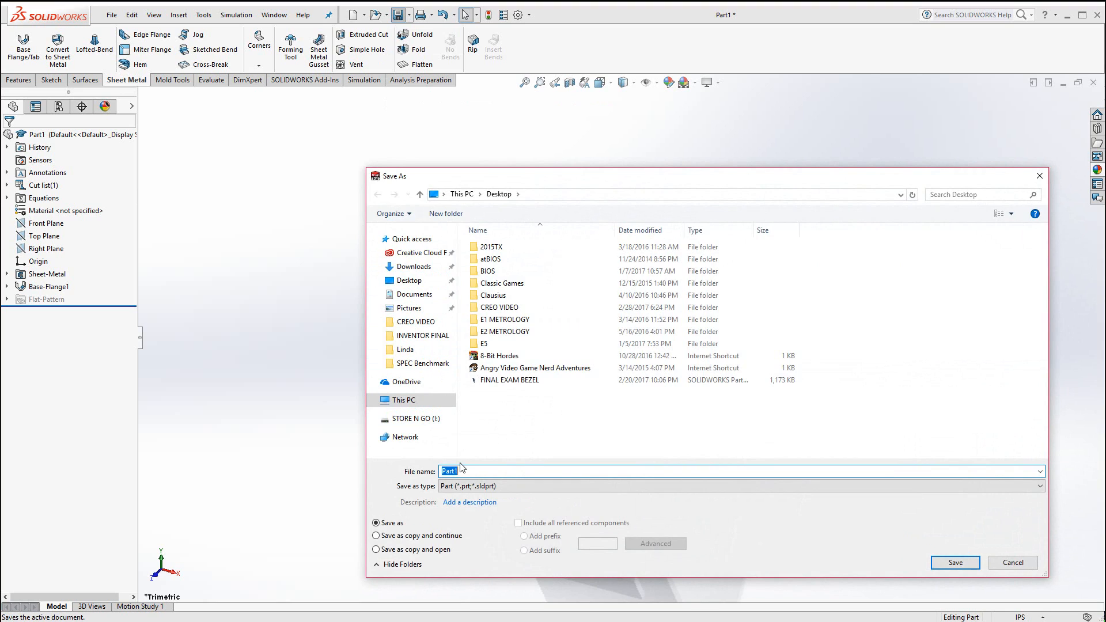
pyautogui.write('E')
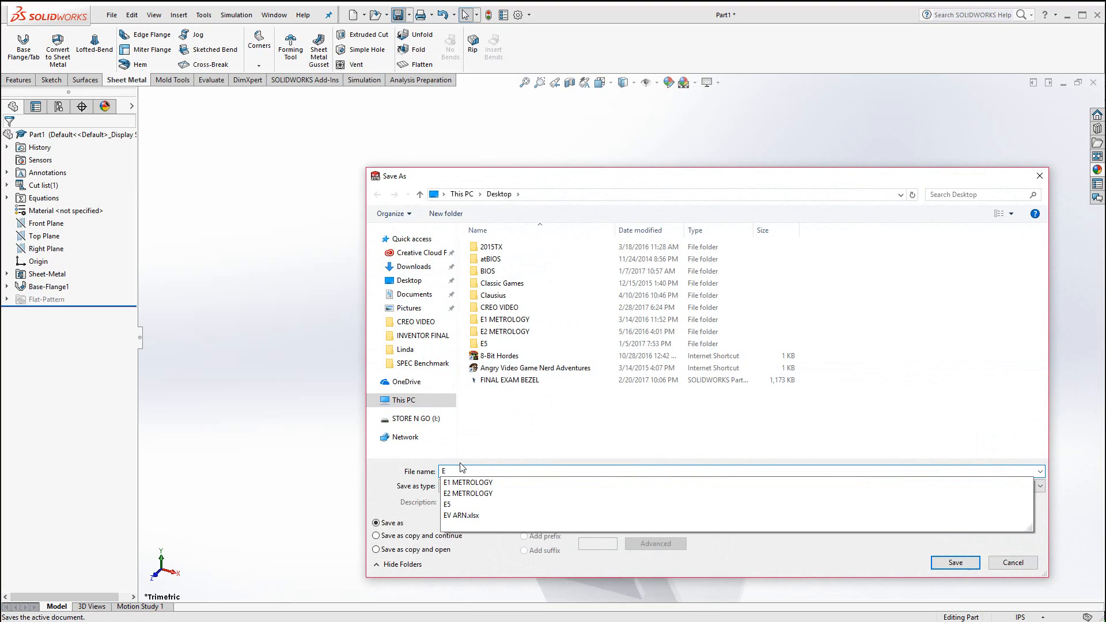
pyautogui.press('BackSpace')
pyautogui.write('P1')
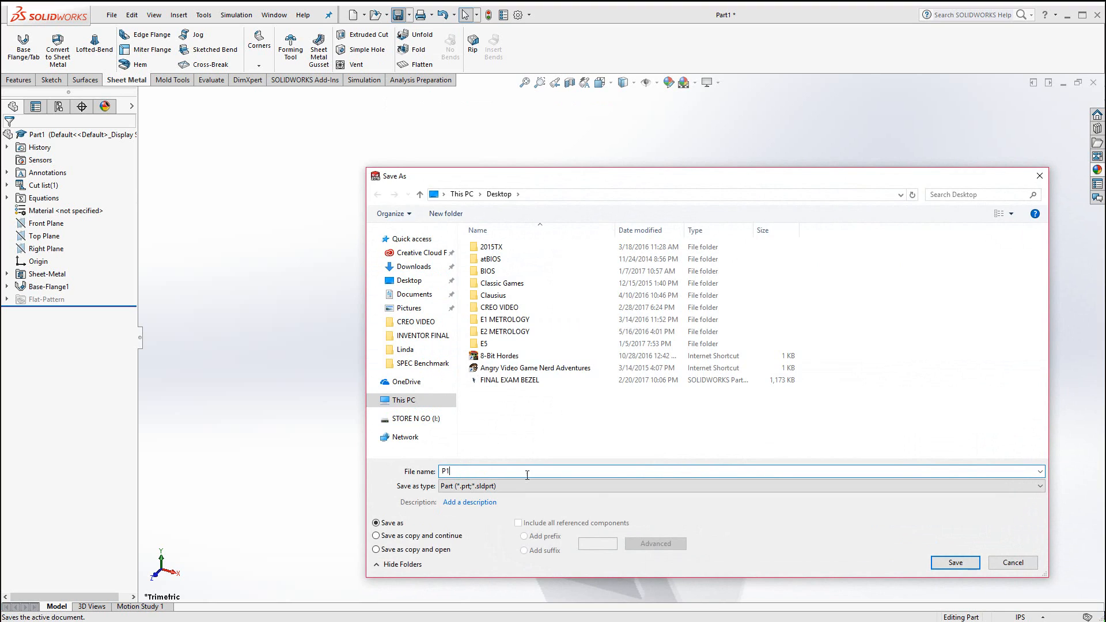
pyautogui.click(950, 563)
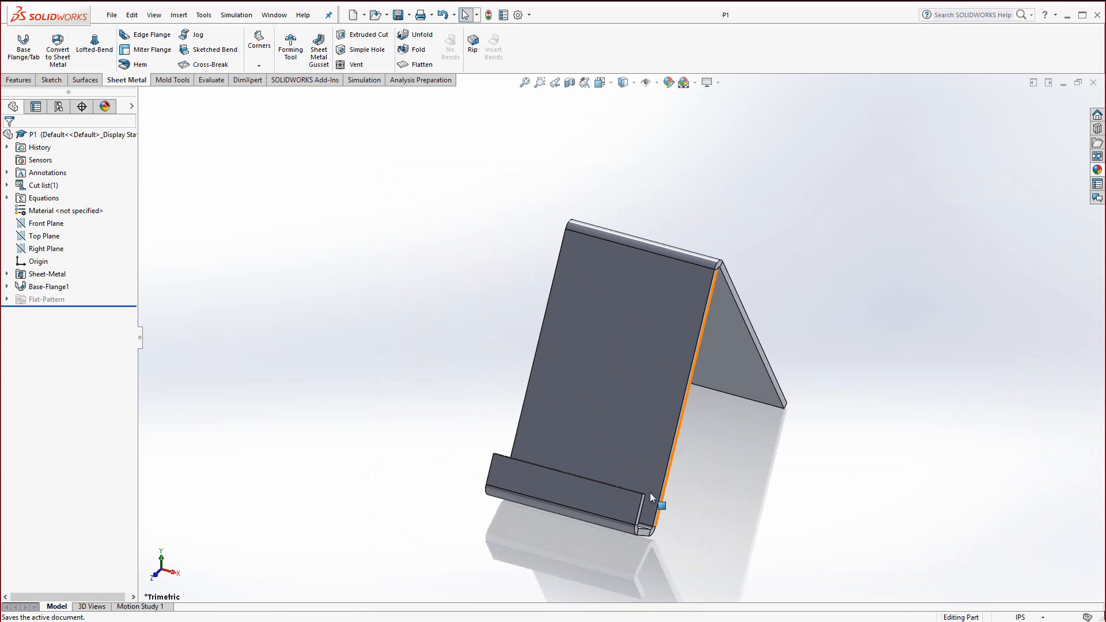
# Start a symmetric fillet with a radius of 0.2 in and select the near upper corner edge of the stand's front lip
pyautogui.scroll(-6, 642, 457)
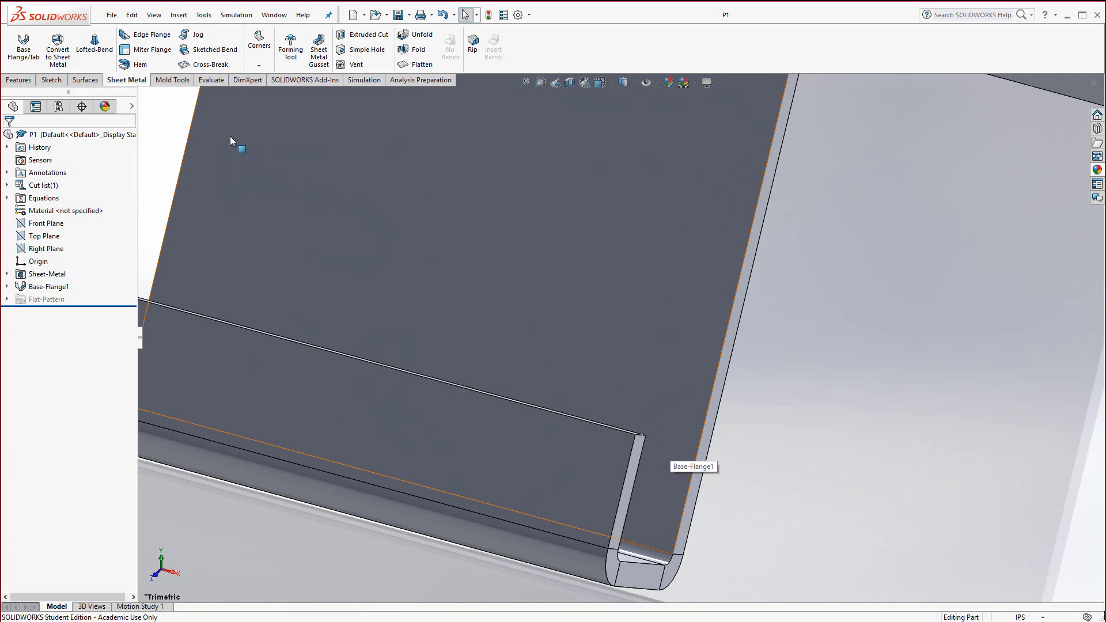
pyautogui.click(19, 81)
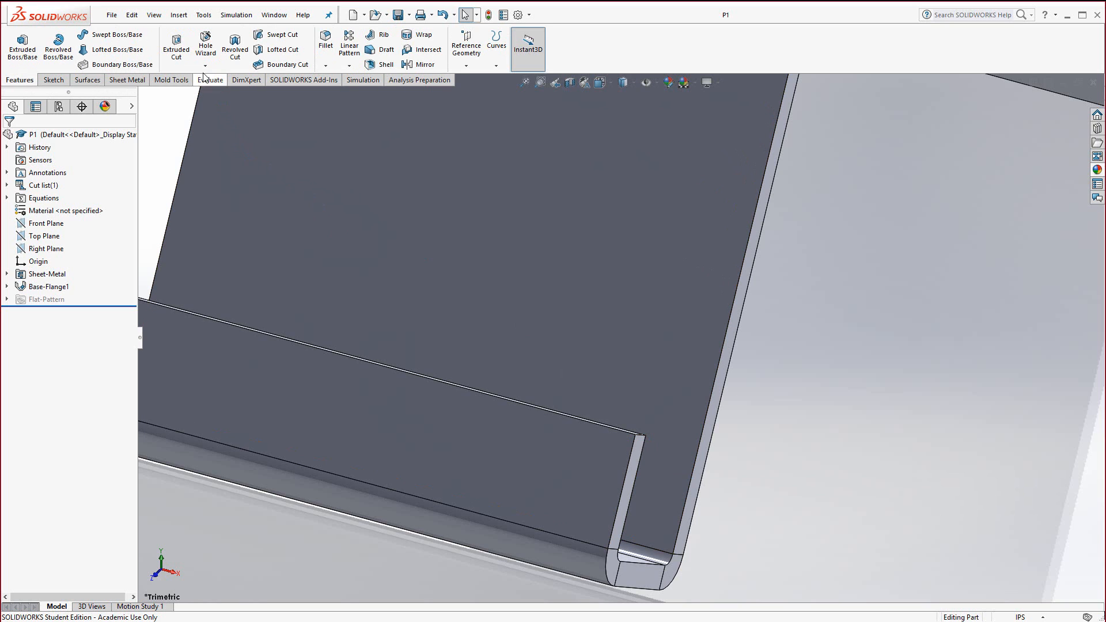
pyautogui.click(326, 45)
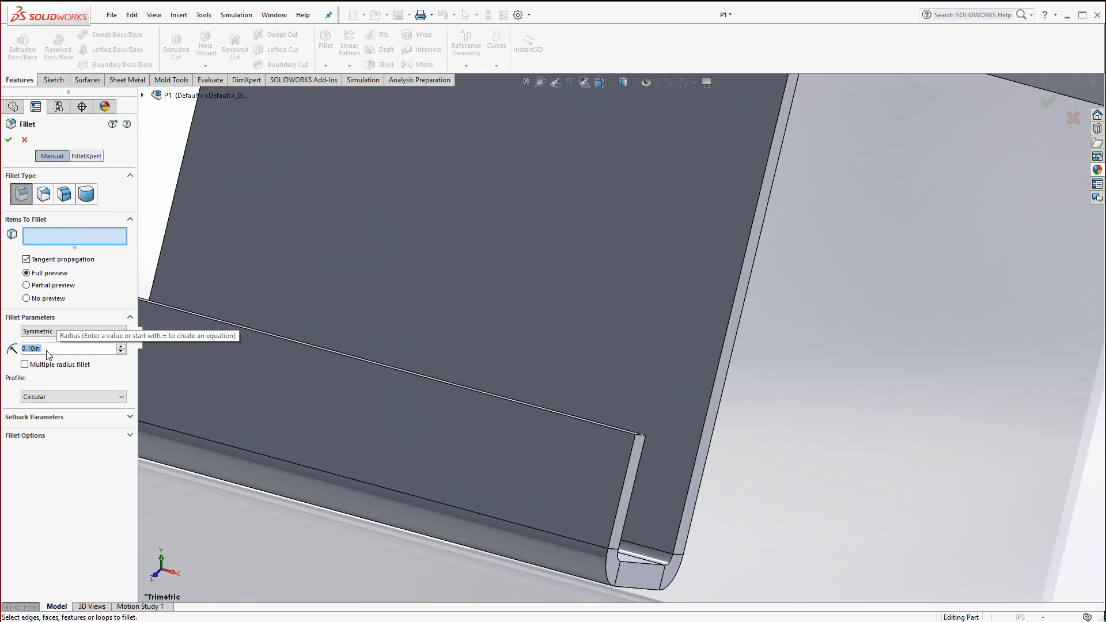
pyautogui.write('.125')
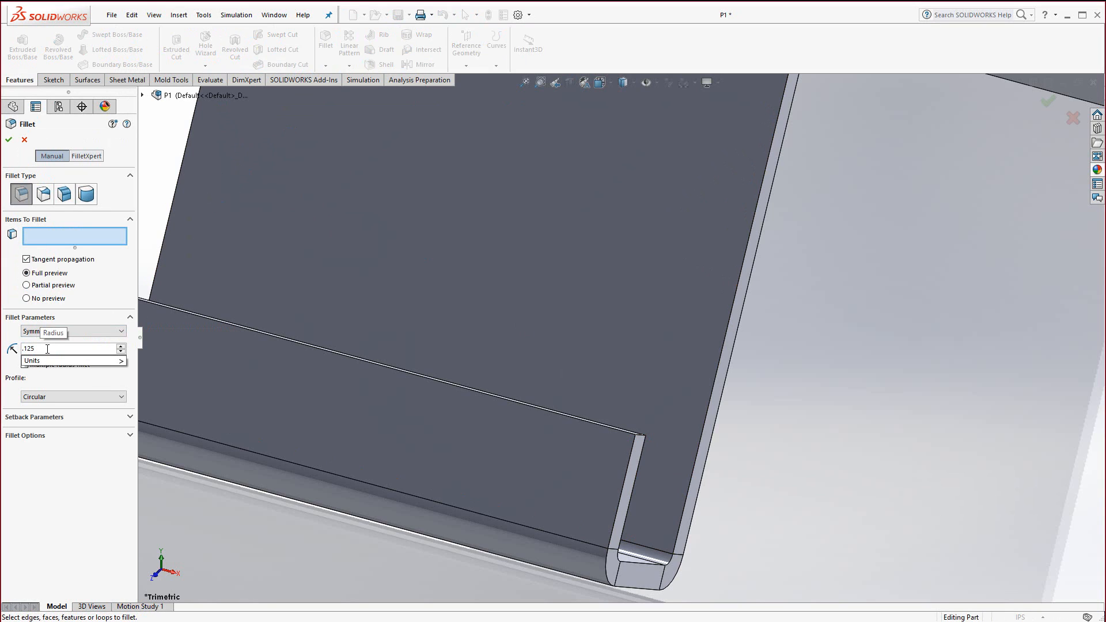
pyautogui.moveTo(47, 349); pyautogui.dragTo(19, 348)
pyautogui.write('.2')
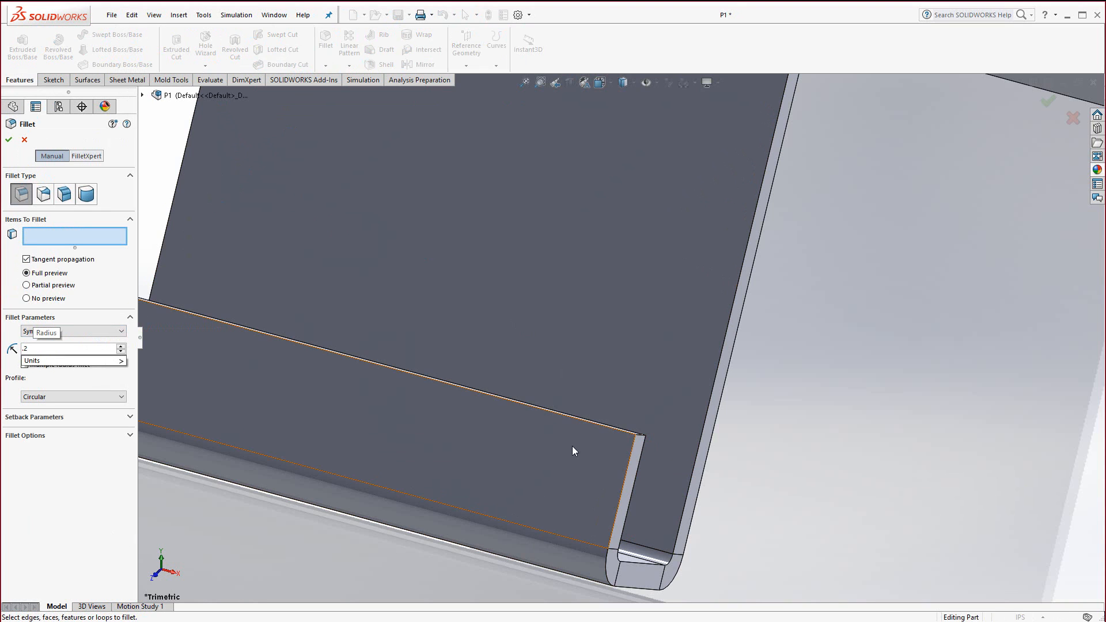
pyautogui.moveTo(623, 425); pyautogui.dragTo(611, 470, button='middle')
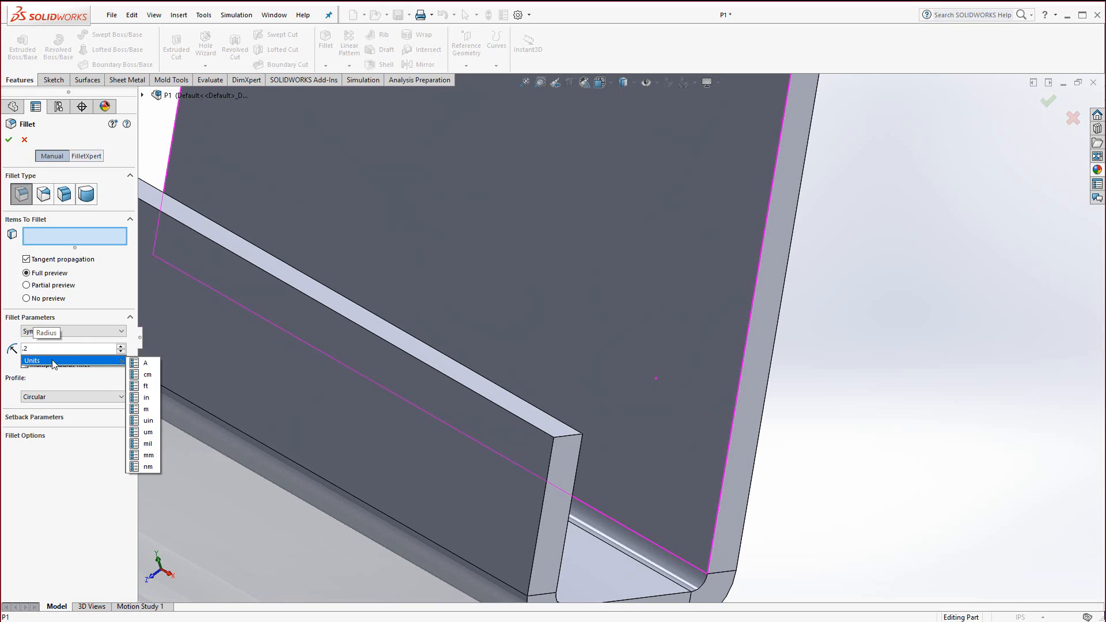
pyautogui.moveTo(397, 395); pyautogui.dragTo(380, 419, button='middle')
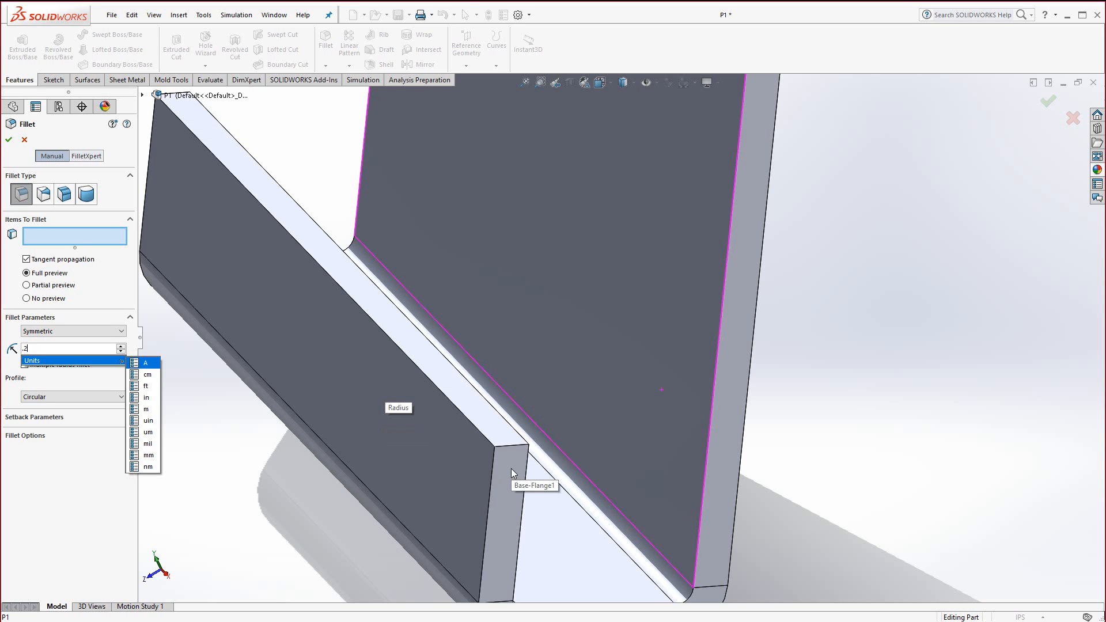
pyautogui.moveTo(611, 317)
pyautogui.mouseDown(button='middle')
pyautogui.moveTo(657, 313)
pyautogui.moveTo(616, 301)
pyautogui.mouseUp(button='middle')
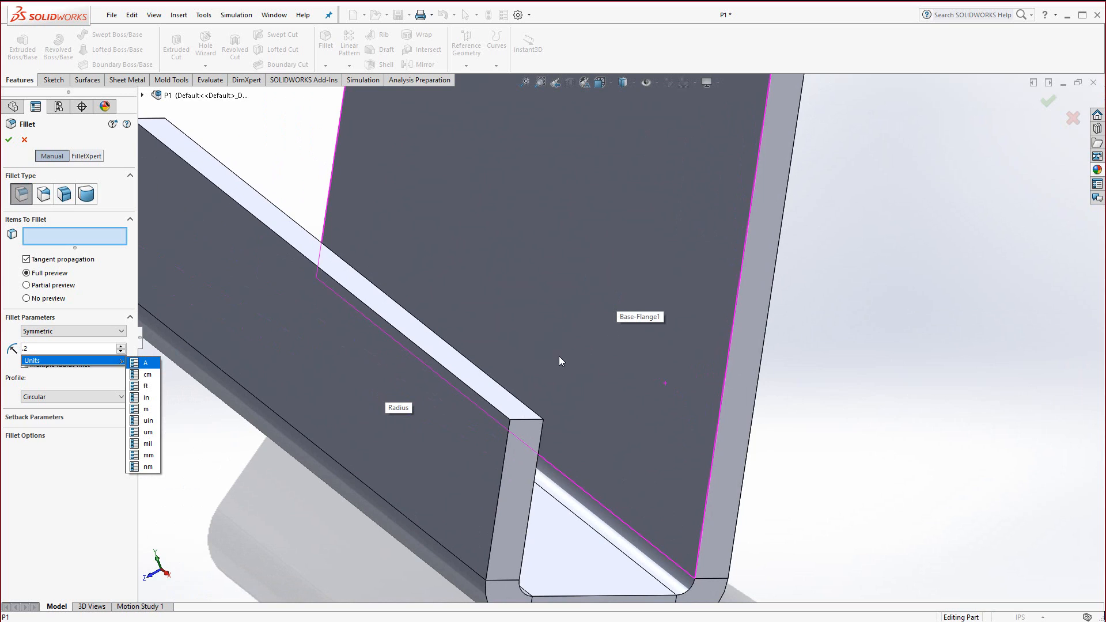
pyautogui.click(526, 420)
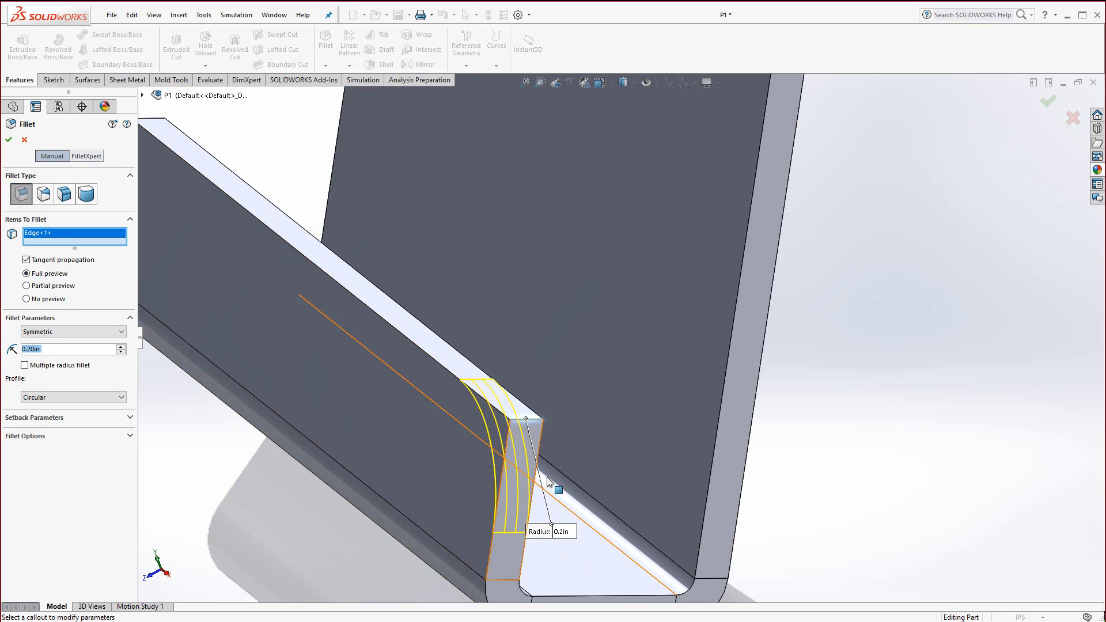
# Add the far upper corner edge of the front lip to the fillet selection
pyautogui.scroll(3, 549, 483)
pyautogui.scroll(-5, 314, 184)
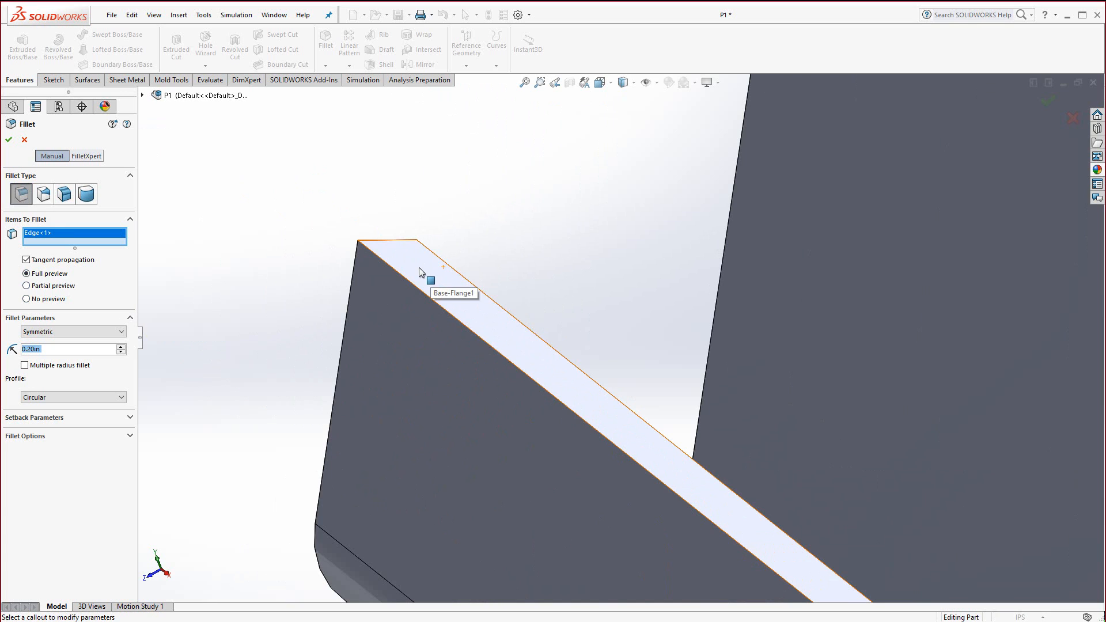
pyautogui.click(420, 267)
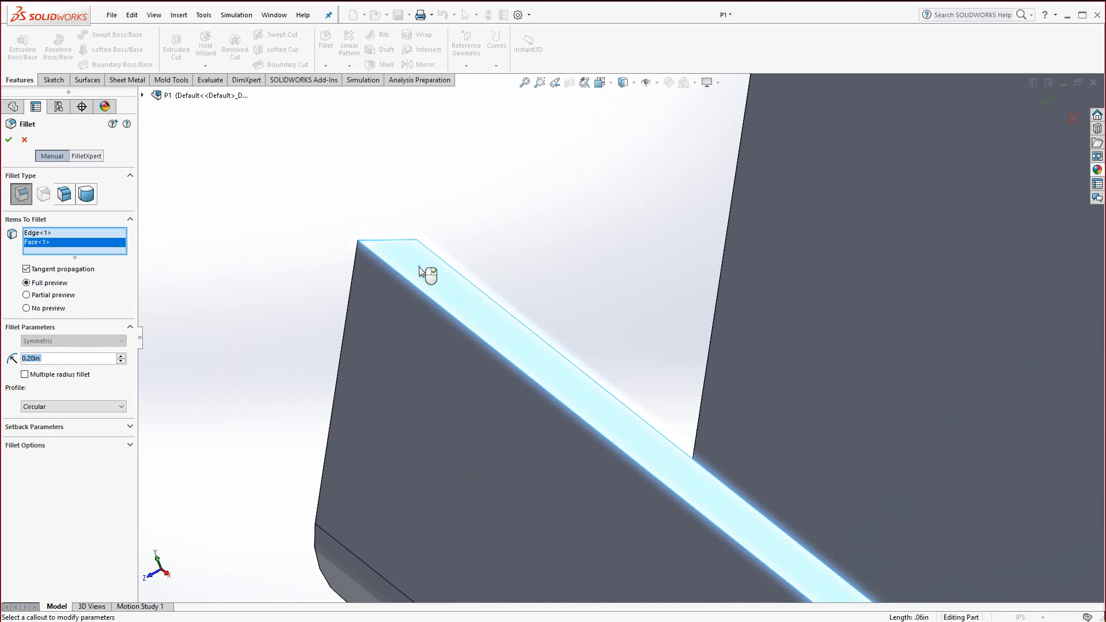
pyautogui.click(420, 268)
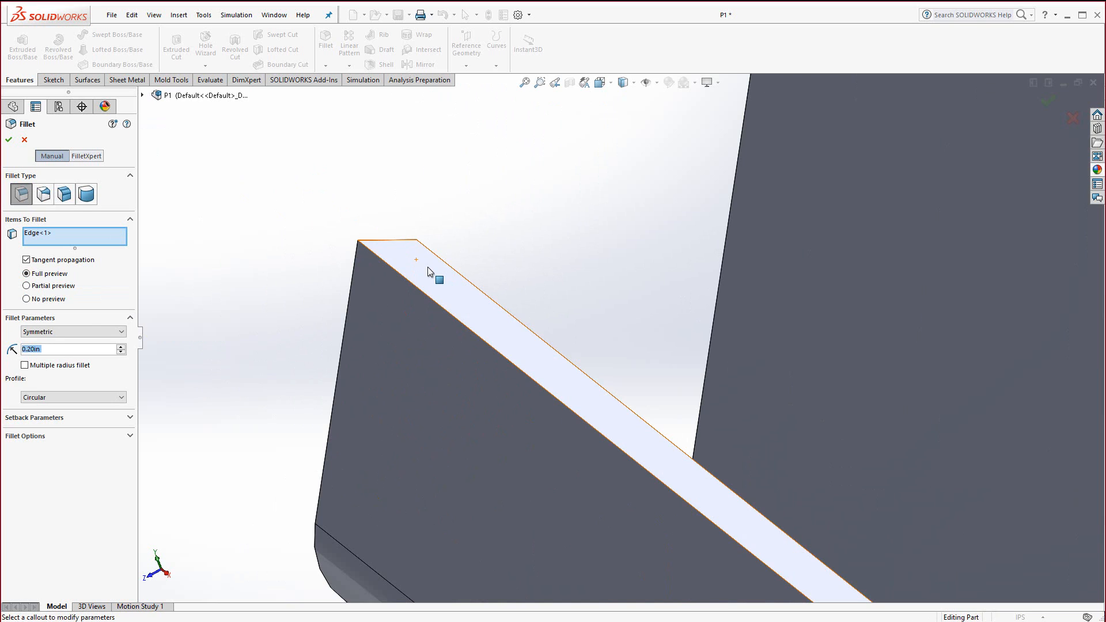
pyautogui.click(385, 245)
# Add both lower corner edges of the stand's back leg to the fillet and accept it
pyautogui.moveTo(391, 242); pyautogui.dragTo(610, 347, button='middle')
pyautogui.scroll(5, 609, 348)
pyautogui.scroll(-5, 917, 251)
pyautogui.moveTo(732, 329); pyautogui.dragTo(641, 333, button='middle')
pyautogui.scroll(-3, 986, 416)
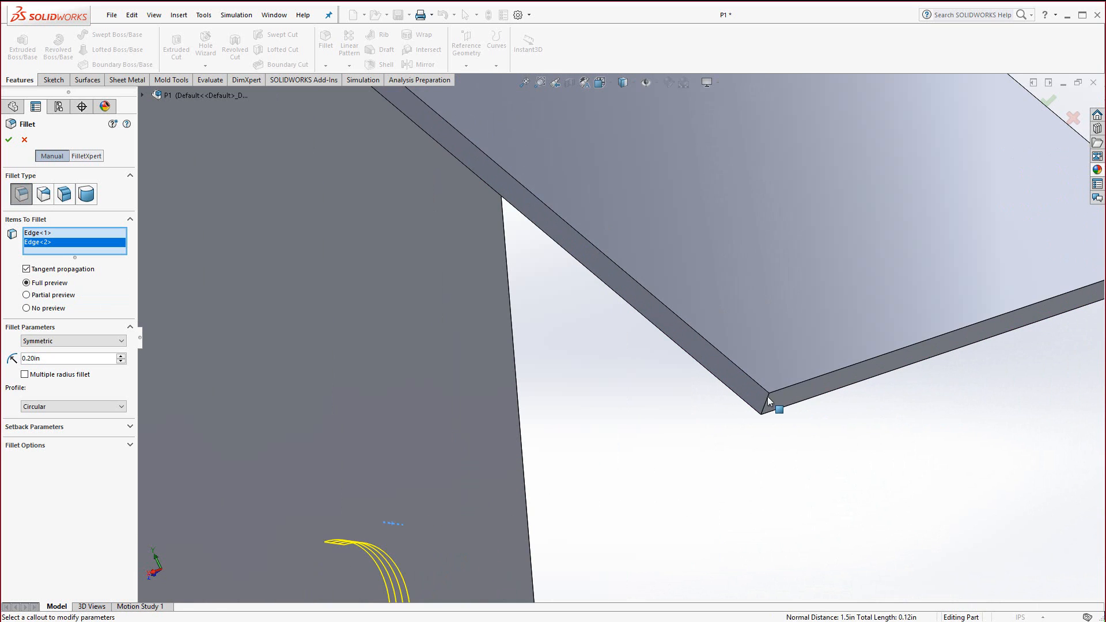
pyautogui.click(773, 416)
pyautogui.scroll(5, 778, 468)
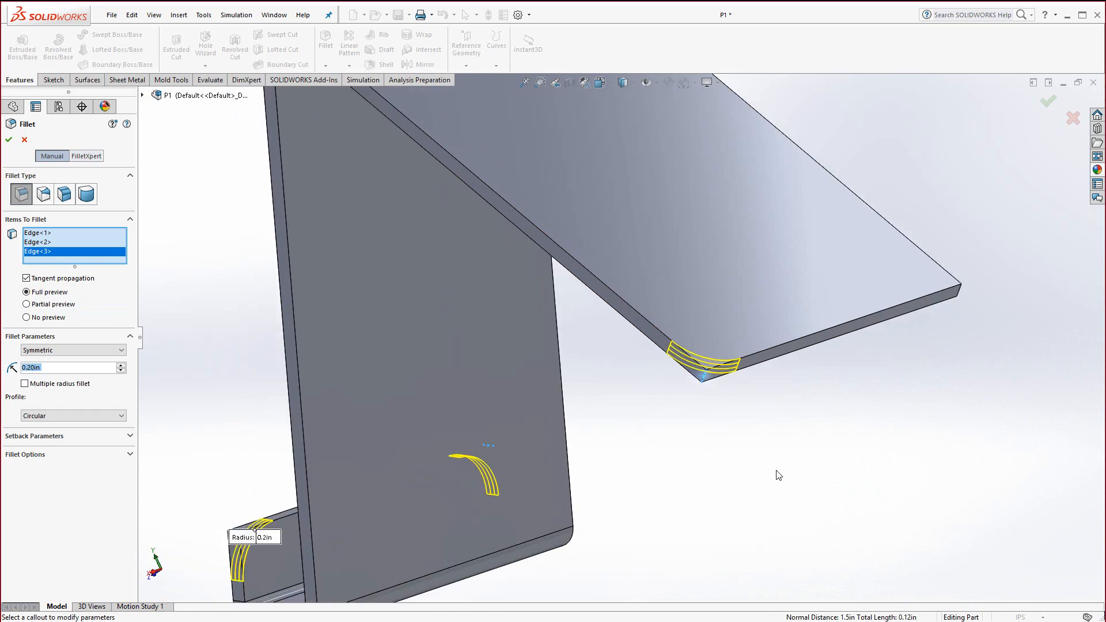
pyautogui.scroll(-4, 870, 325)
pyautogui.click(788, 330)
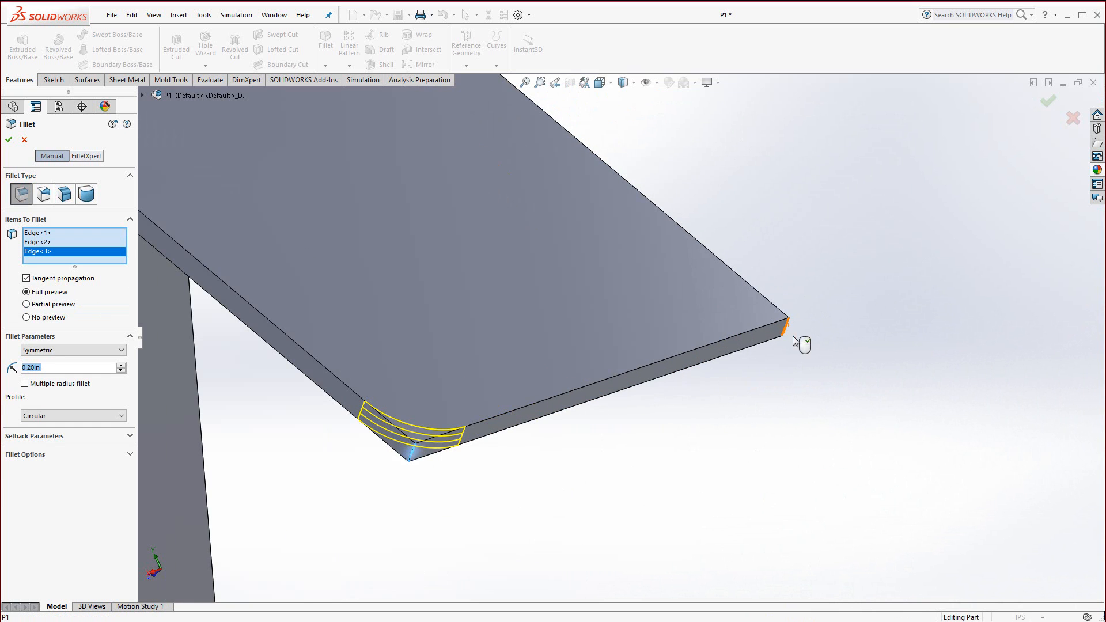
pyautogui.scroll(6, 825, 396)
pyautogui.moveTo(392, 319); pyautogui.dragTo(541, 316, button='middle')
pyautogui.click(10, 140)
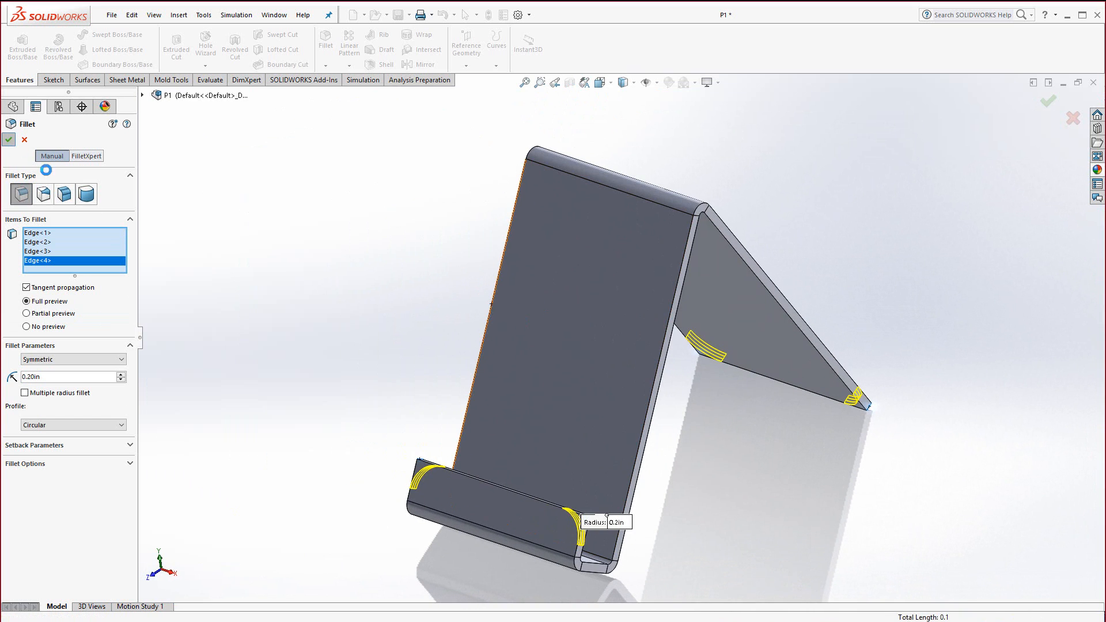
# Unfold all of the stand's bends, keeping the large front face fixed
pyautogui.moveTo(476, 344); pyautogui.dragTo(583, 286, button='middle')
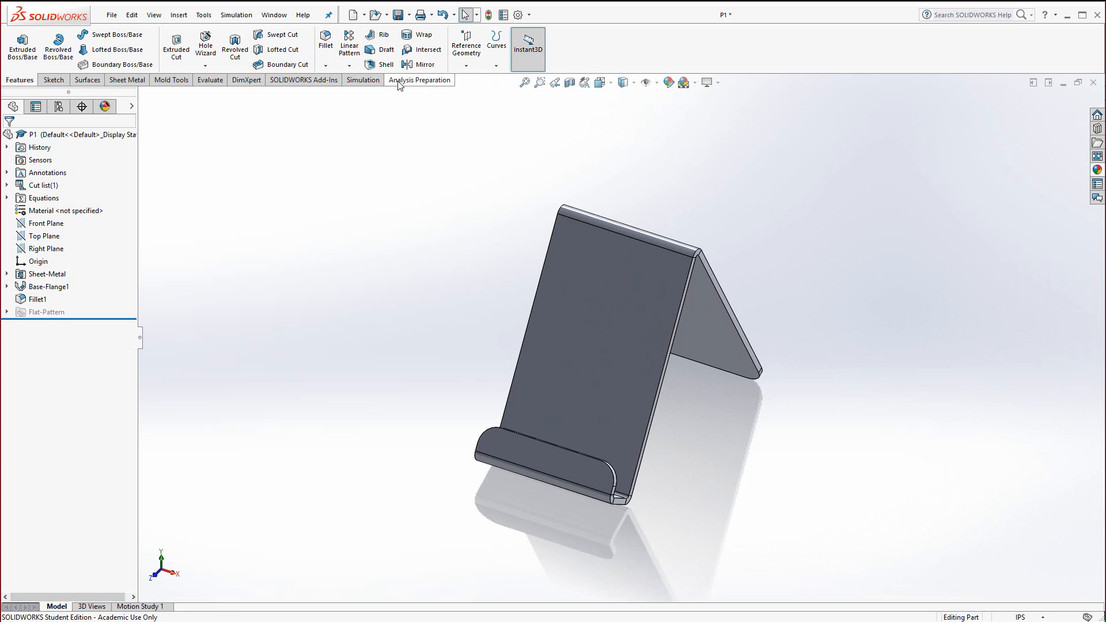
pyautogui.click(135, 81)
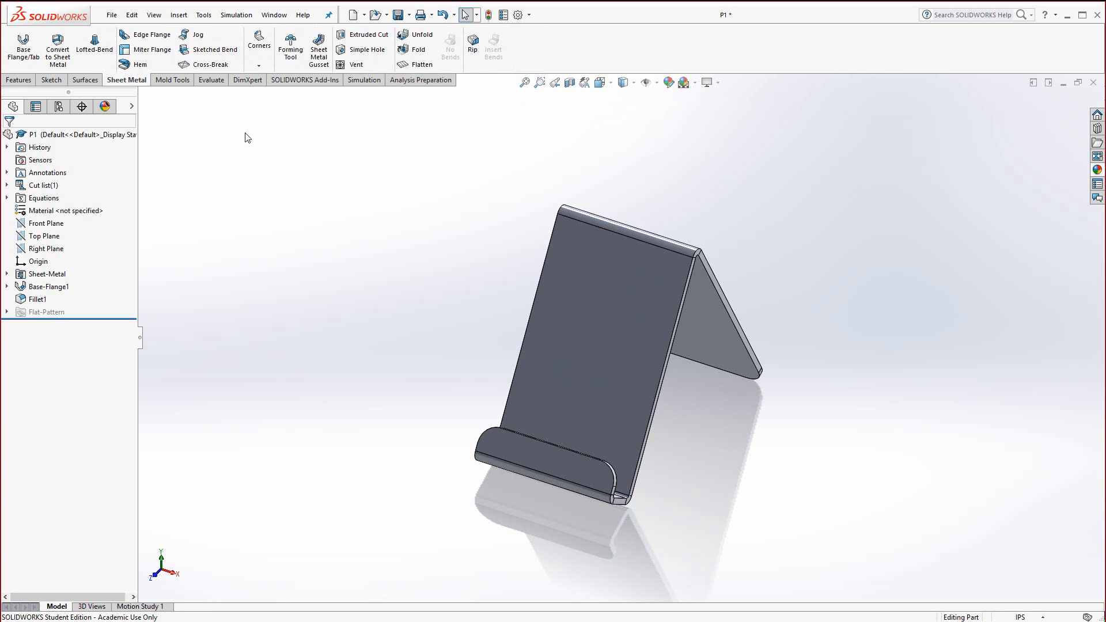
pyautogui.click(418, 37)
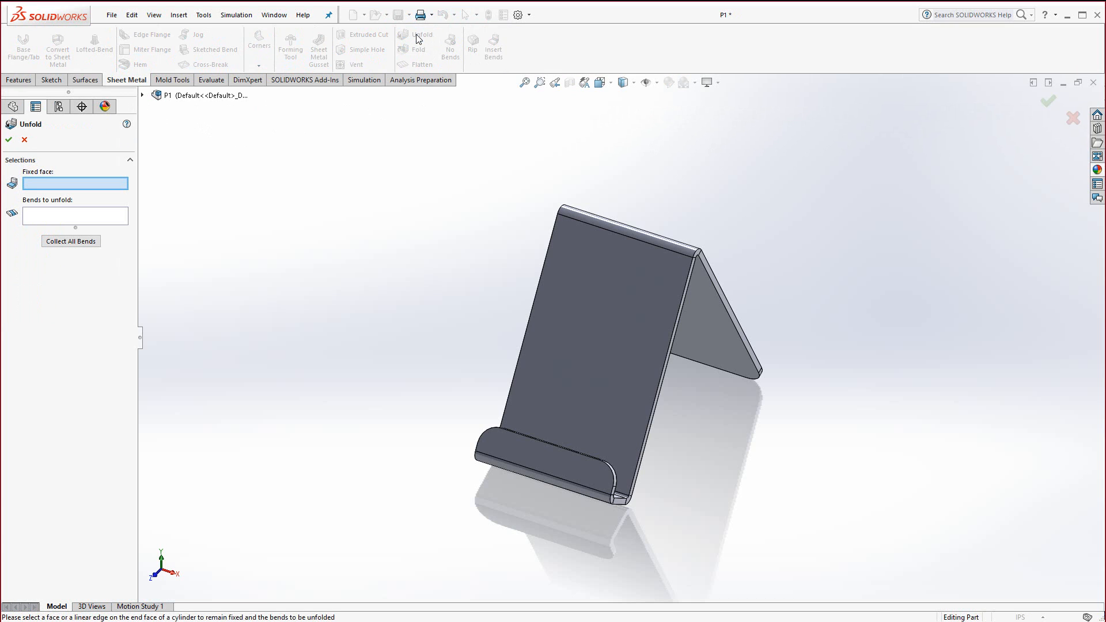
pyautogui.click(589, 334)
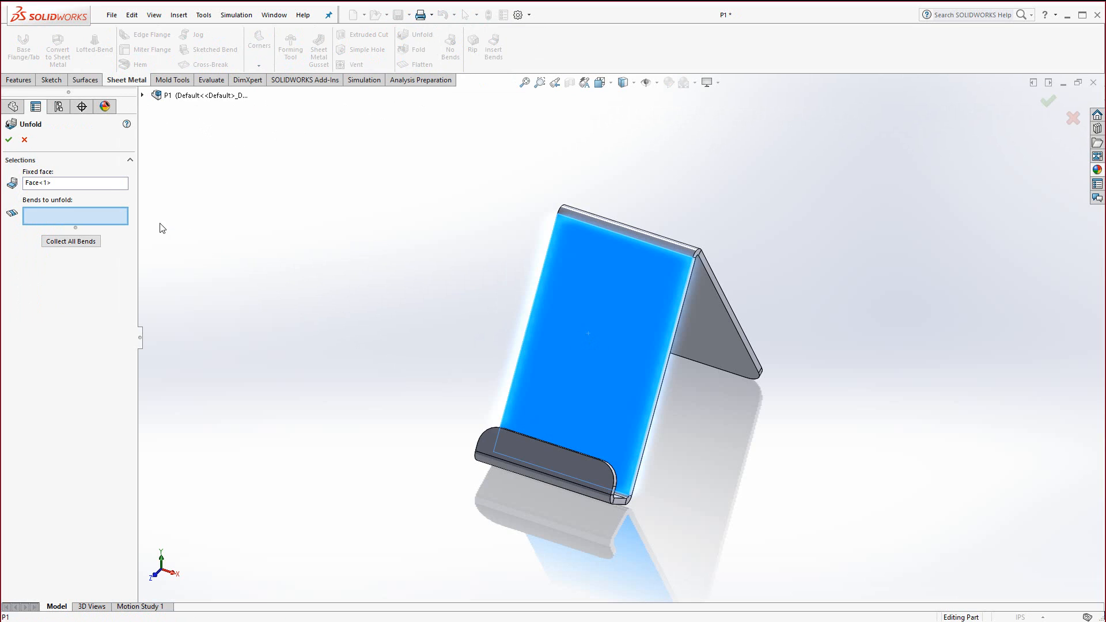
pyautogui.click(69, 247)
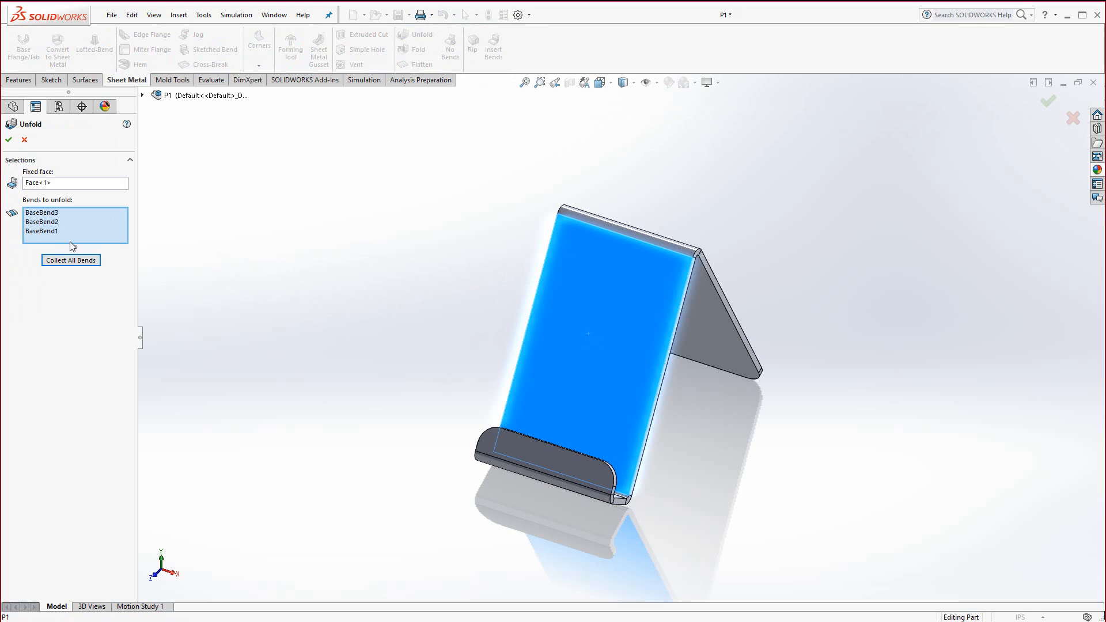
pyautogui.click(8, 141)
pyautogui.scroll(-2, 607, 247)
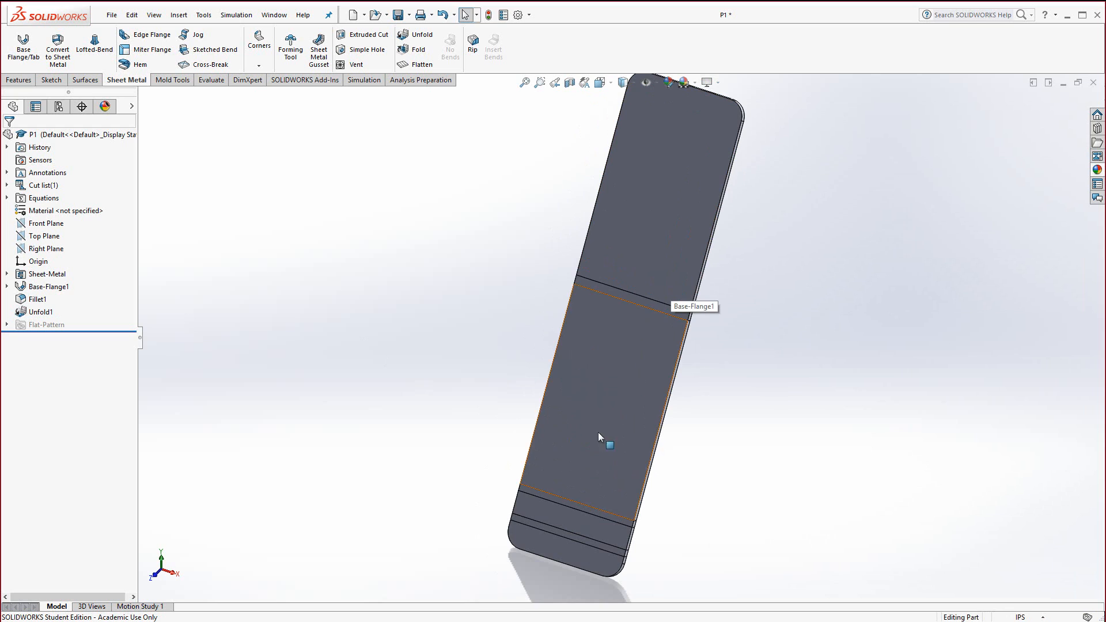
# Start a sketch on the fixed middle face of the unfolded part and orient the view normal to it
pyautogui.moveTo(599, 432)
pyautogui.mouseDown(button='middle')
pyautogui.moveTo(546, 403)
pyautogui.moveTo(600, 440)
pyautogui.mouseUp(button='middle')
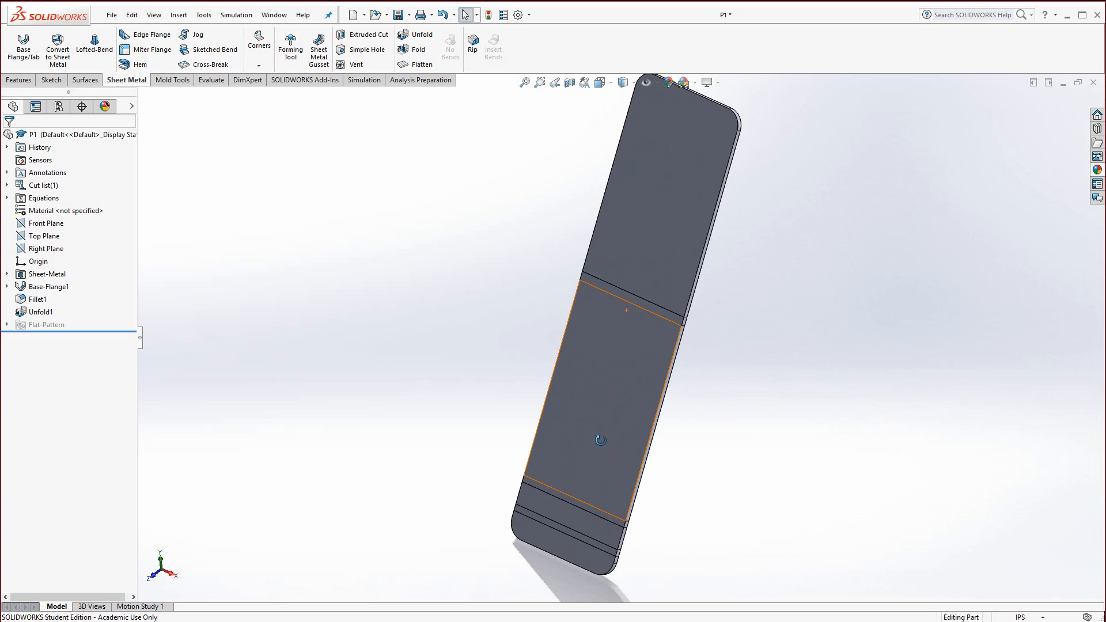
pyautogui.moveTo(600, 441); pyautogui.dragTo(655, 465, button='middle')
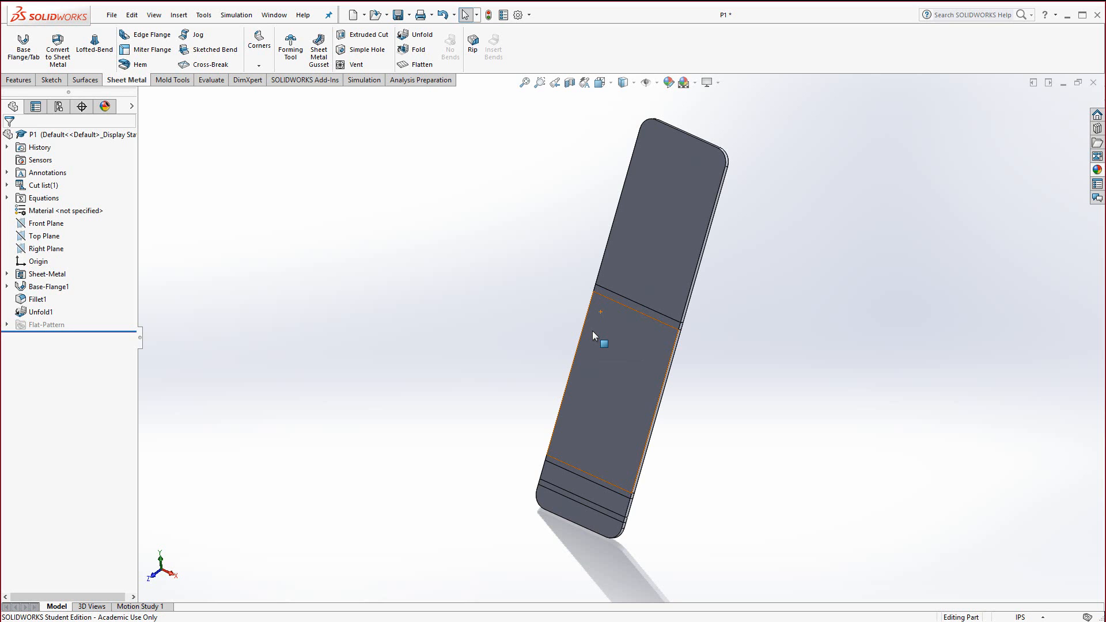
pyautogui.moveTo(633, 390); pyautogui.dragTo(682, 320, button='middle')
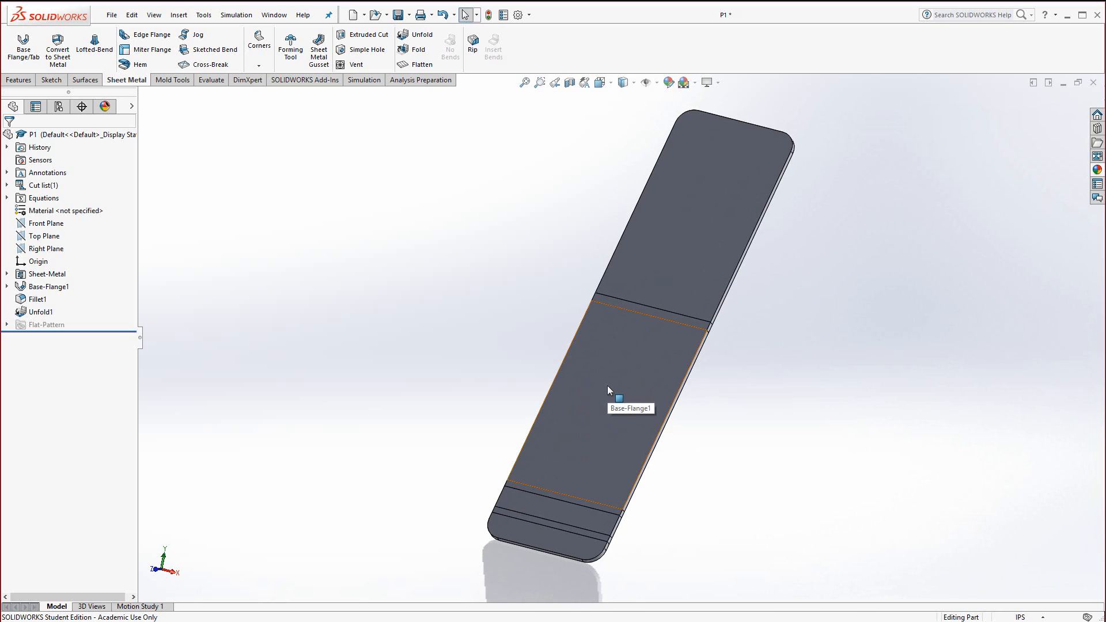
pyautogui.click(621, 392)
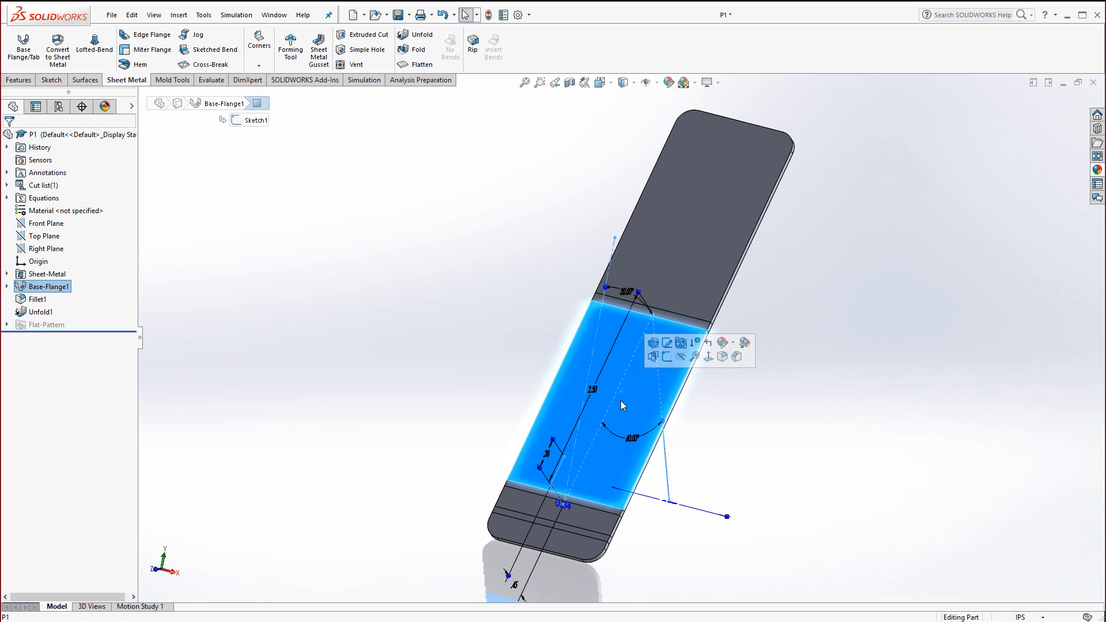
pyautogui.click(667, 357)
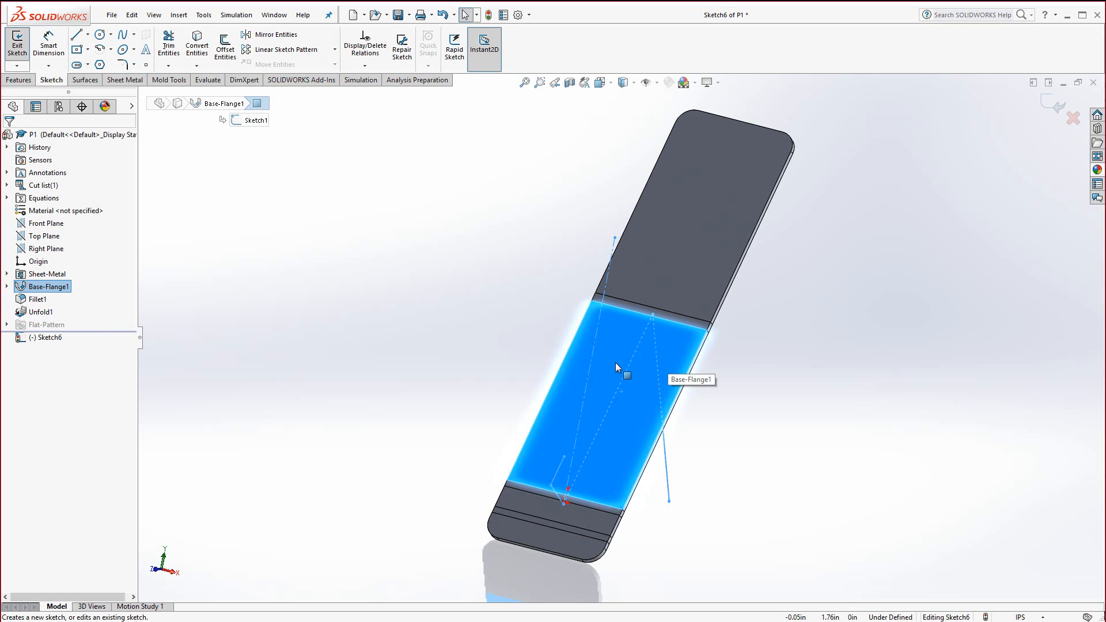
pyautogui.moveTo(615, 360)
pyautogui.mouseDown(button='middle')
pyautogui.moveTo(629, 375)
pyautogui.moveTo(599, 361)
pyautogui.mouseUp(button='middle')
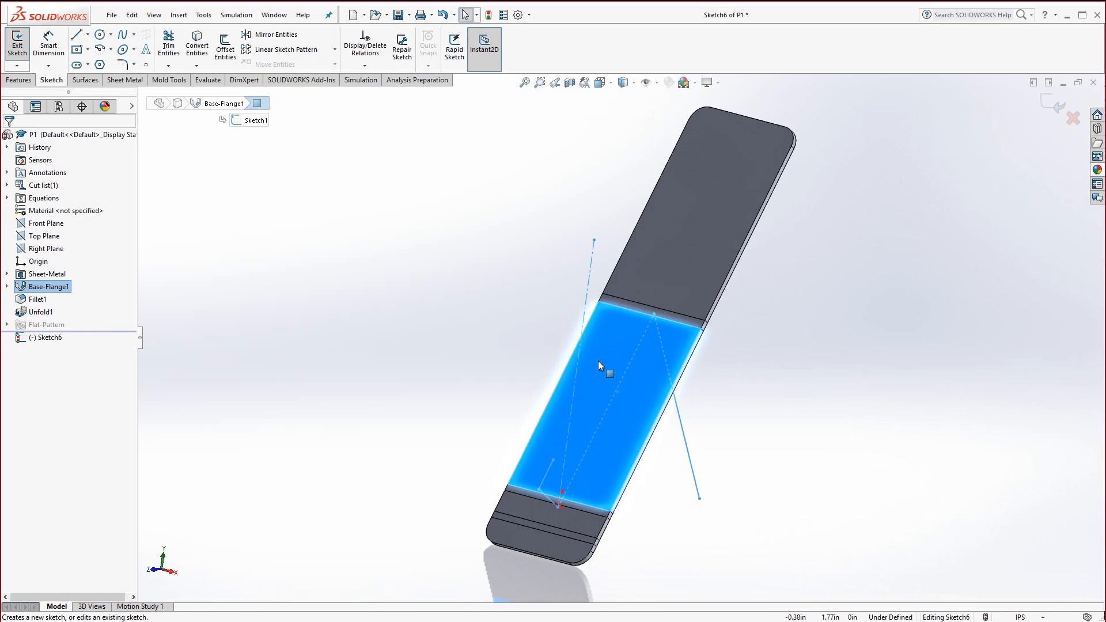
pyautogui.press('space')
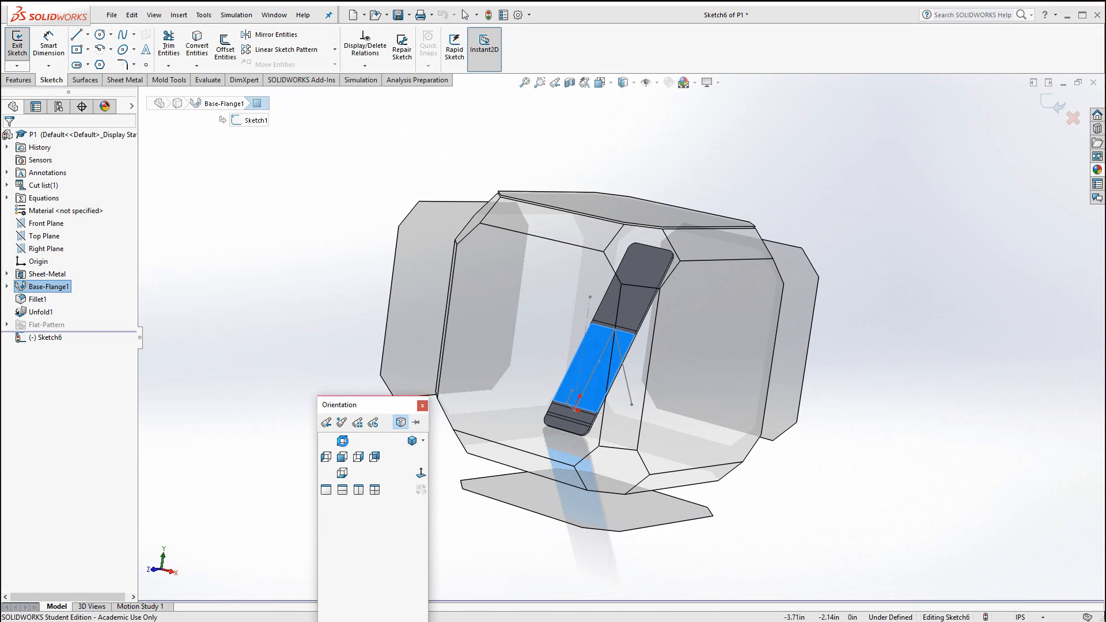
pyautogui.moveTo(375, 409); pyautogui.dragTo(376, 317)
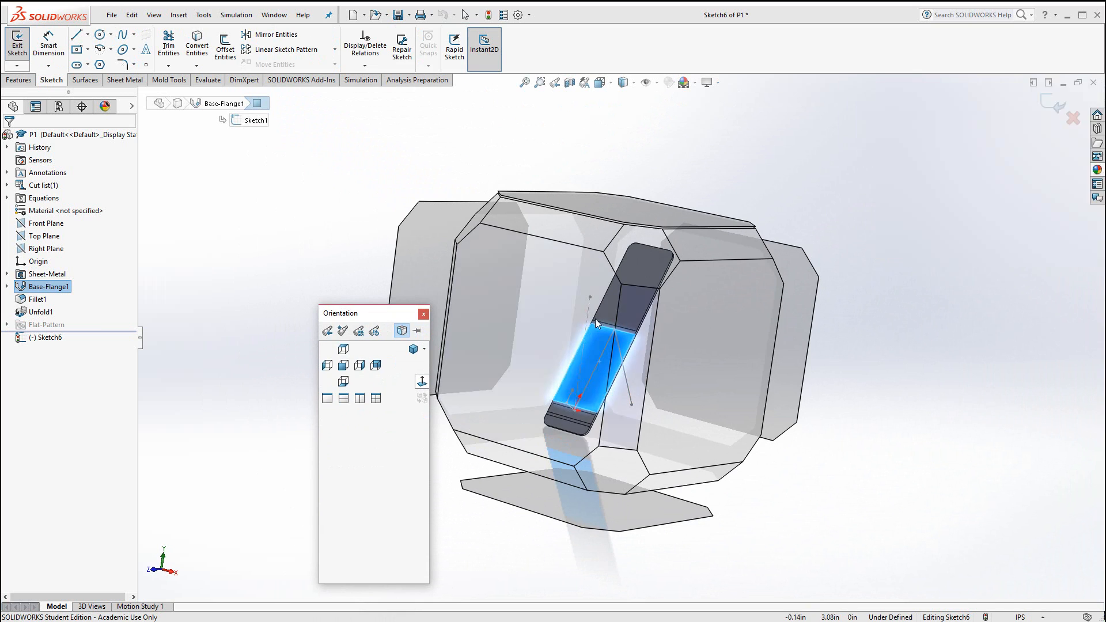
pyautogui.click(423, 382)
pyautogui.click(422, 383)
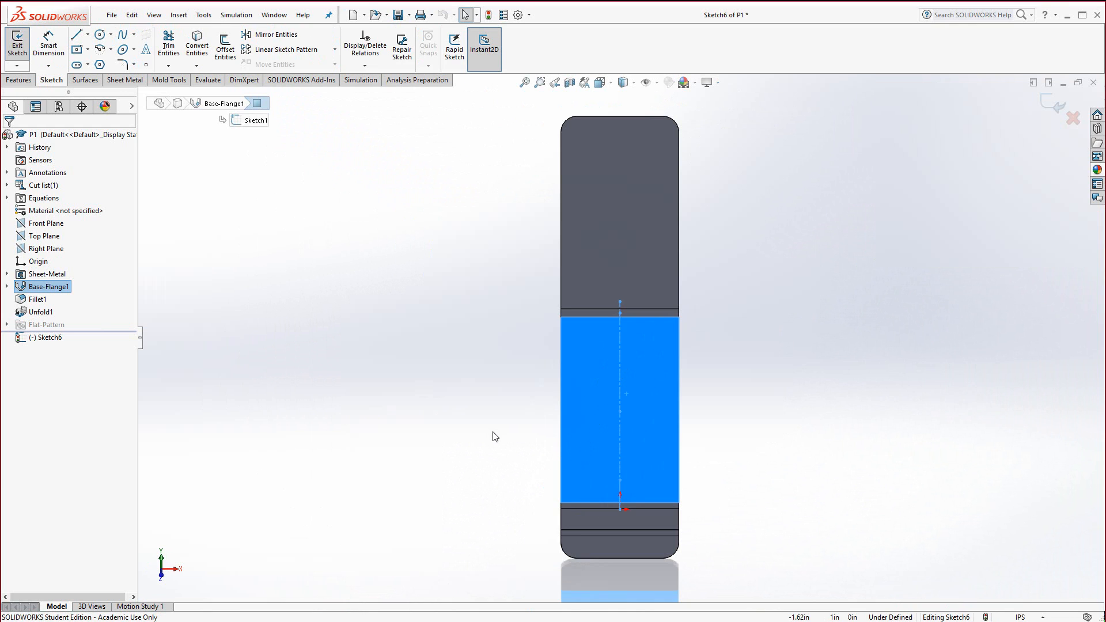
# Sketch two overlapping circles on the middle face: one about 0.55 in radius on its centreline, one about 0.45 in radius offset toward the upper right
pyautogui.scroll(-5, 580, 405)
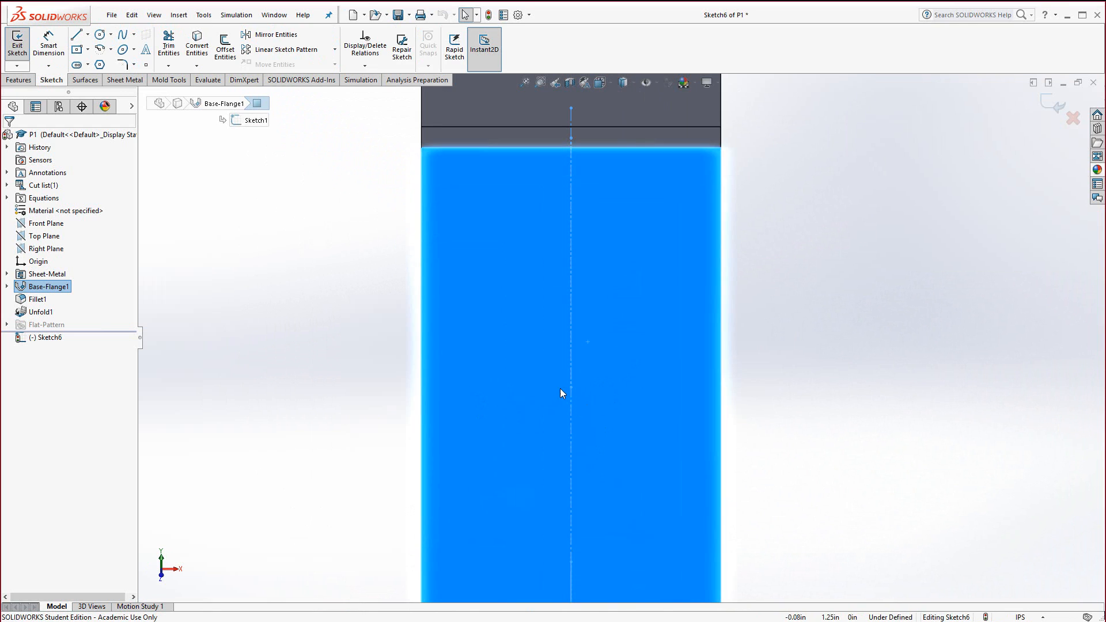
pyautogui.click(101, 38)
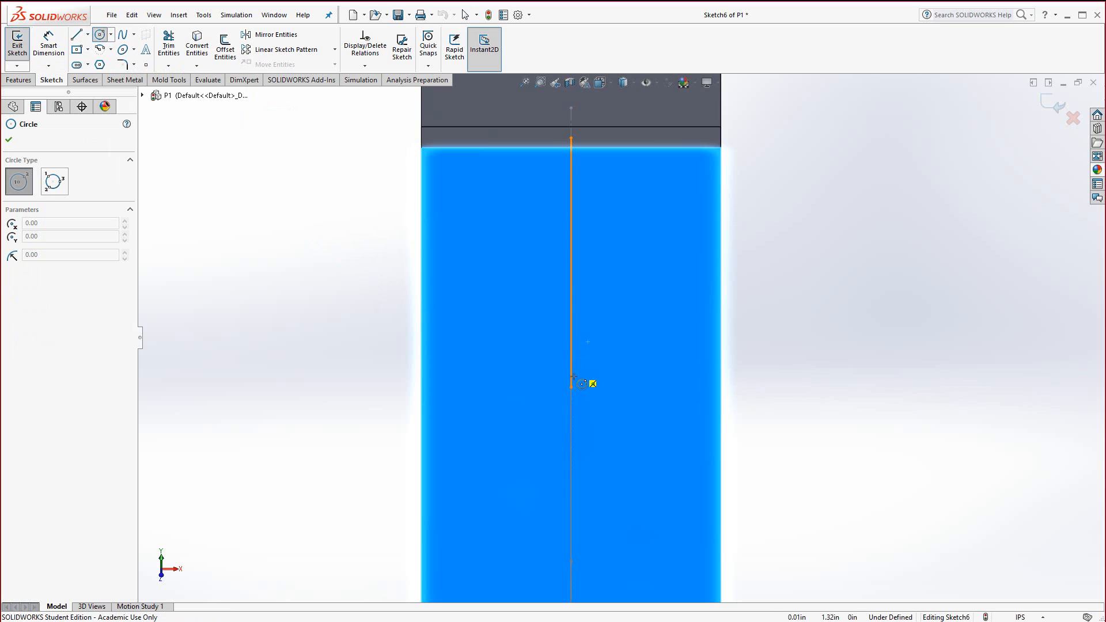
pyautogui.moveTo(571, 386); pyautogui.dragTo(646, 317)
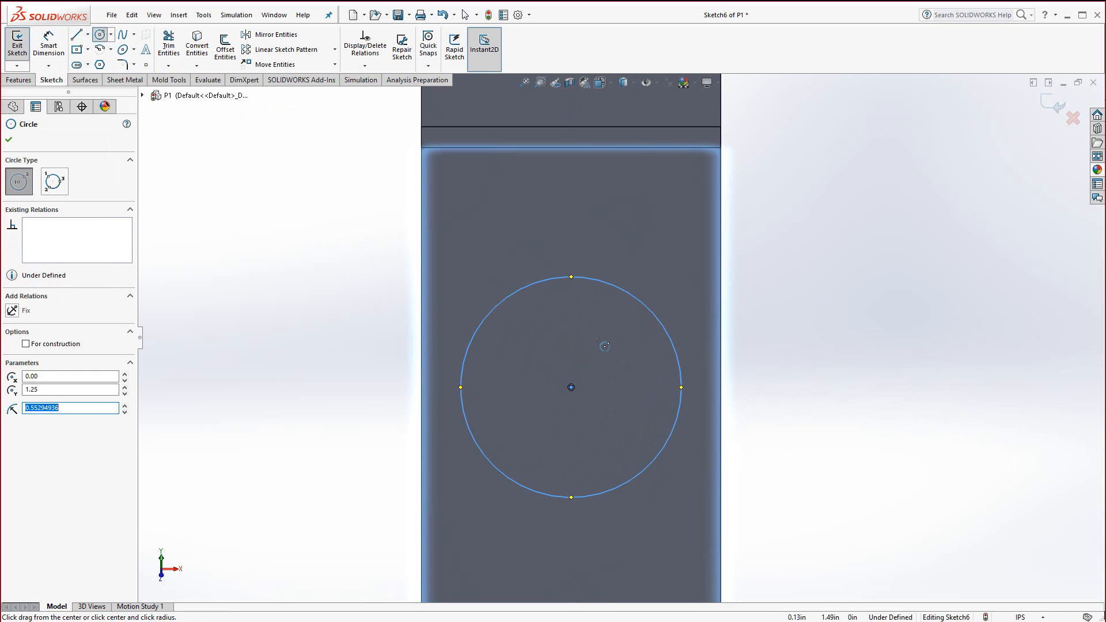
pyautogui.click(594, 342)
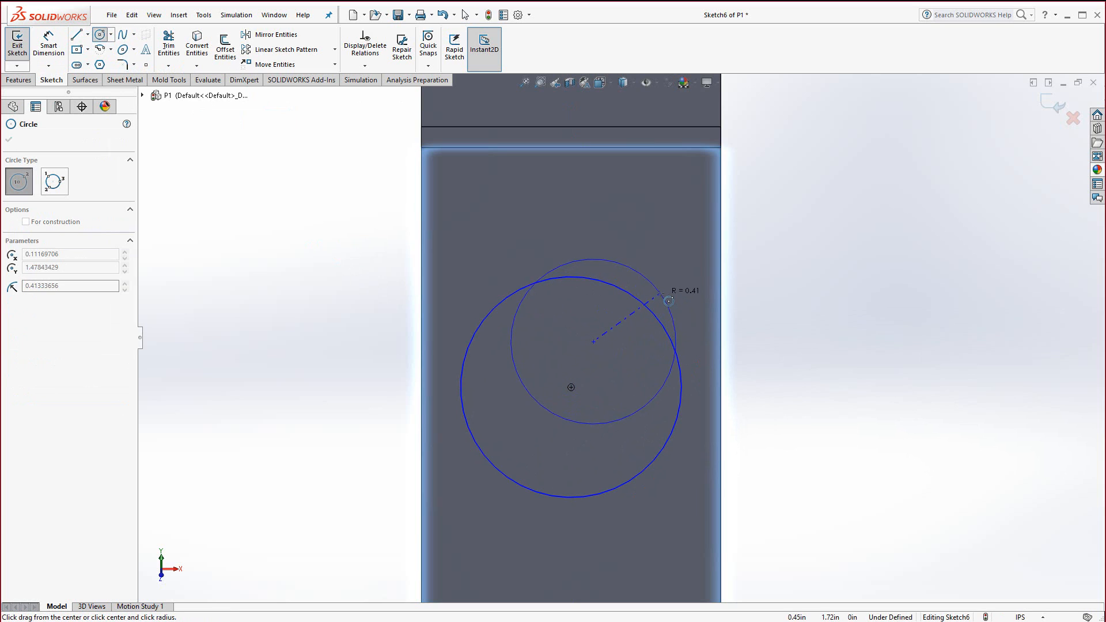
pyautogui.click(665, 286)
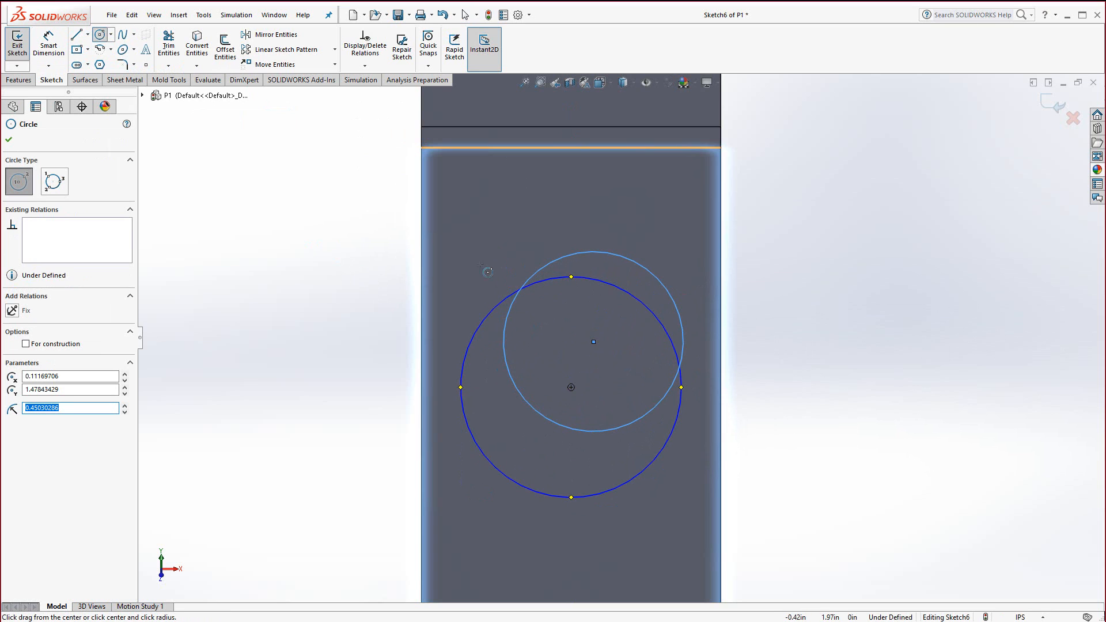
pyautogui.click(99, 34)
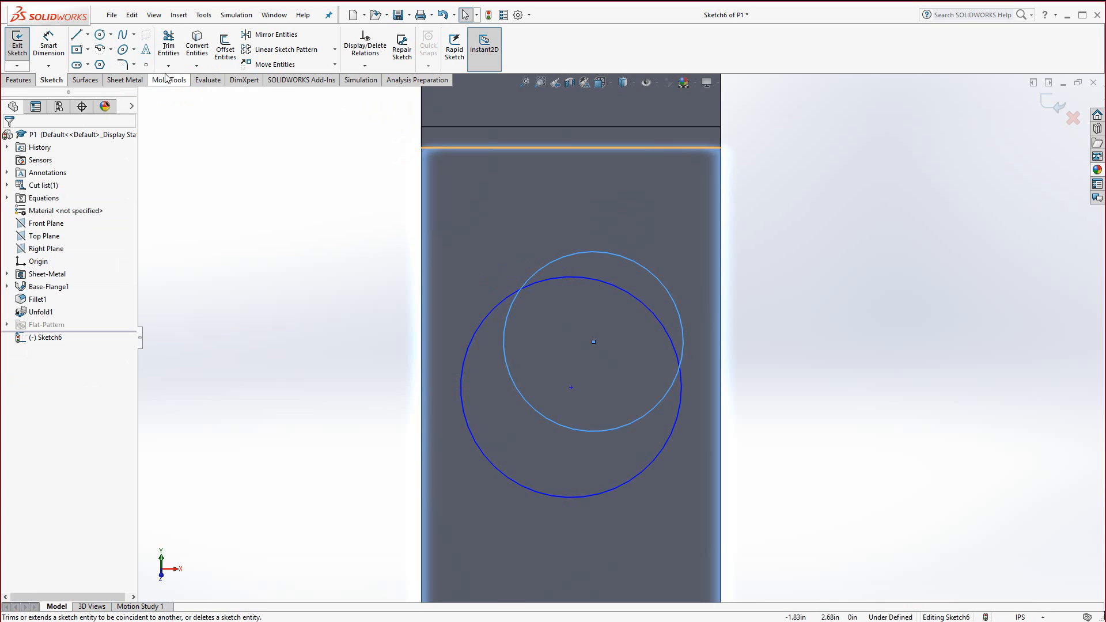
# Trim away the overlapping inner arcs of the two circles with Trim to closest, leaving one combined outer outline
pyautogui.click(168, 80)
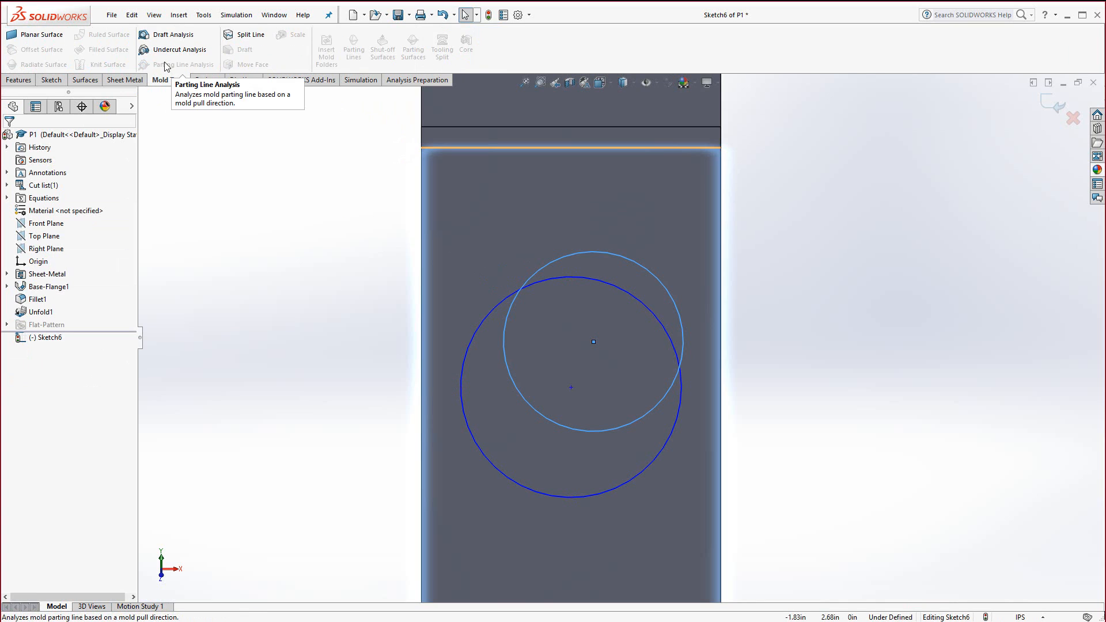
pyautogui.click(18, 80)
pyautogui.click(51, 79)
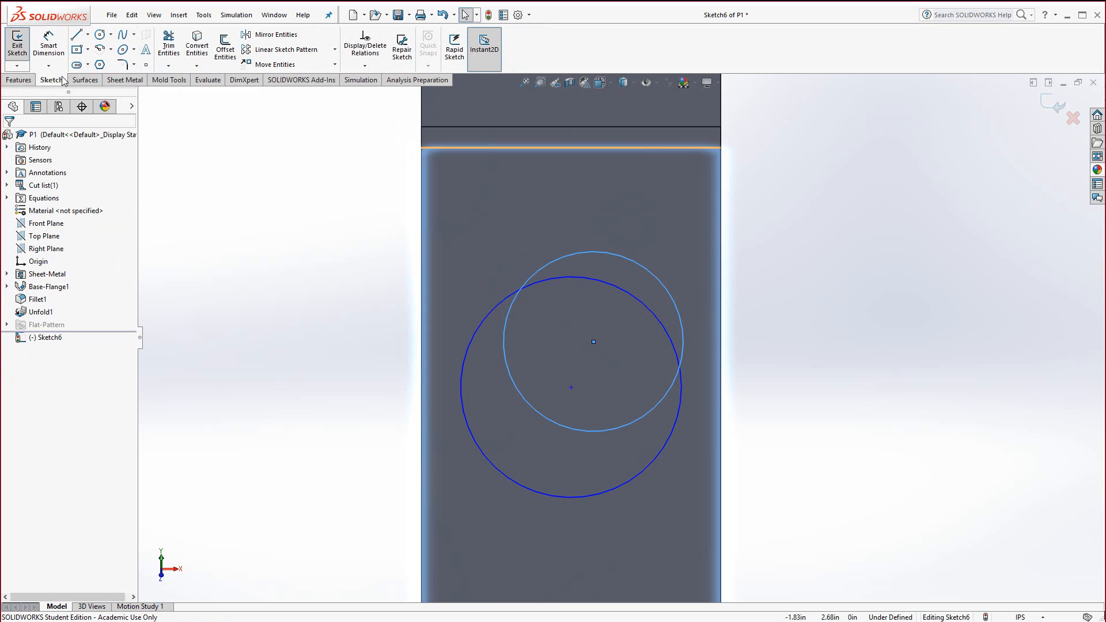
pyautogui.click(168, 65)
pyautogui.click(177, 78)
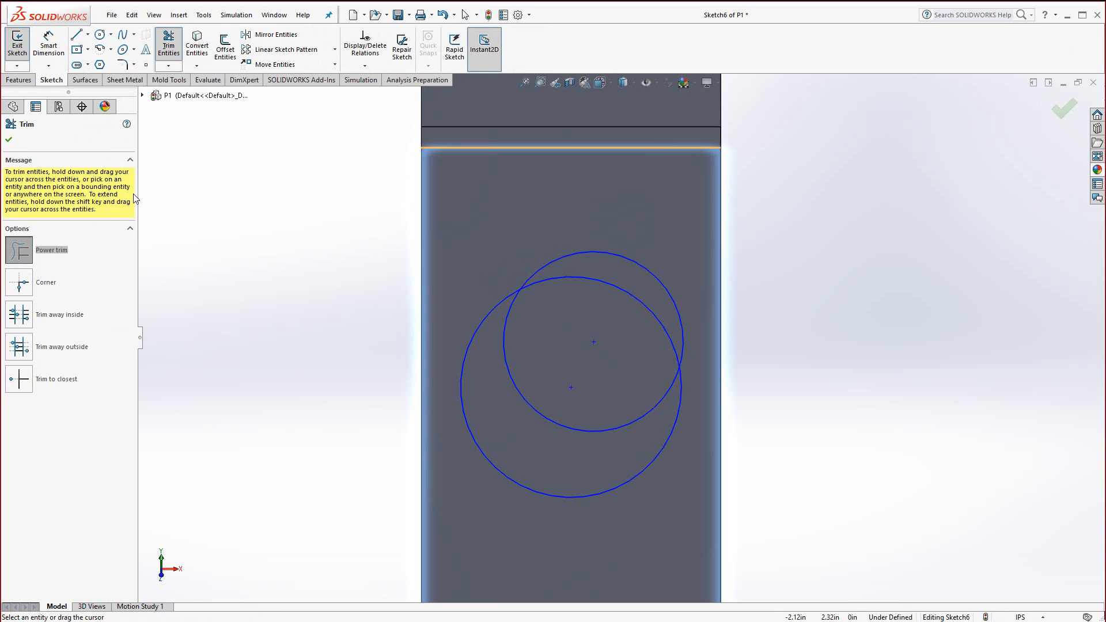
pyautogui.click(24, 383)
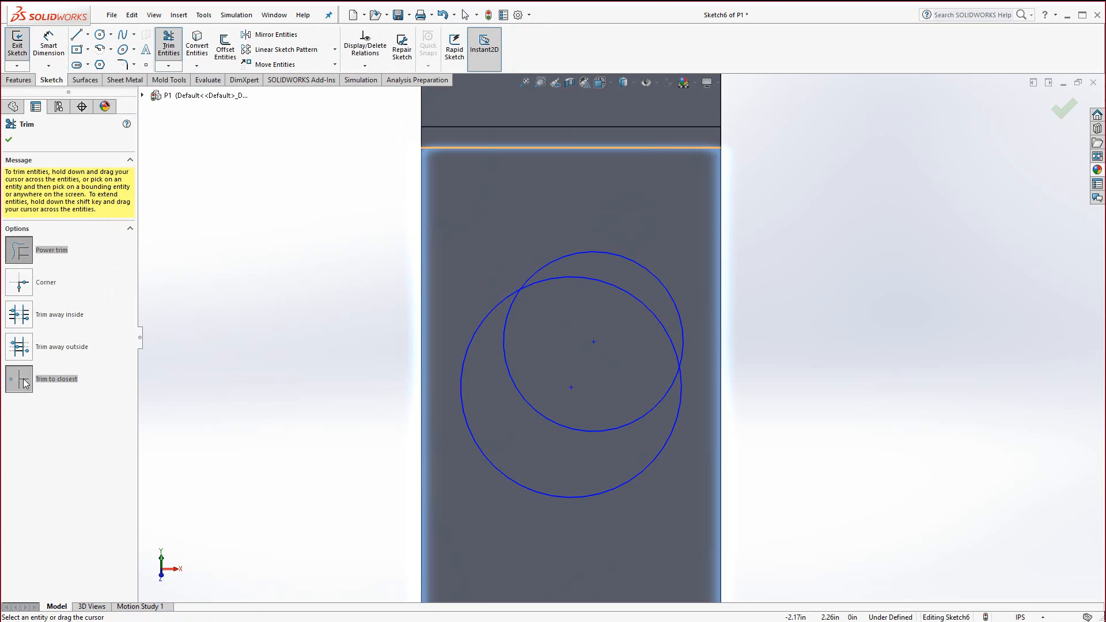
pyautogui.click(509, 363)
pyautogui.click(620, 294)
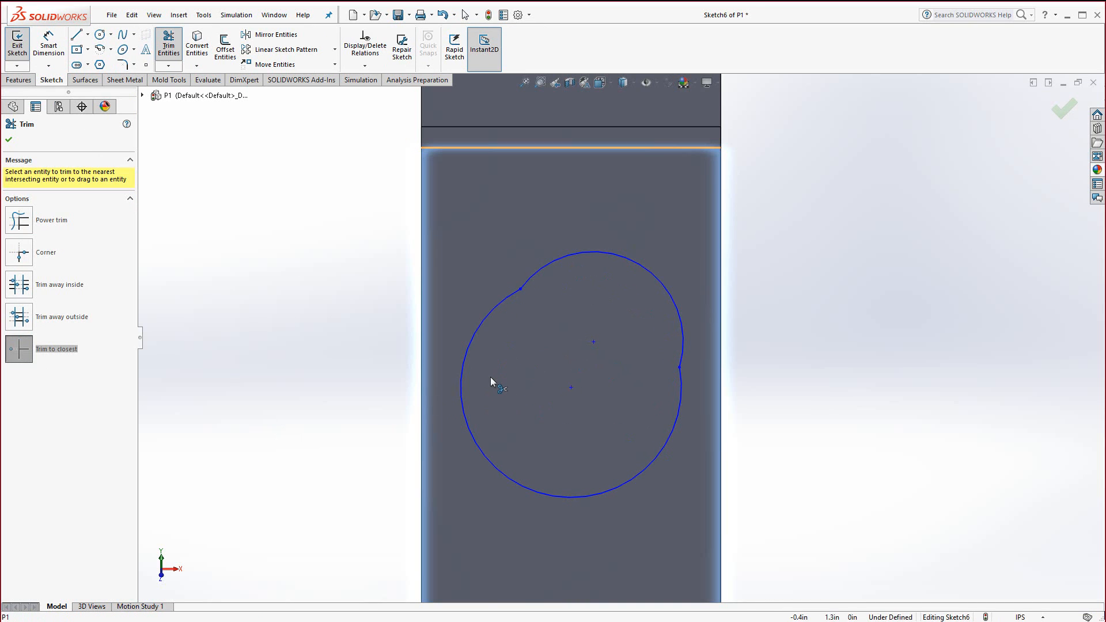
# Draw two connected lines forming a V-shaped notch into the outline's left side and trim away the arc between their ends
pyautogui.click(77, 36)
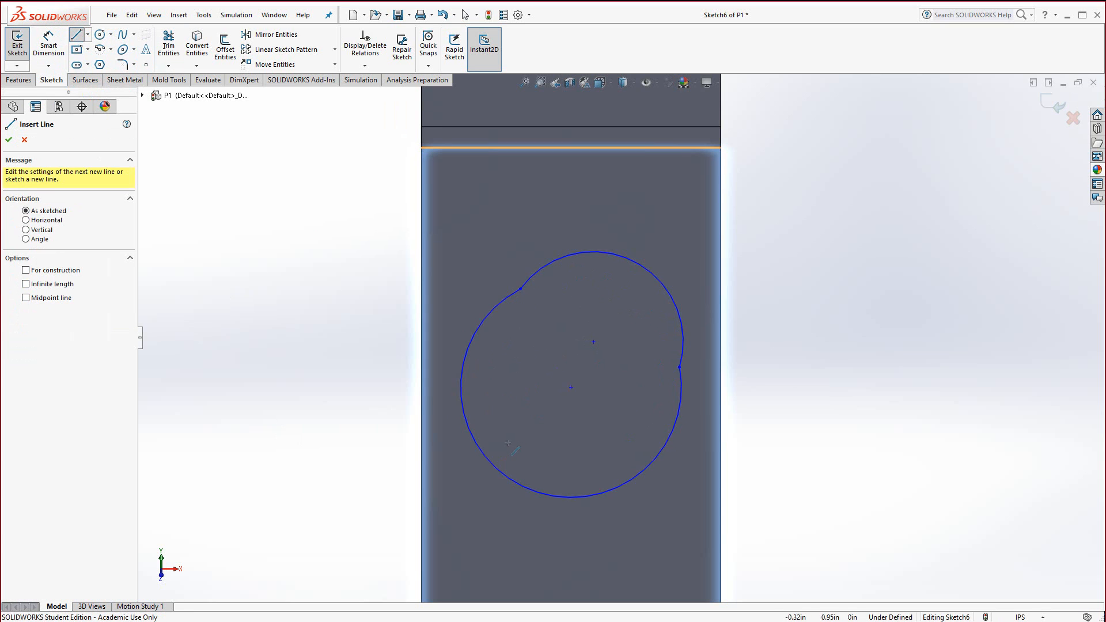
pyautogui.click(504, 301)
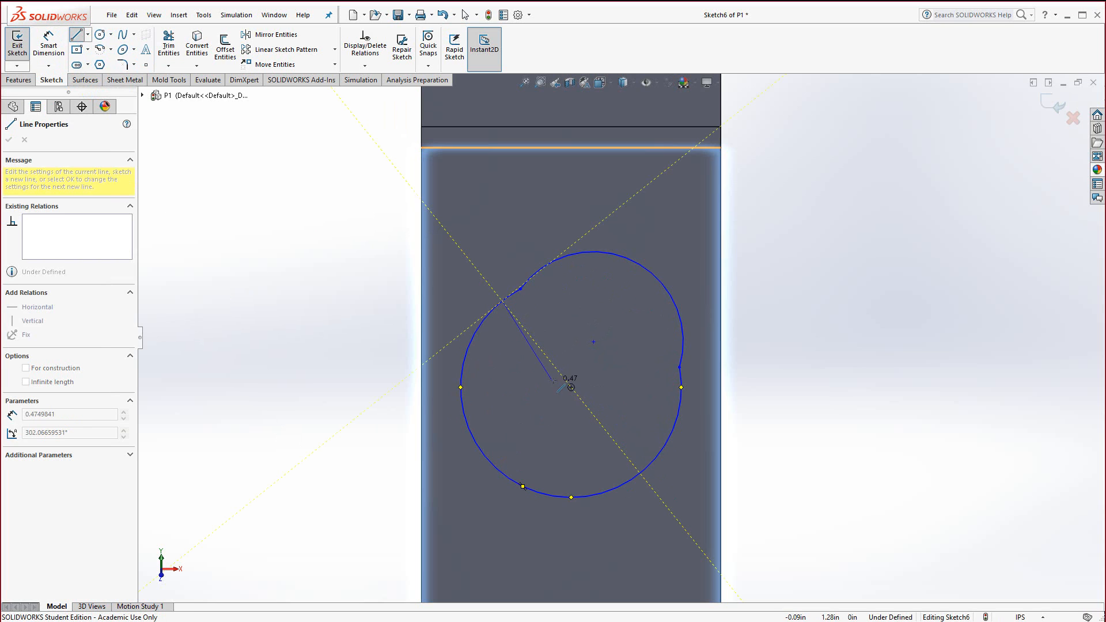
pyautogui.click(550, 360)
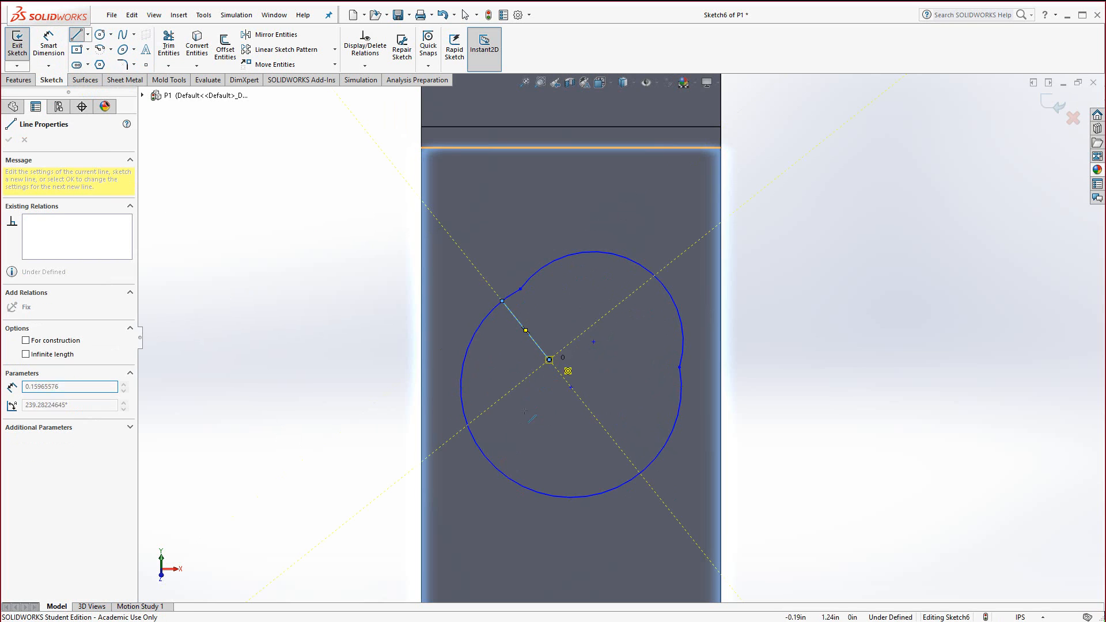
pyautogui.click(492, 465)
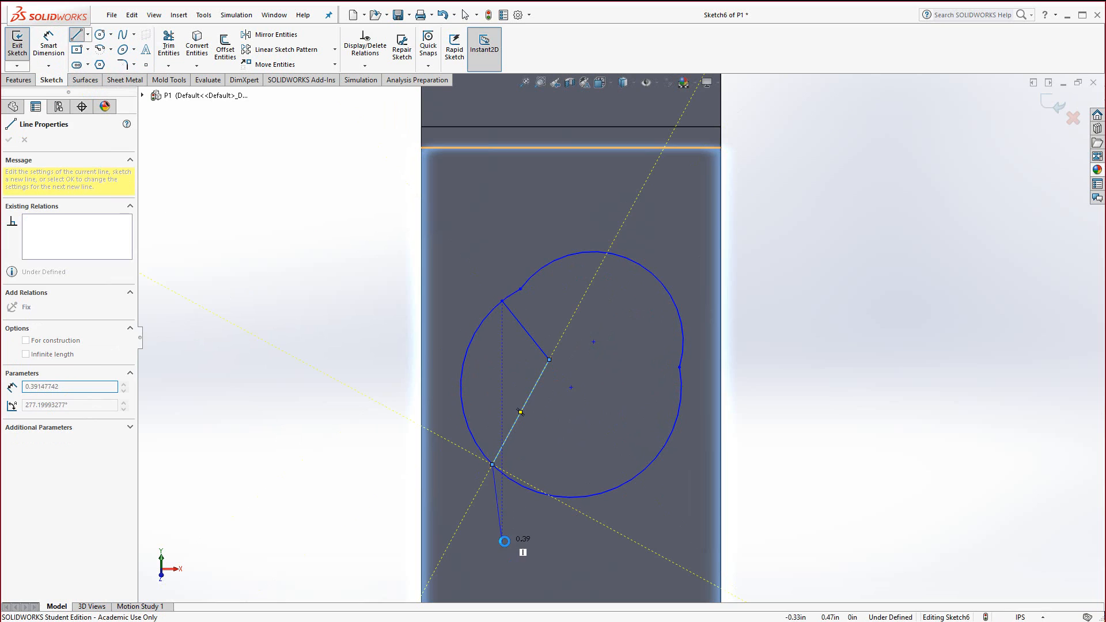
pyautogui.press('Escape')
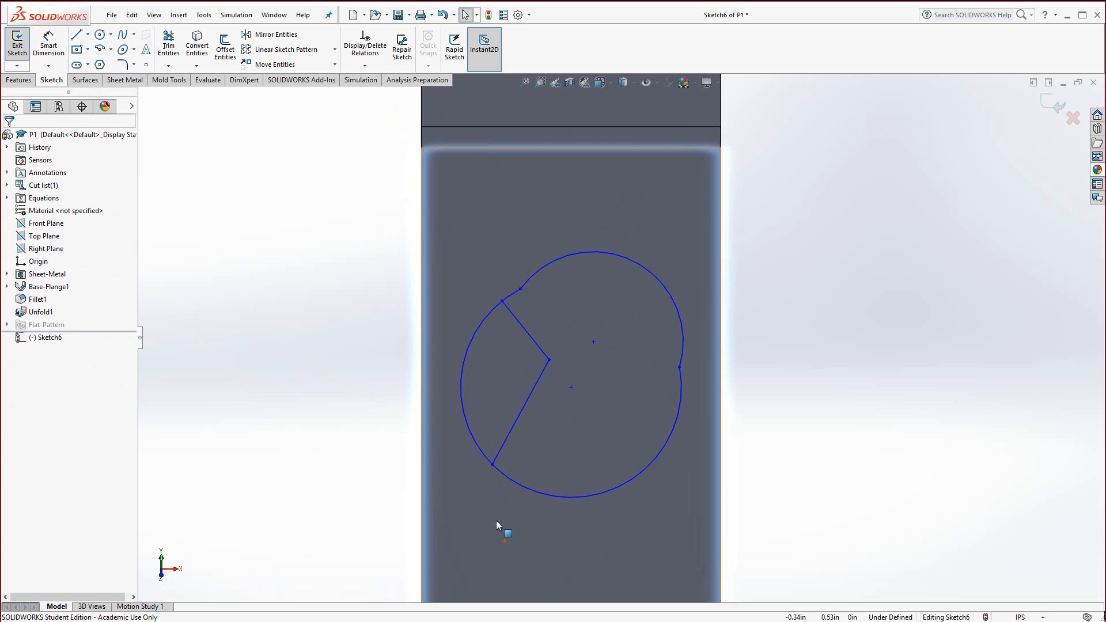
pyautogui.click(179, 43)
pyautogui.click(469, 430)
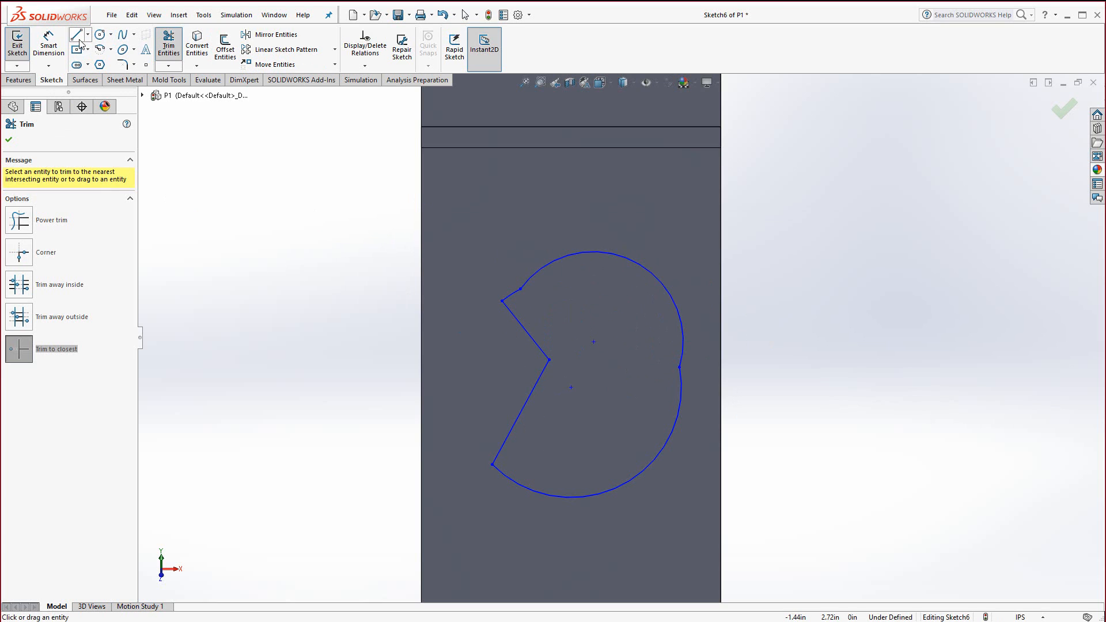
# Sketch a small circle about 0.13 in radius inside the upper part of the notched outline
pyautogui.click(100, 36)
pyautogui.click(587, 316)
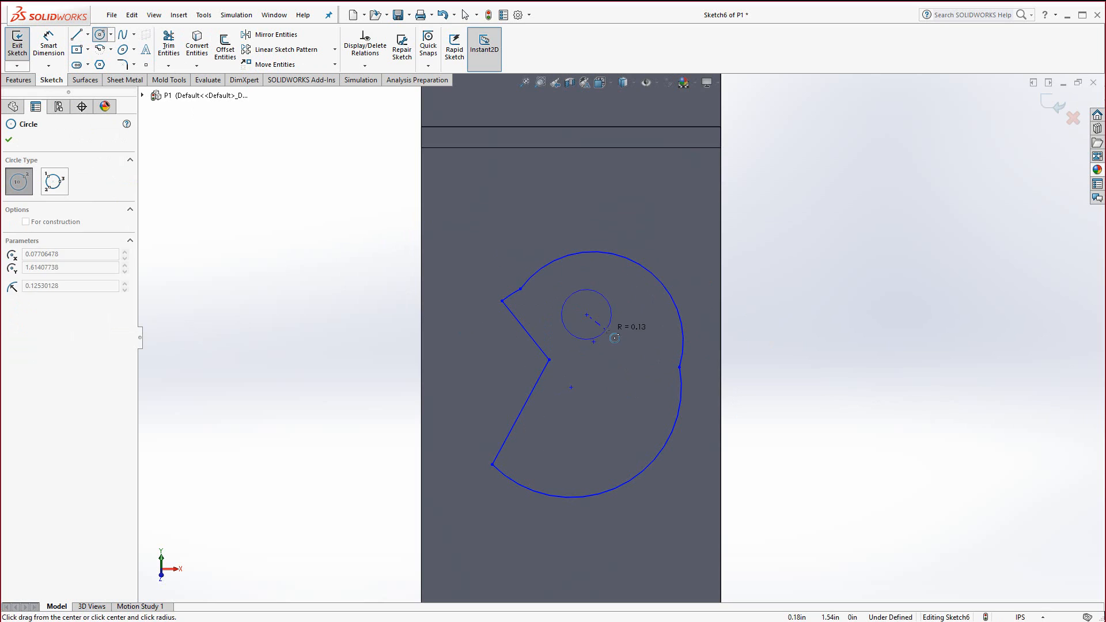
pyautogui.click(607, 329)
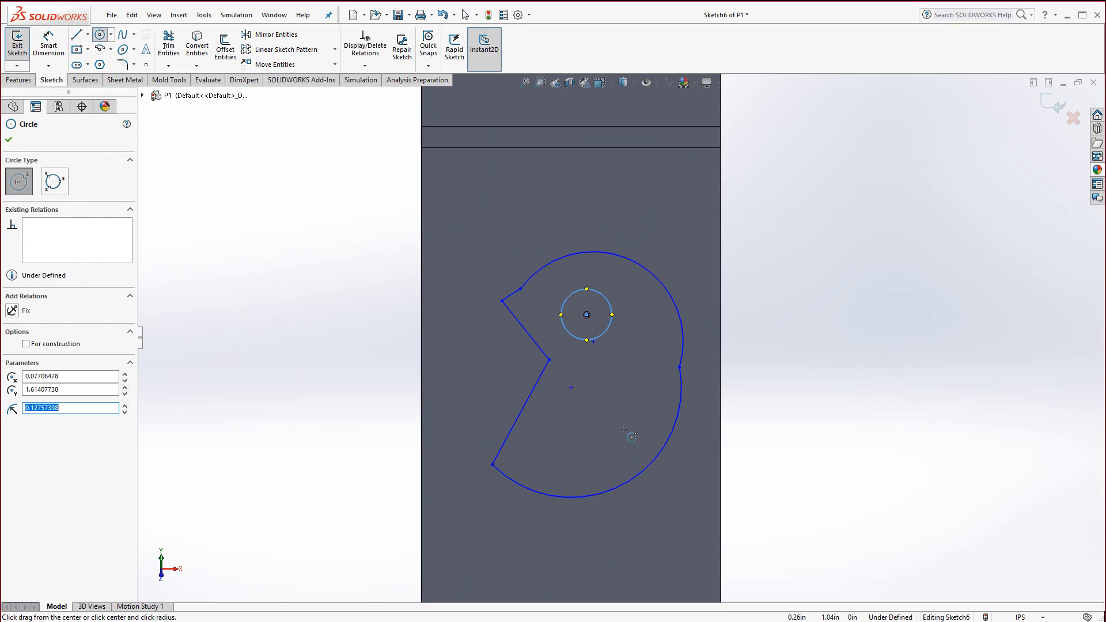
pyautogui.press('Escape')
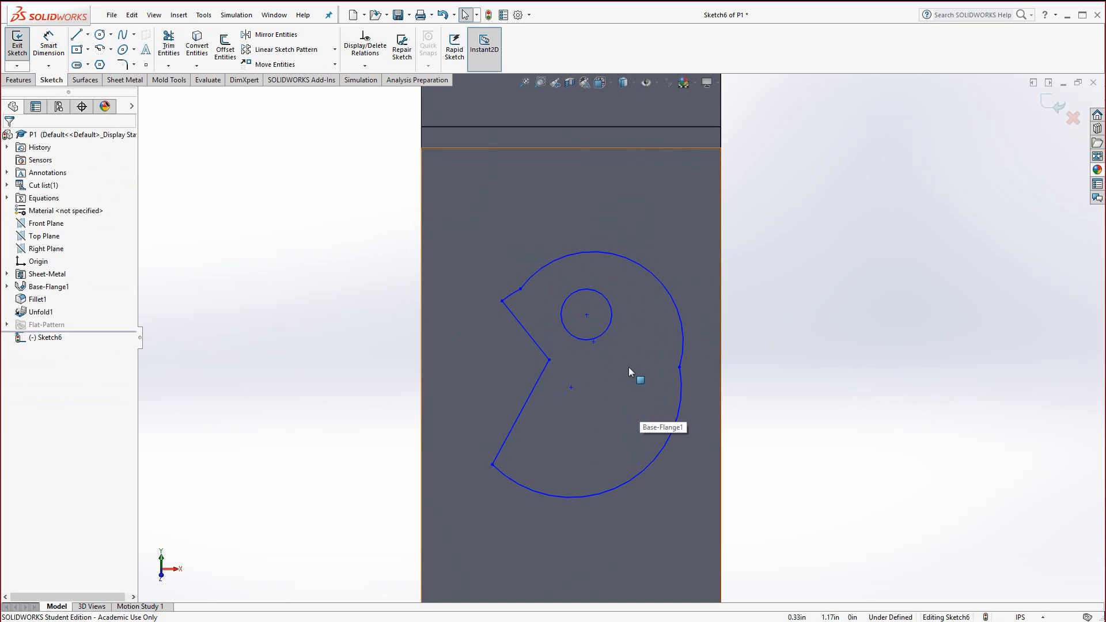
# Draw a narrow, slightly slanted parallelogram about 0.08 in wide from just above the outline down into the small circle
pyautogui.click(88, 66)
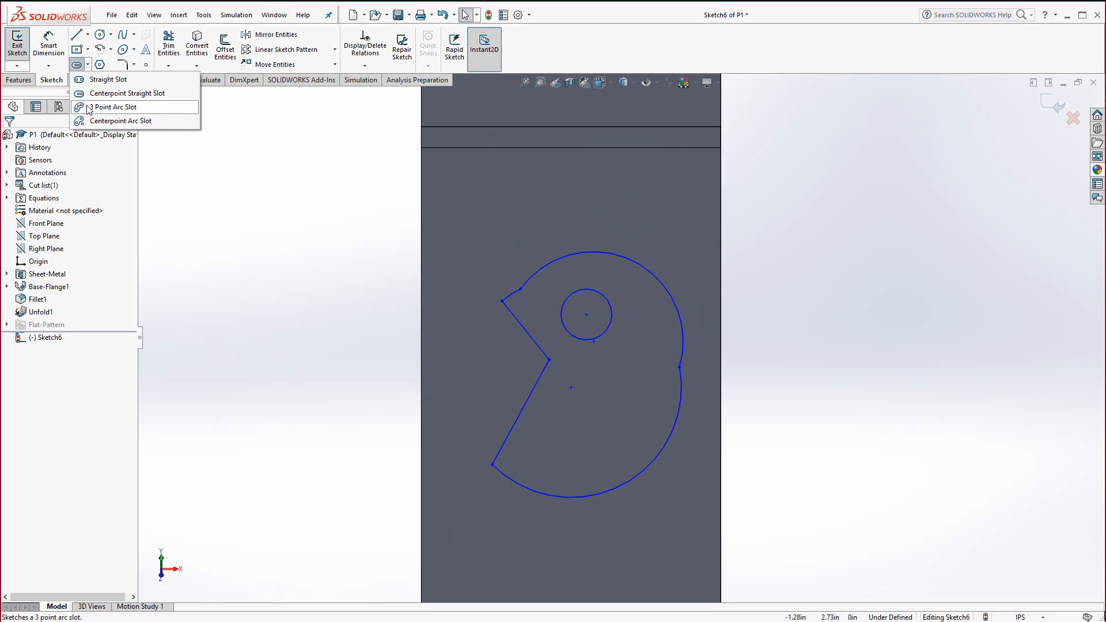
pyautogui.click(88, 52)
pyautogui.click(89, 51)
pyautogui.click(88, 52)
pyautogui.click(88, 51)
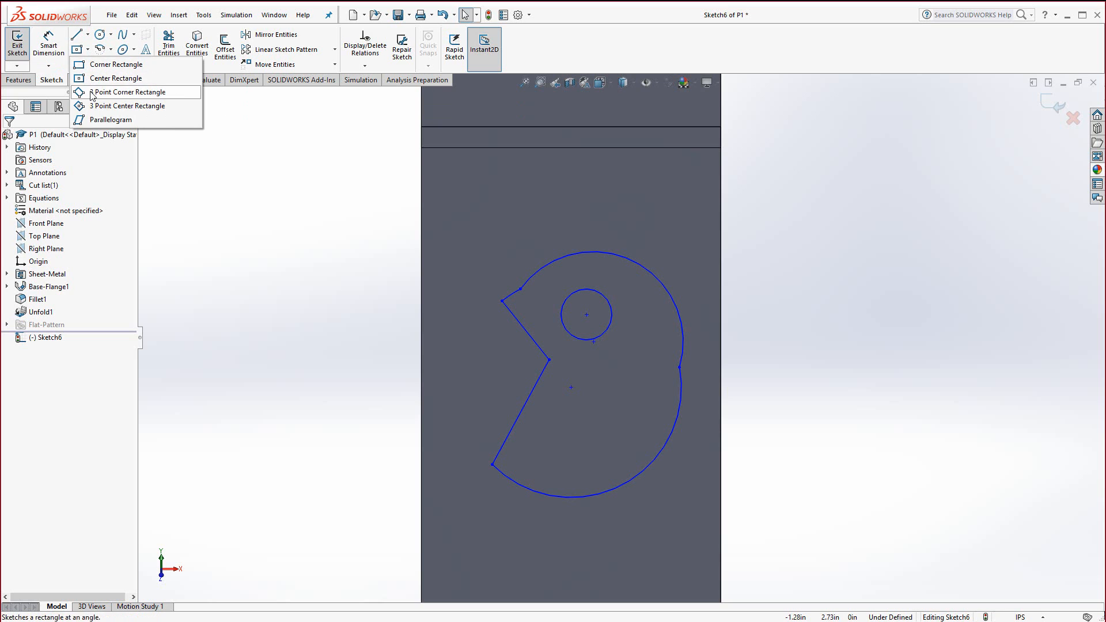
pyautogui.click(110, 120)
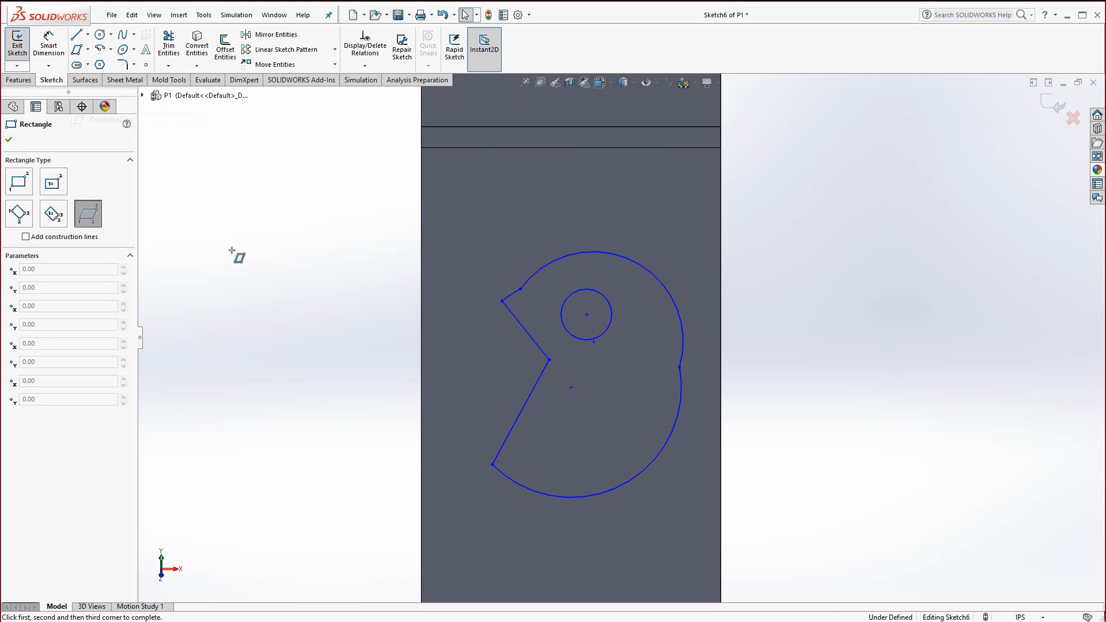
pyautogui.click(573, 241)
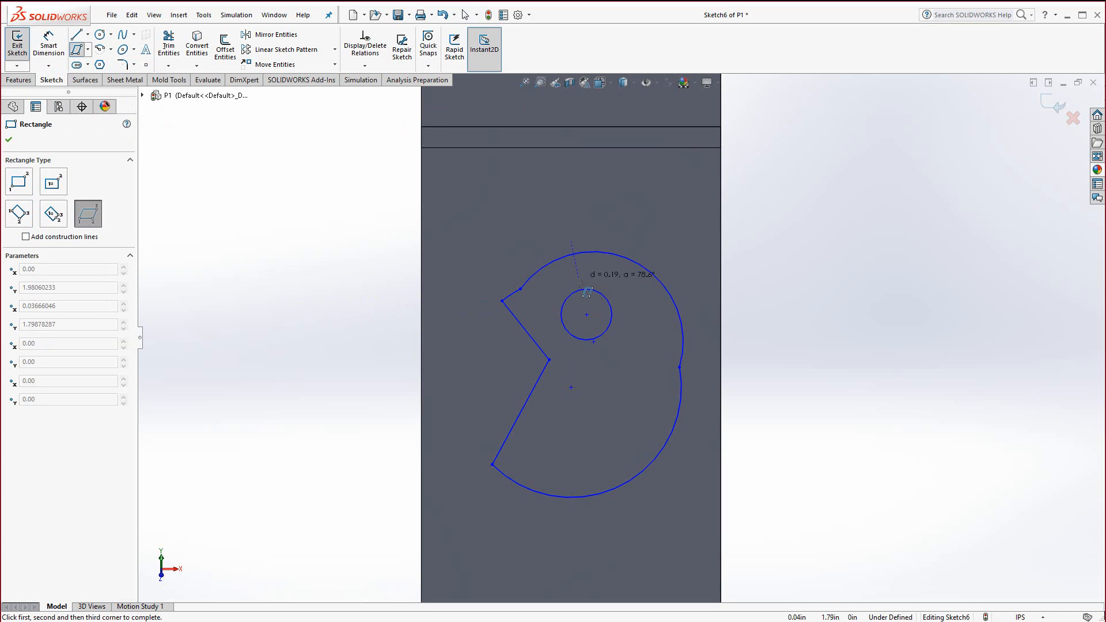
pyautogui.click(578, 304)
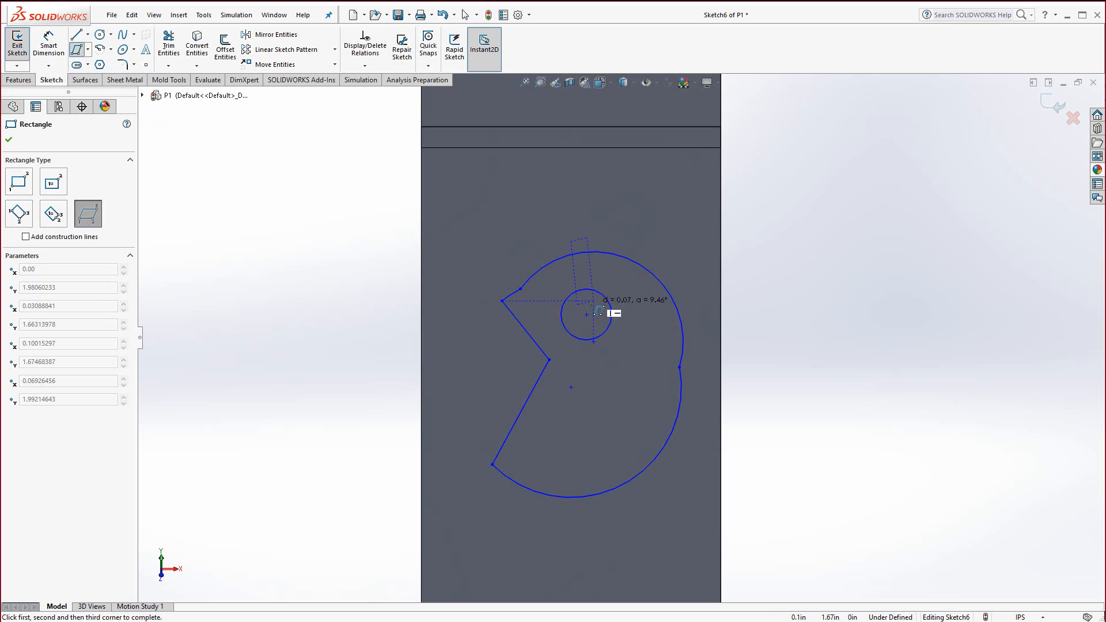
pyautogui.click(594, 302)
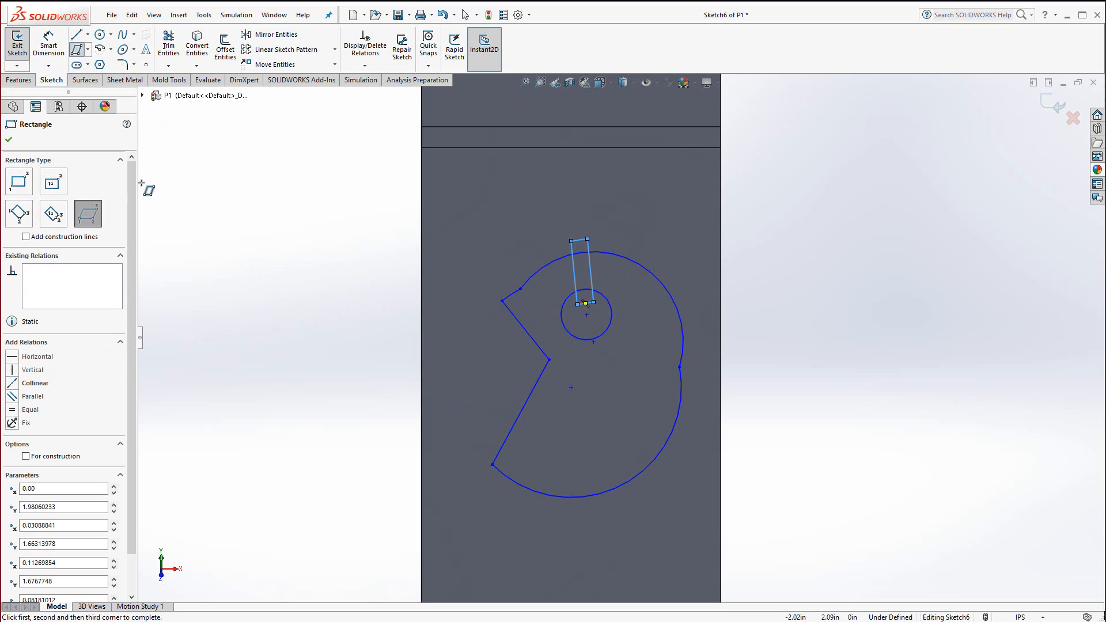
# Trim off the part of the parallelogram projecting above the outline's upper arc and undo the surplus trim
pyautogui.click(169, 47)
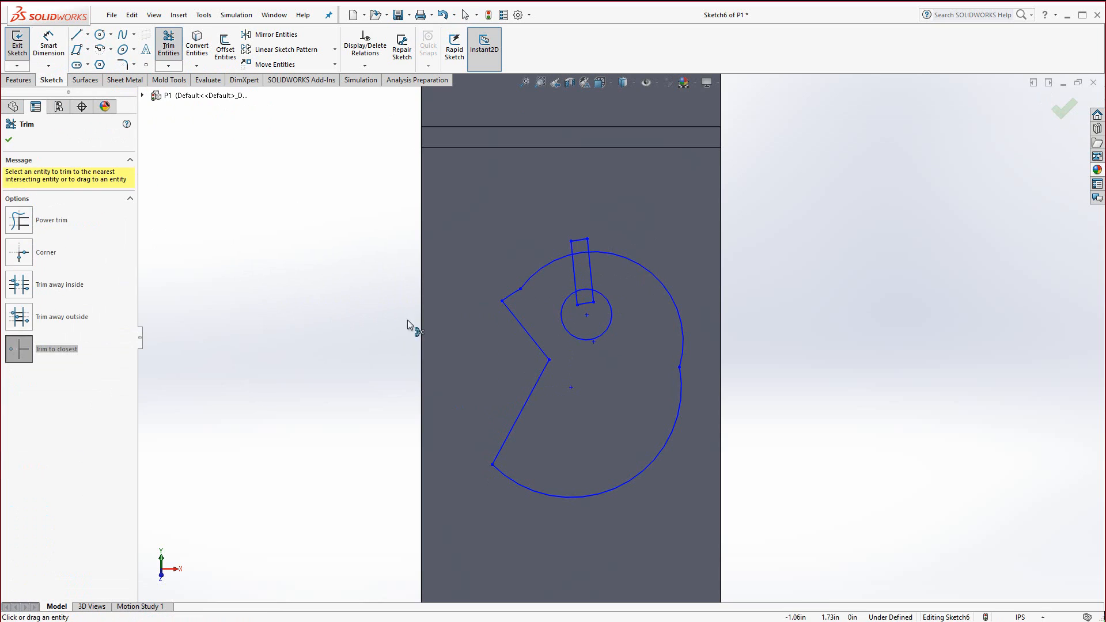
pyautogui.click(575, 249)
pyautogui.click(585, 243)
pyautogui.click(443, 15)
# Trim the parallelogram's lines inside the small circle and the circle and outline arcs between its sides, opening a slot into the circle
pyautogui.scroll(-5, 582, 274)
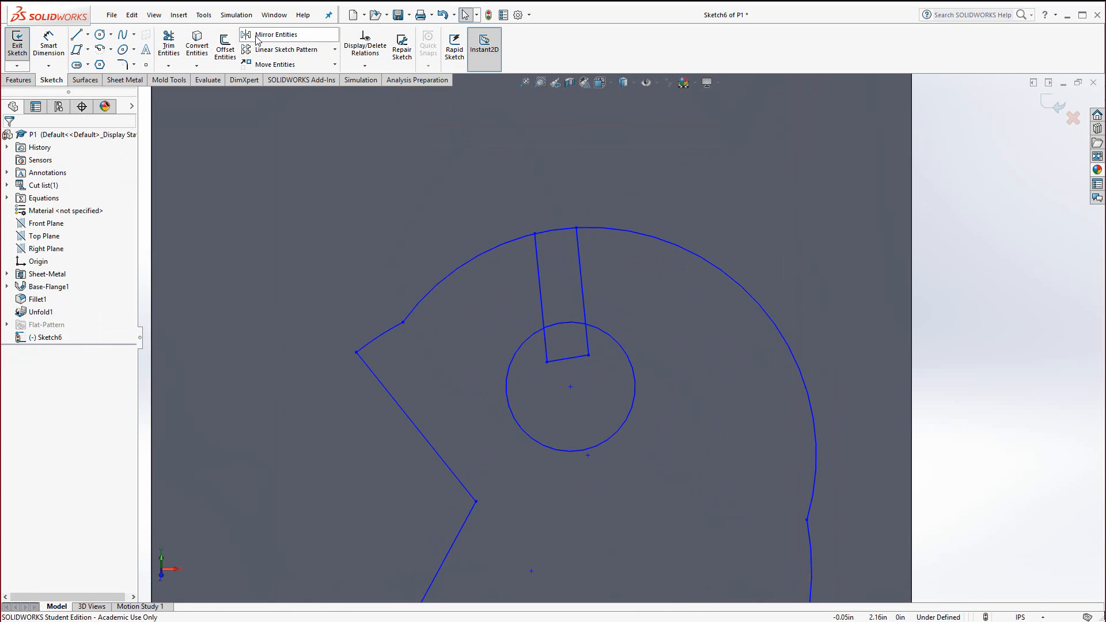
pyautogui.click(169, 46)
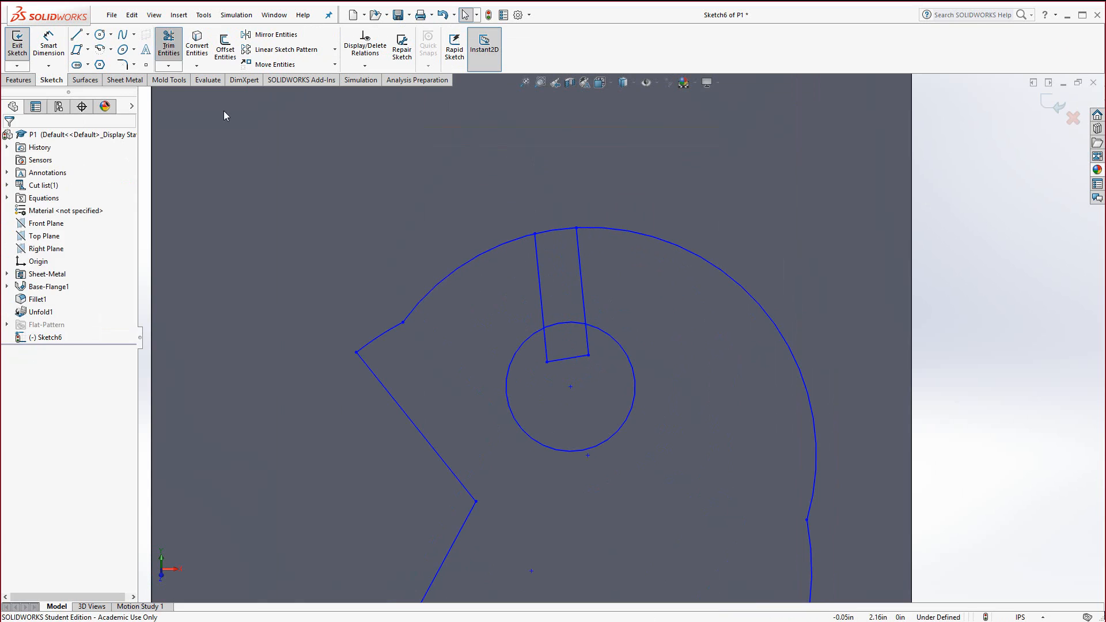
pyautogui.click(574, 358)
pyautogui.click(585, 339)
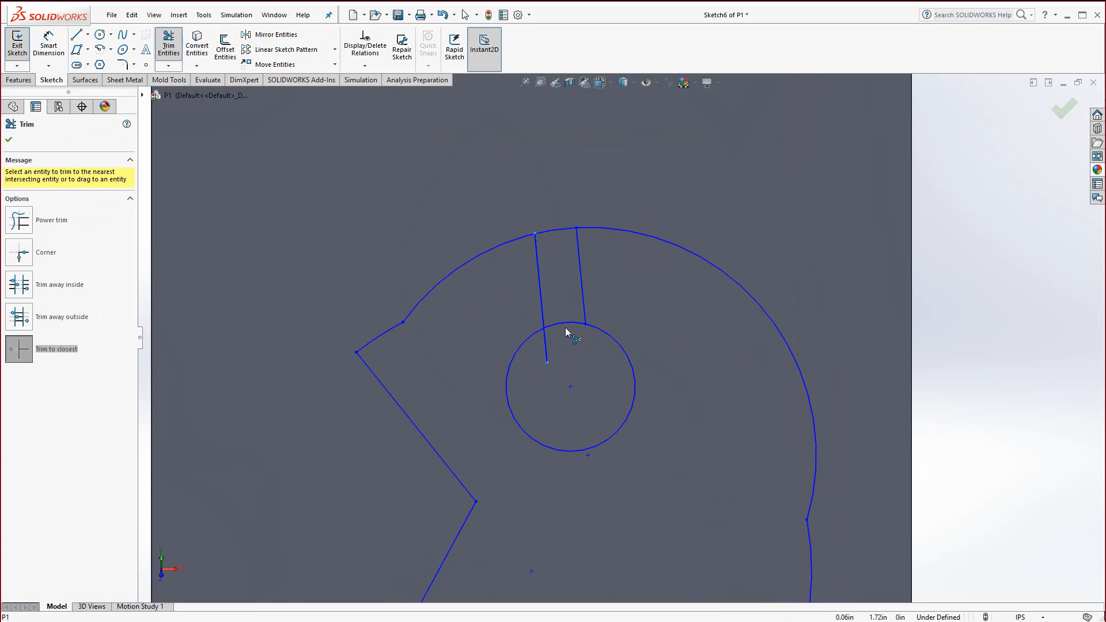
pyautogui.click(565, 326)
pyautogui.click(557, 231)
pyautogui.press('z')
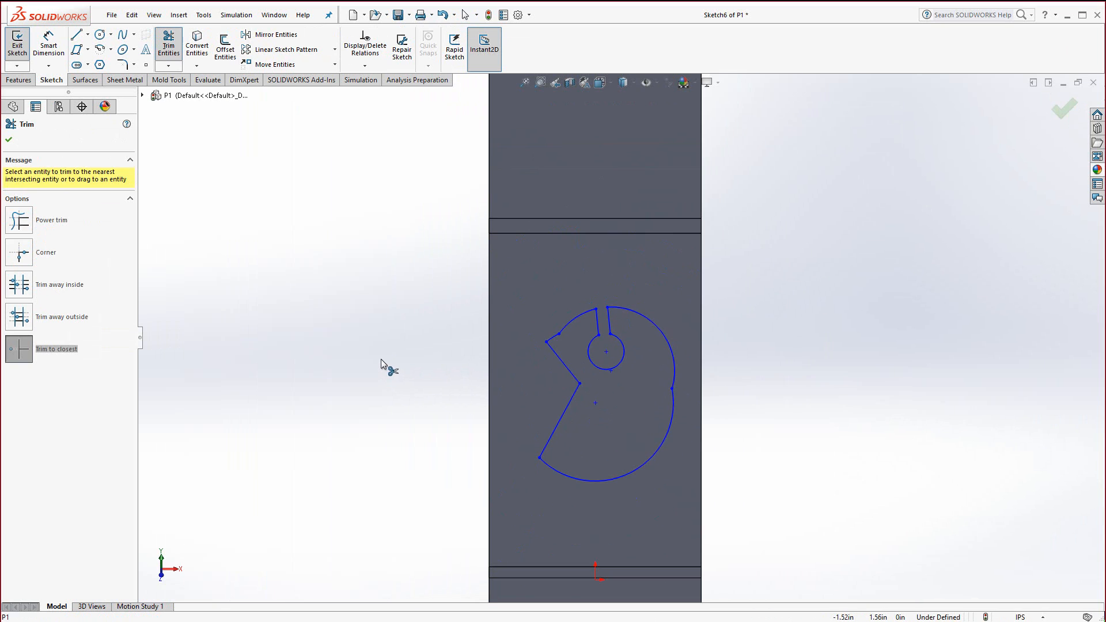
# Cut the trimmed profile through the unfolded part's middle face with an Extruded Cut linked to the sheet thickness, keeping Normal cut on
pyautogui.click(20, 83)
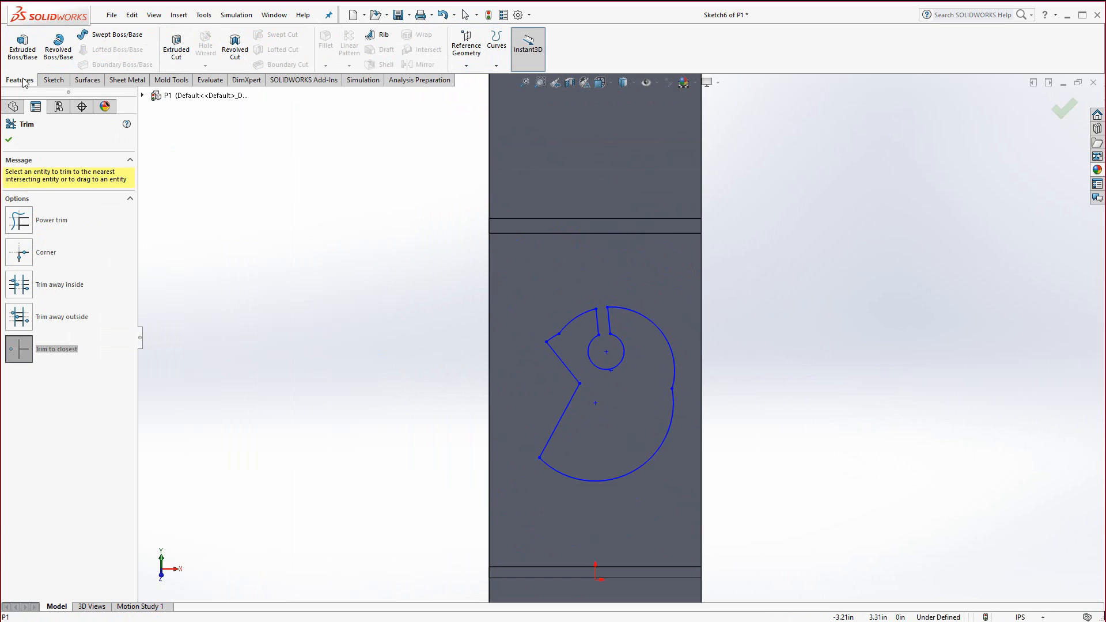
pyautogui.click(176, 58)
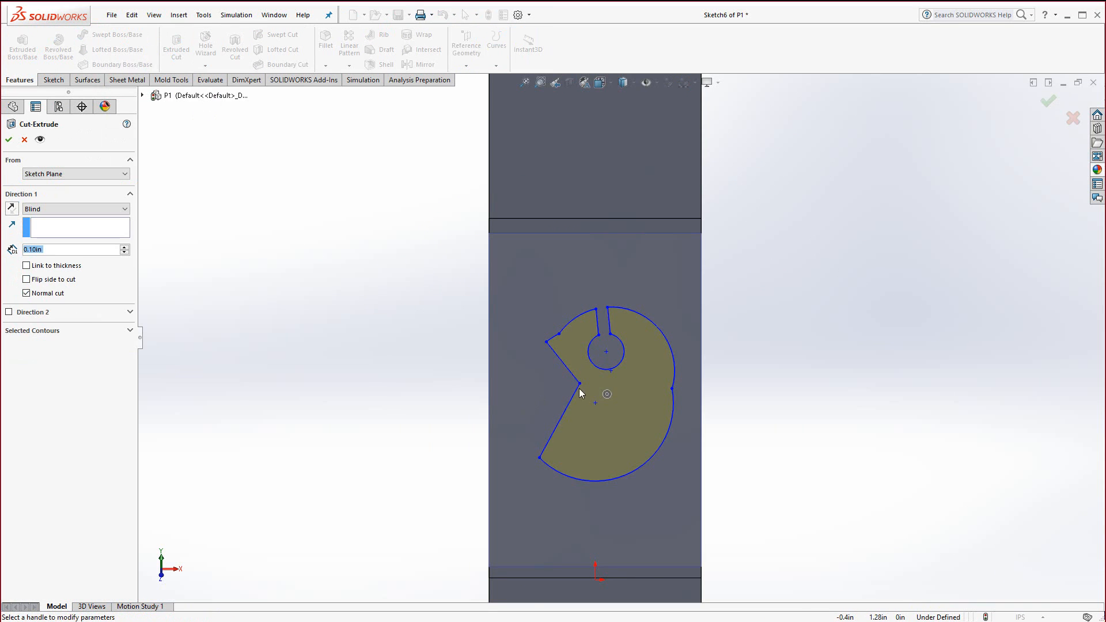
pyautogui.moveTo(582, 392)
pyautogui.mouseDown(button='middle')
pyautogui.moveTo(463, 408)
pyautogui.moveTo(524, 424)
pyautogui.mouseUp(button='middle')
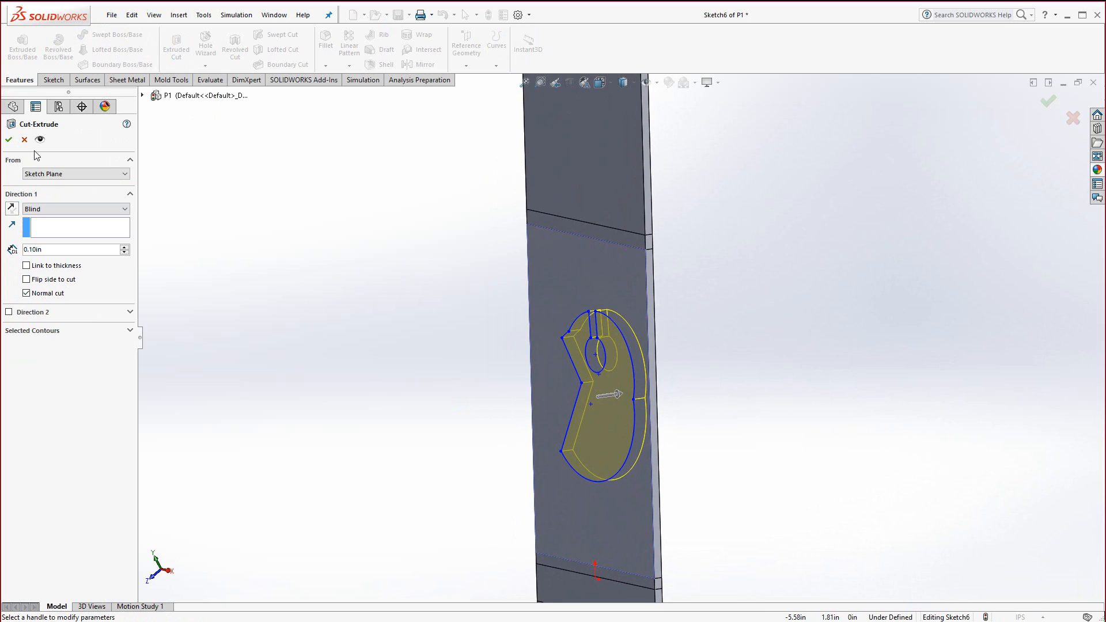
pyautogui.click(27, 266)
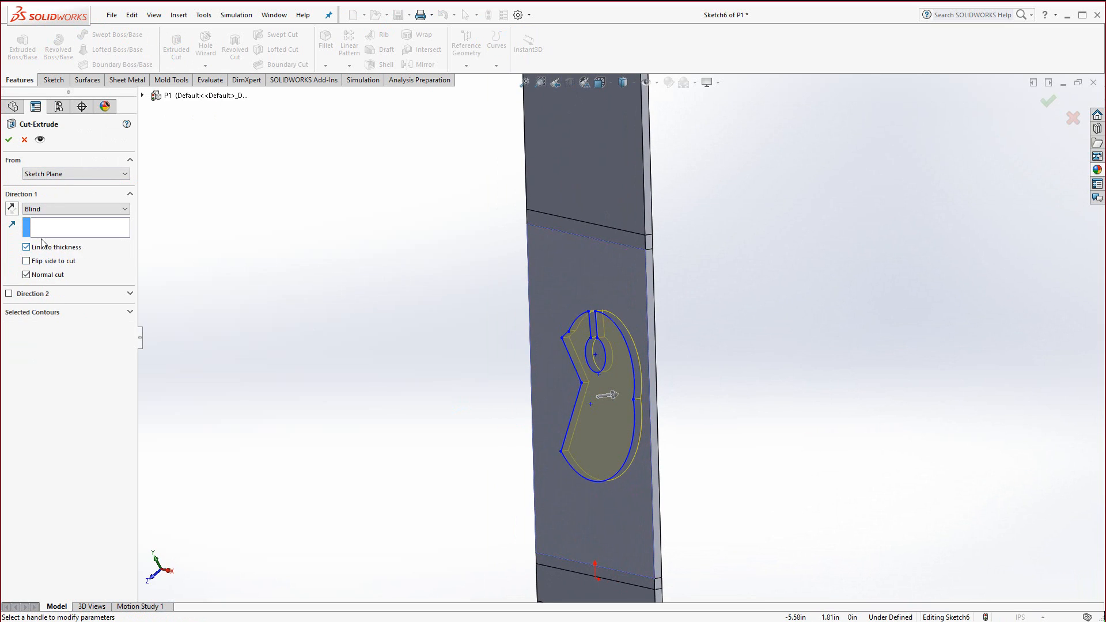
pyautogui.click(9, 139)
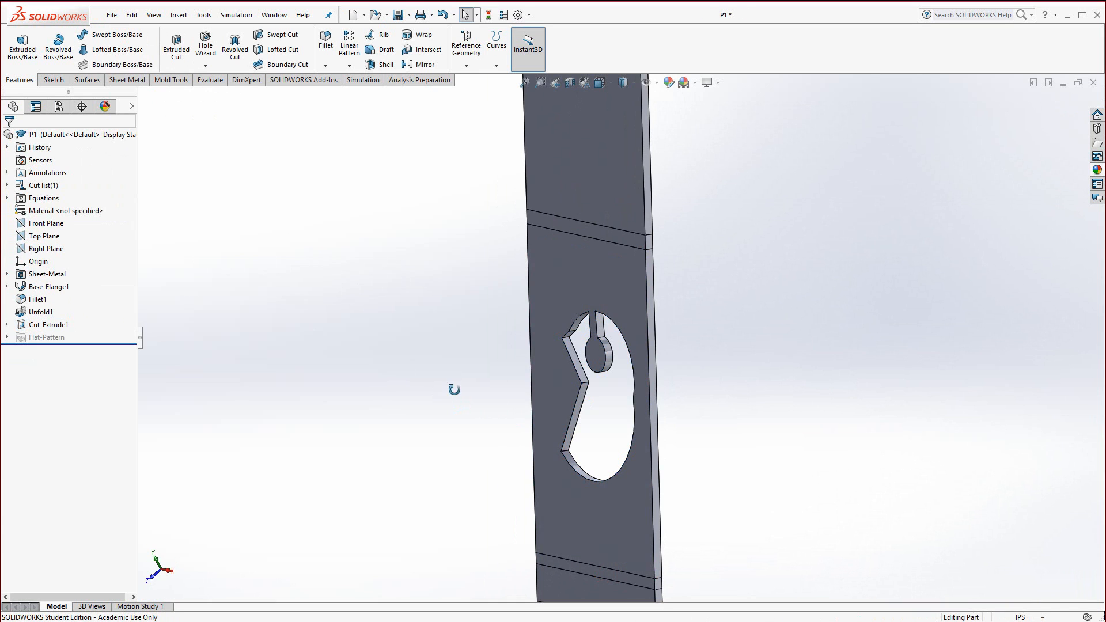
# Fold the flattened part back up along all of its bends, keeping the middle face with the cutout fixed
pyautogui.moveTo(455, 388); pyautogui.dragTo(459, 352, button='middle')
pyautogui.scroll(2, 459, 355)
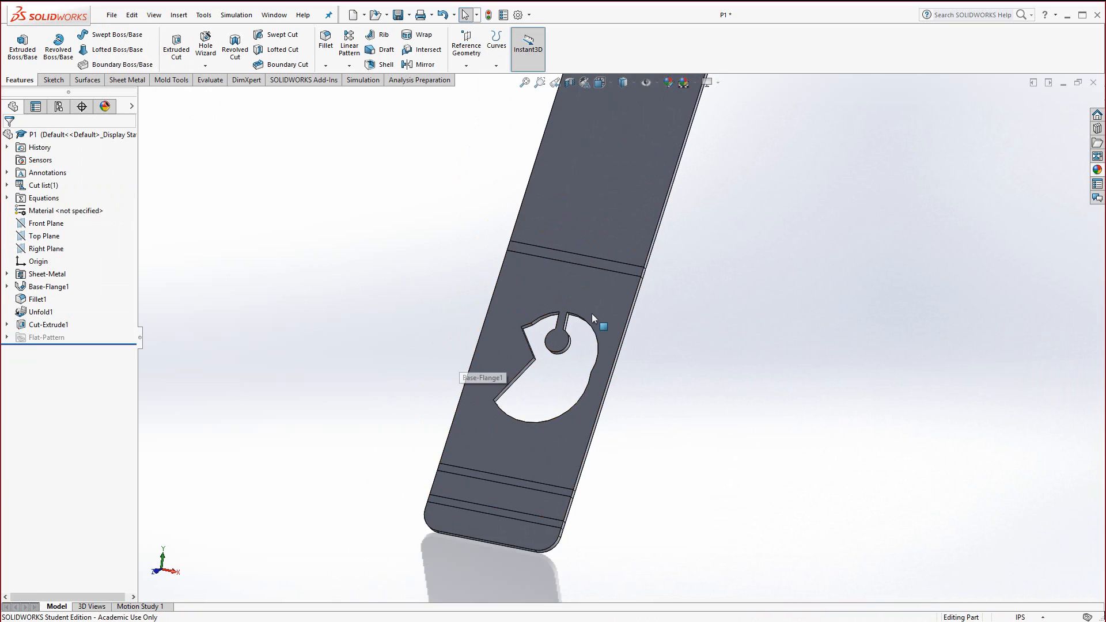
pyautogui.scroll(-2, 592, 315)
pyautogui.scroll(4, 699, 394)
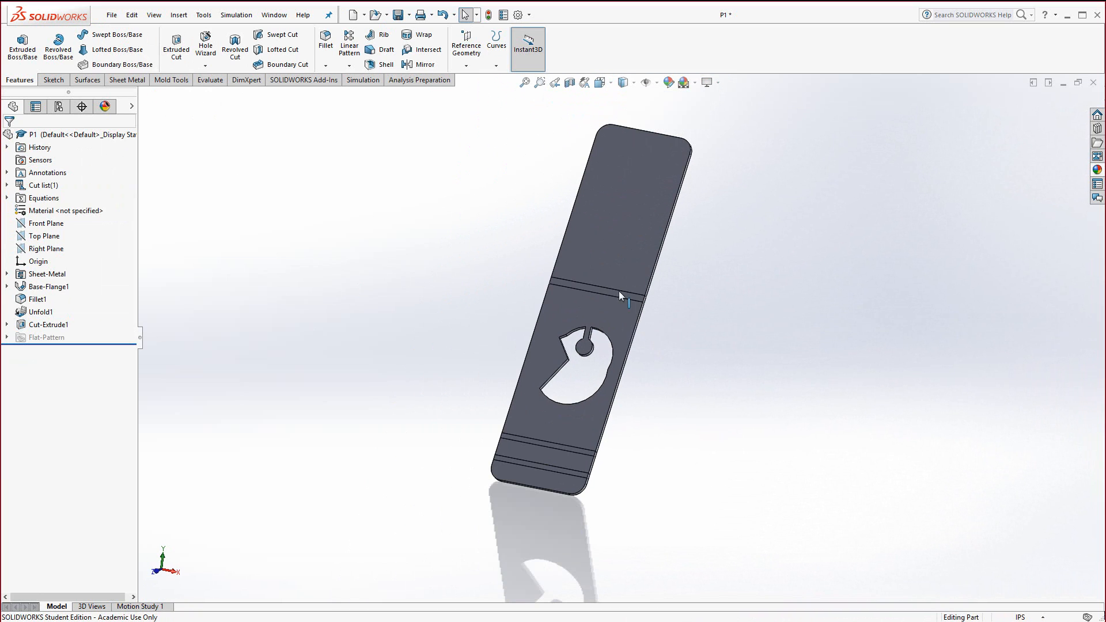
pyautogui.moveTo(619, 292); pyautogui.dragTo(759, 332, button='middle')
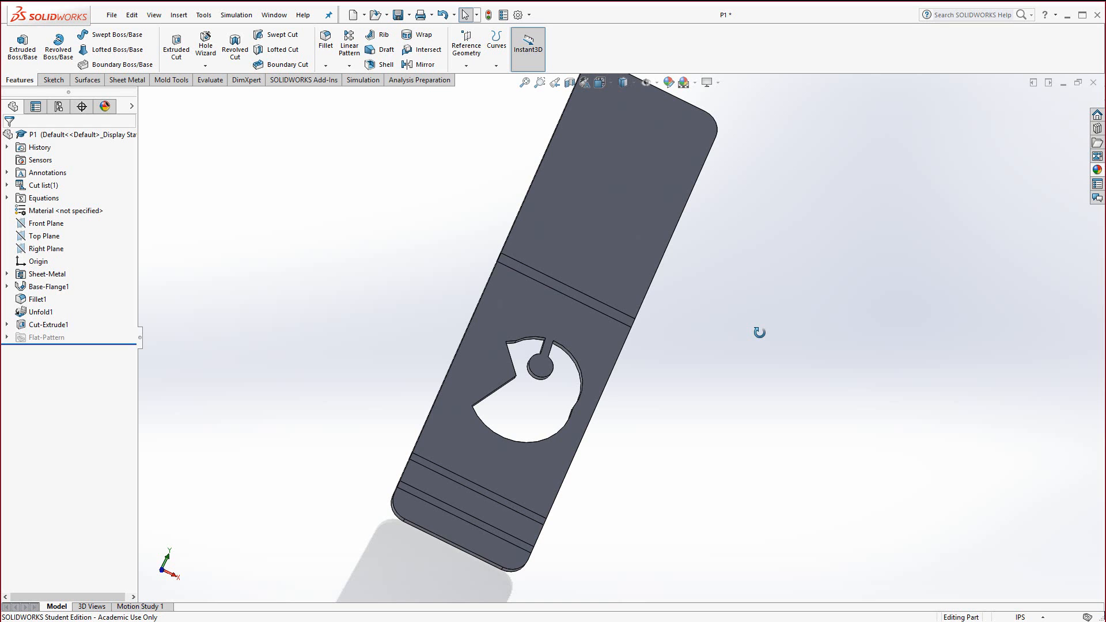
pyautogui.moveTo(697, 380); pyautogui.dragTo(655, 336, button='middle')
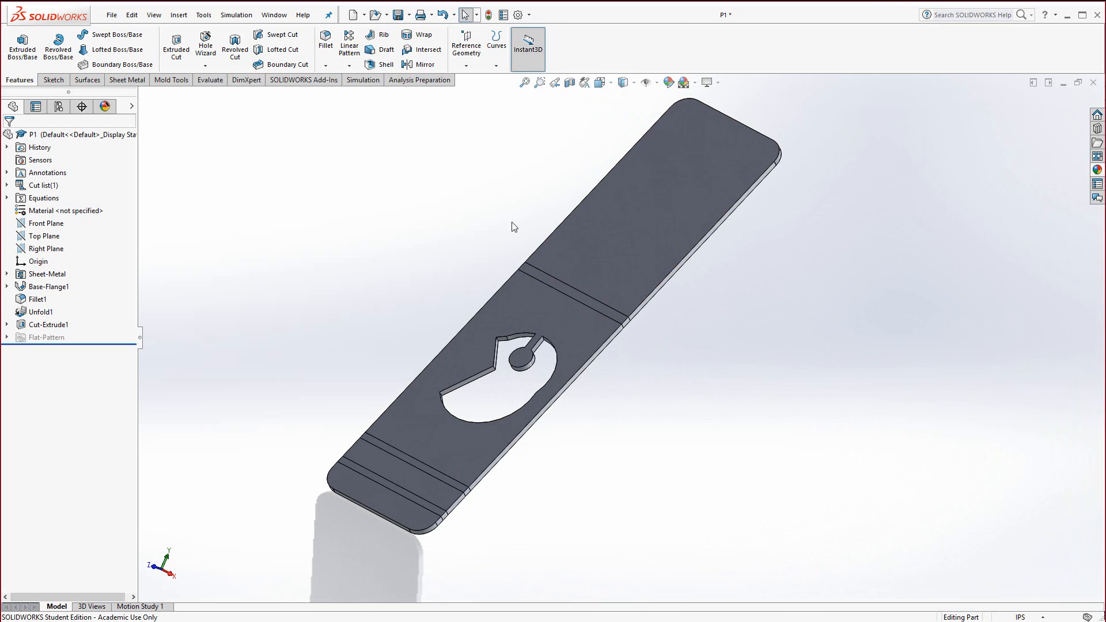
pyautogui.click(115, 82)
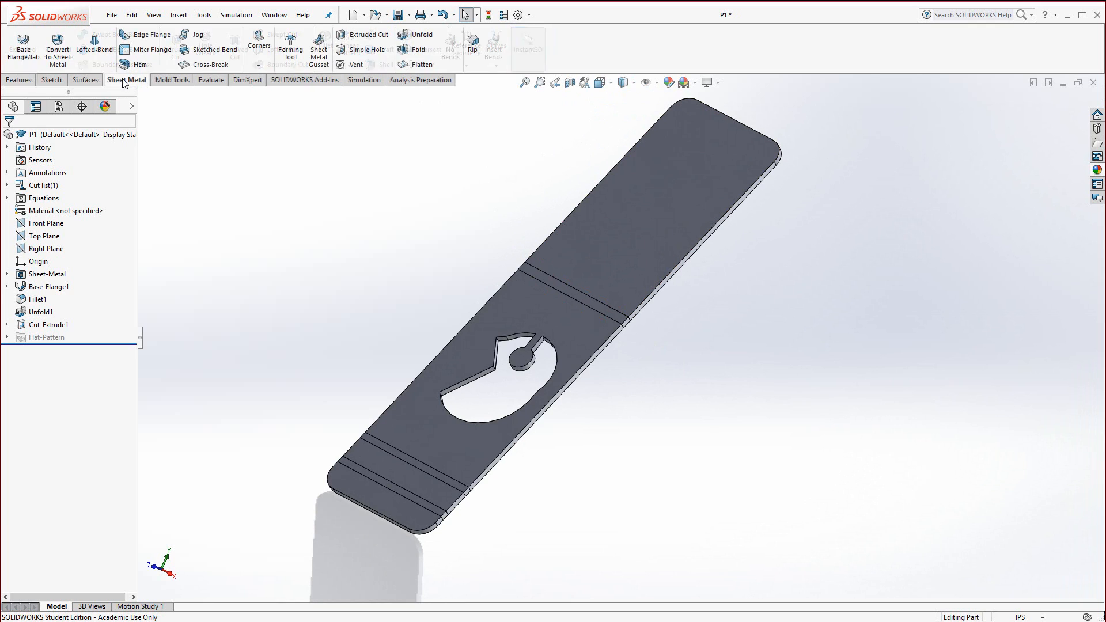
pyautogui.click(411, 51)
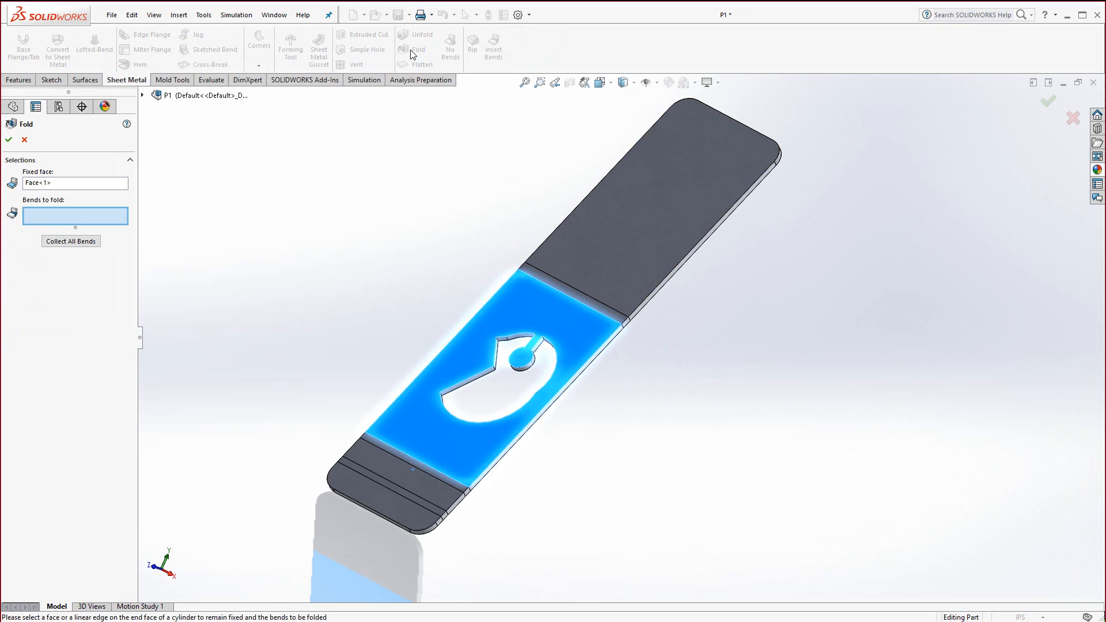
pyautogui.click(70, 241)
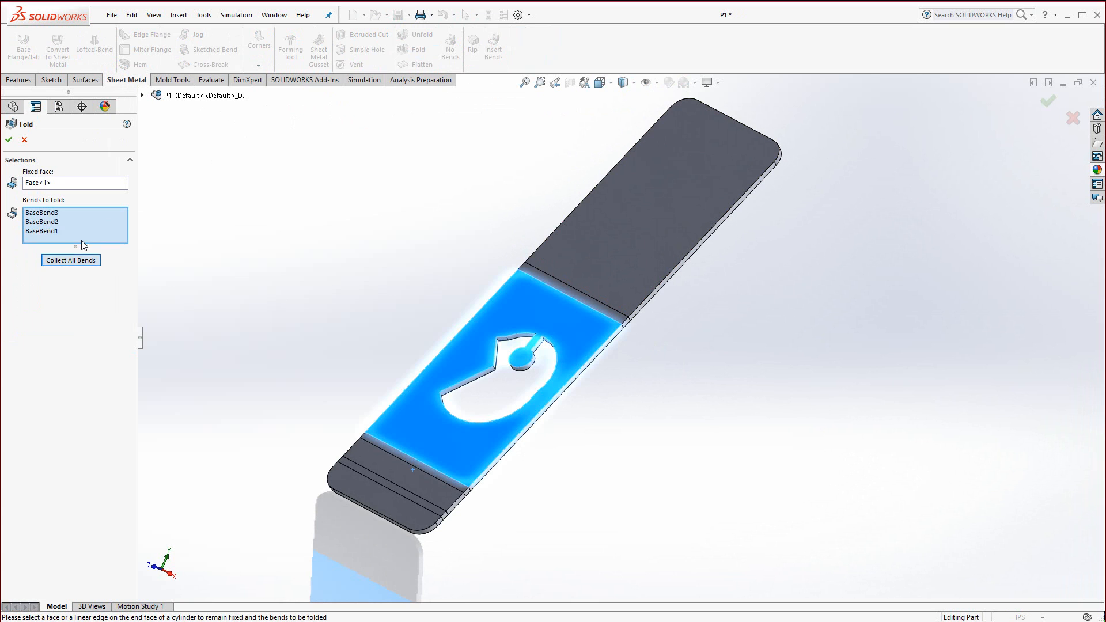
pyautogui.click(8, 139)
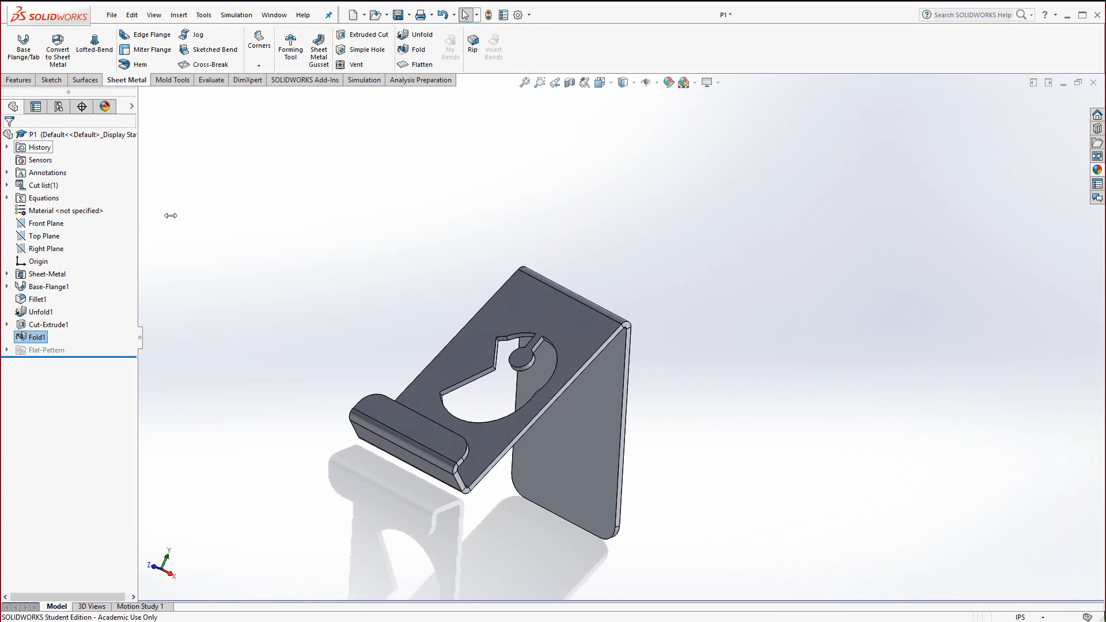
# Open the part's material settings and select 1060 Alloy from the Aluminium Alloys in the SOLIDWORKS Materials library
pyautogui.moveTo(675, 378); pyautogui.dragTo(653, 455, button='middle')
pyautogui.scroll(2, 654, 455)
pyautogui.scroll(-2, 477, 386)
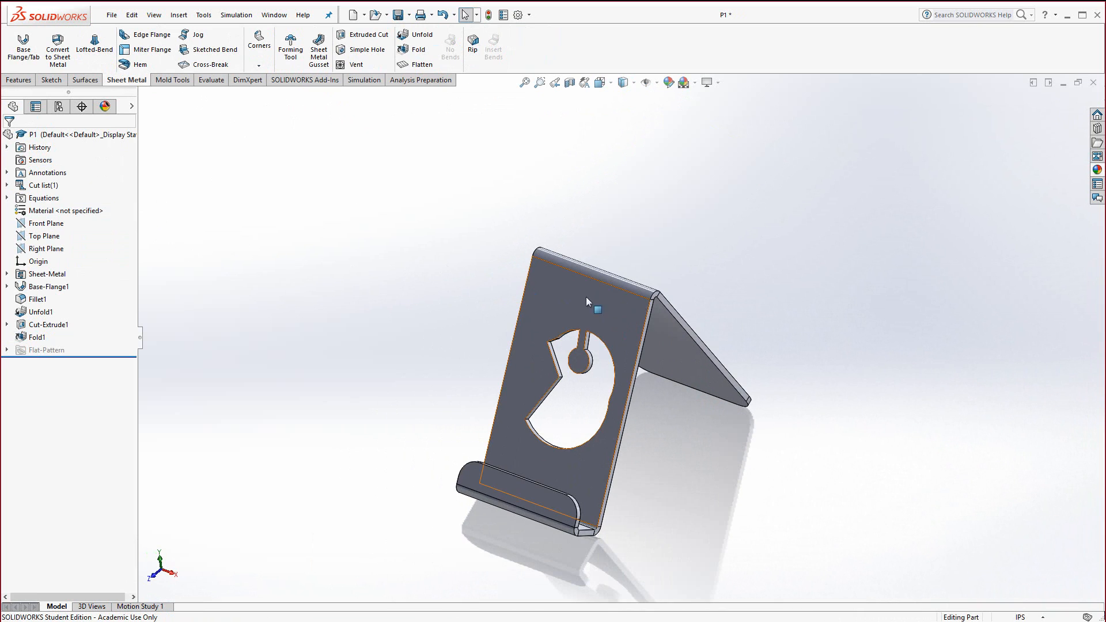
pyautogui.rightClick(34, 216)
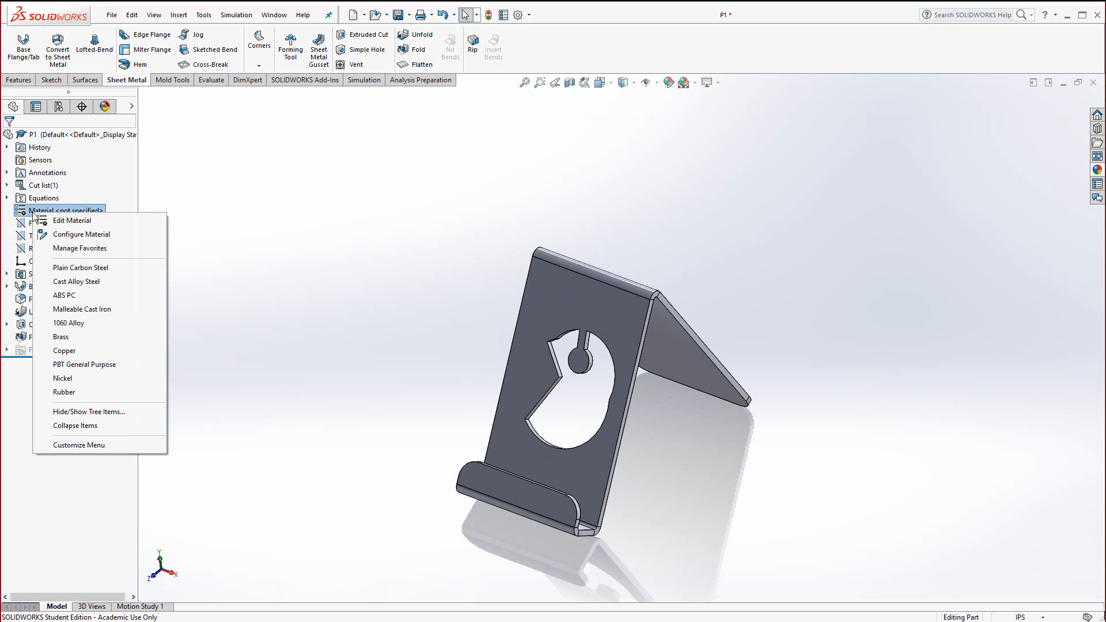
pyautogui.click(67, 221)
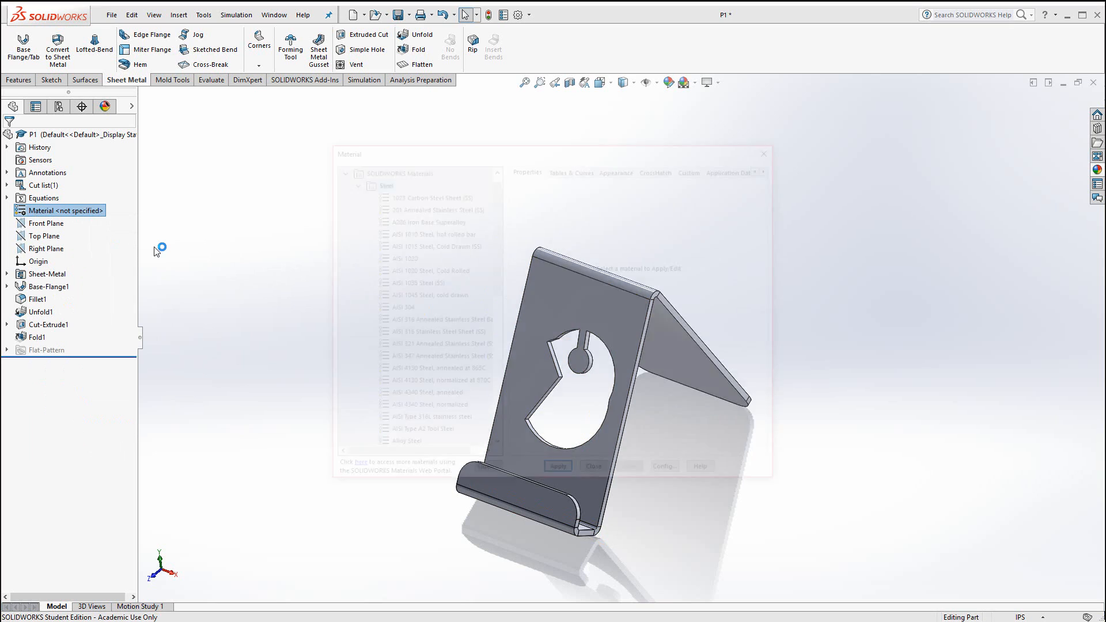
pyautogui.moveTo(497, 264)
pyautogui.mouseDown()
pyautogui.moveTo(497, 294)
pyautogui.moveTo(496, 247)
pyautogui.mouseUp()
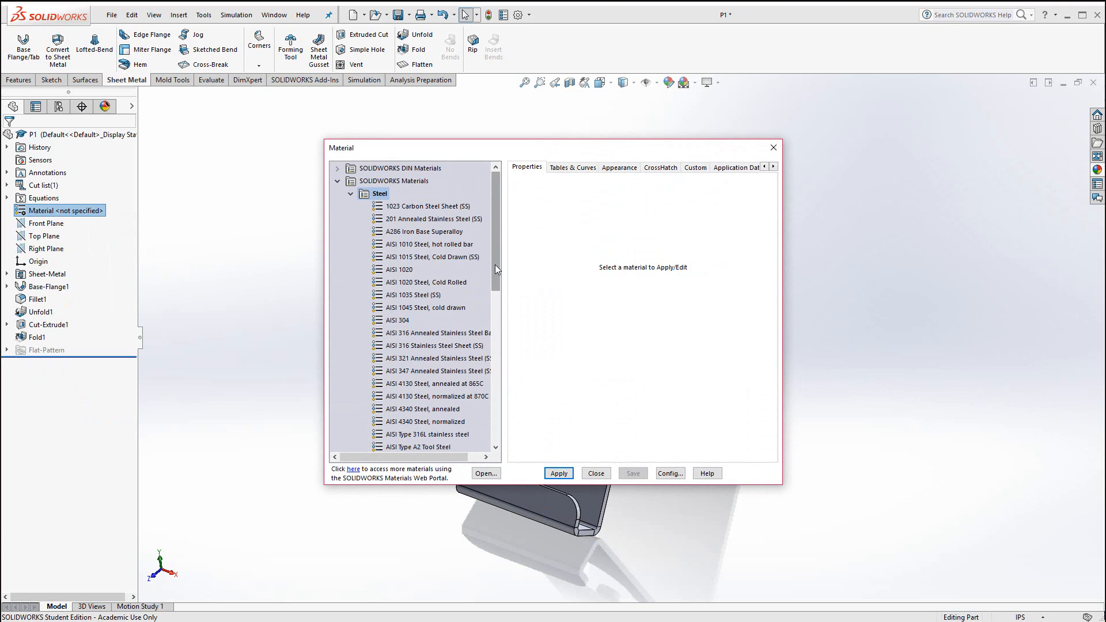
pyautogui.moveTo(496, 264); pyautogui.dragTo(489, 381)
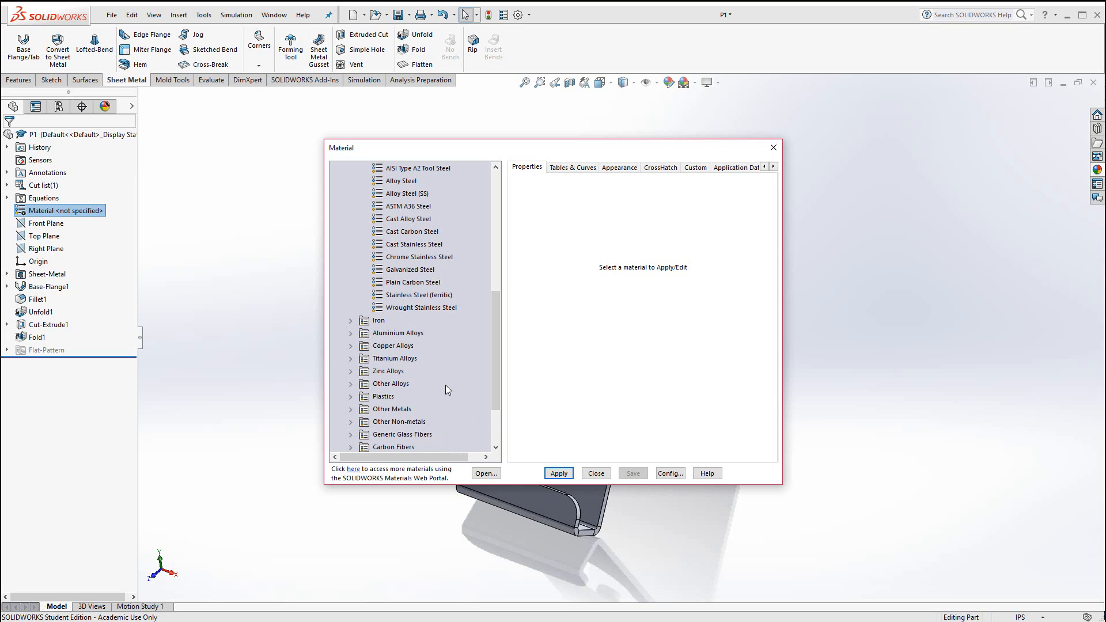
pyautogui.click(352, 334)
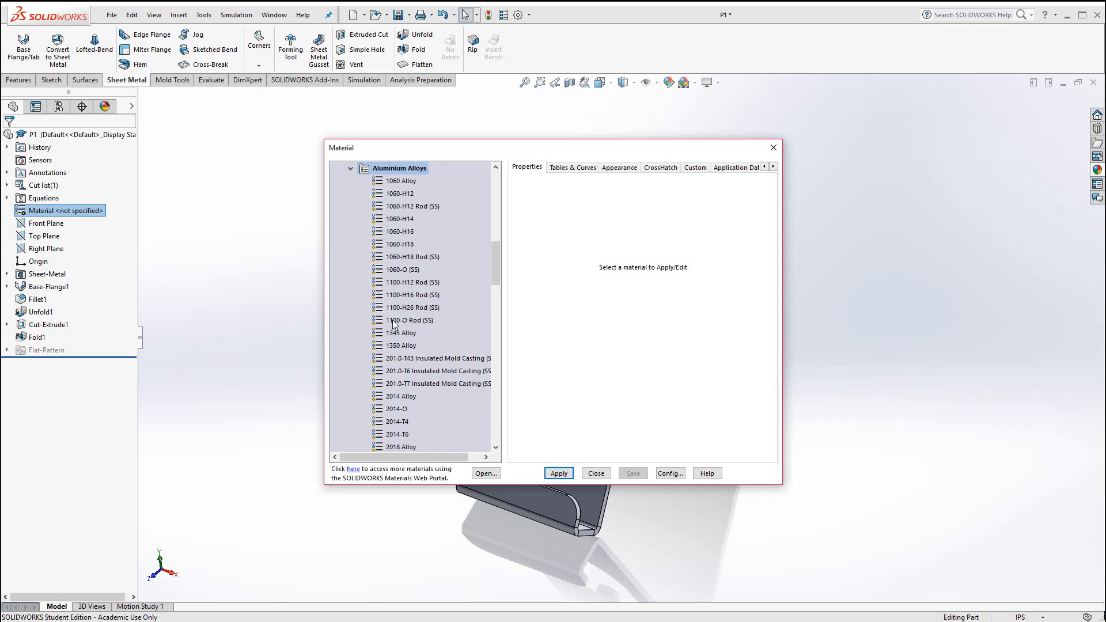
pyautogui.click(405, 183)
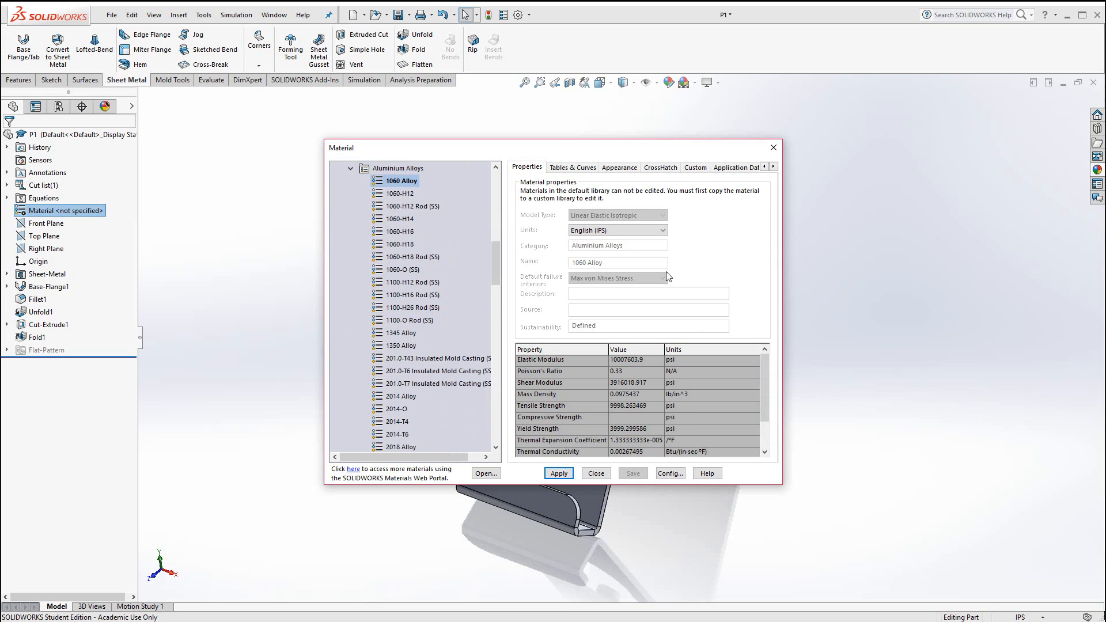
# Switch the 1060 Alloy property units to SI - N/mm^2 (MPa) and apply the material to the part
pyautogui.click(635, 232)
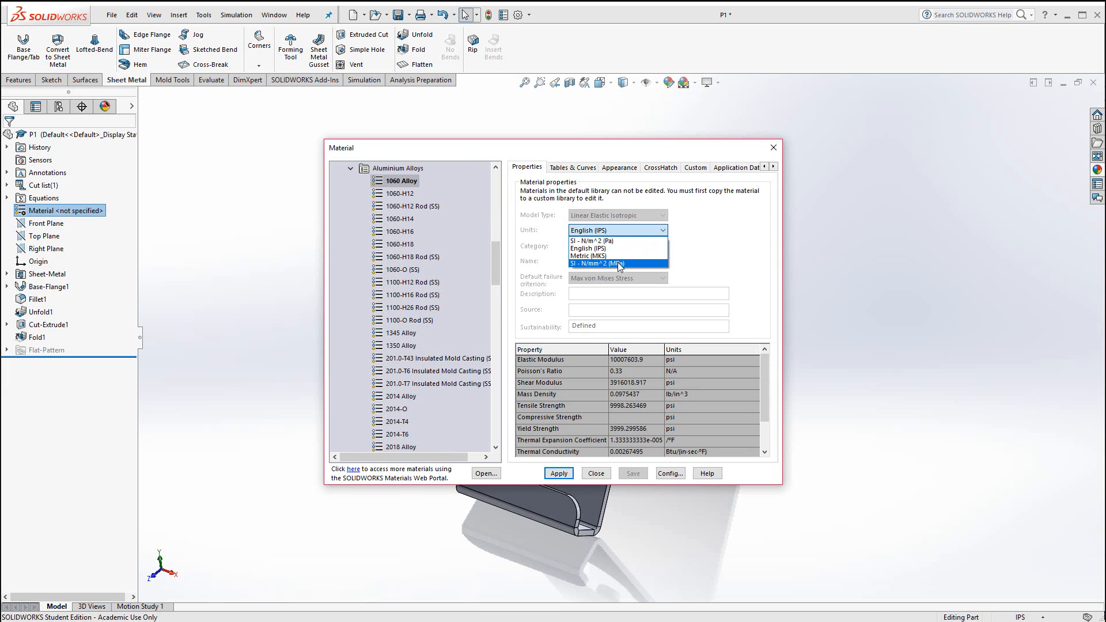
pyautogui.click(618, 264)
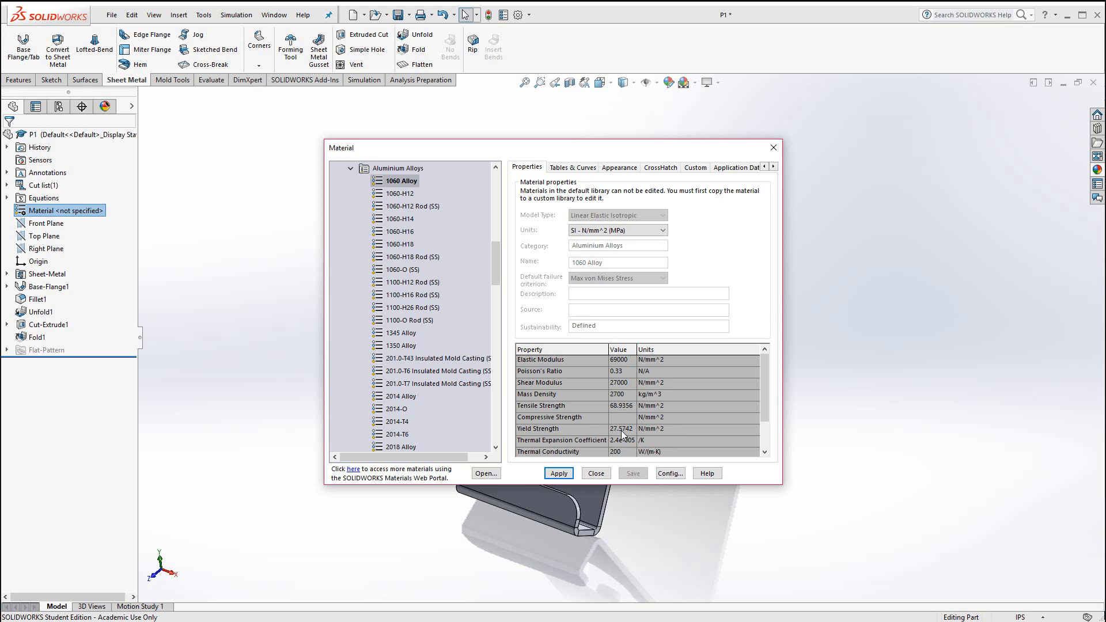
pyautogui.click(560, 474)
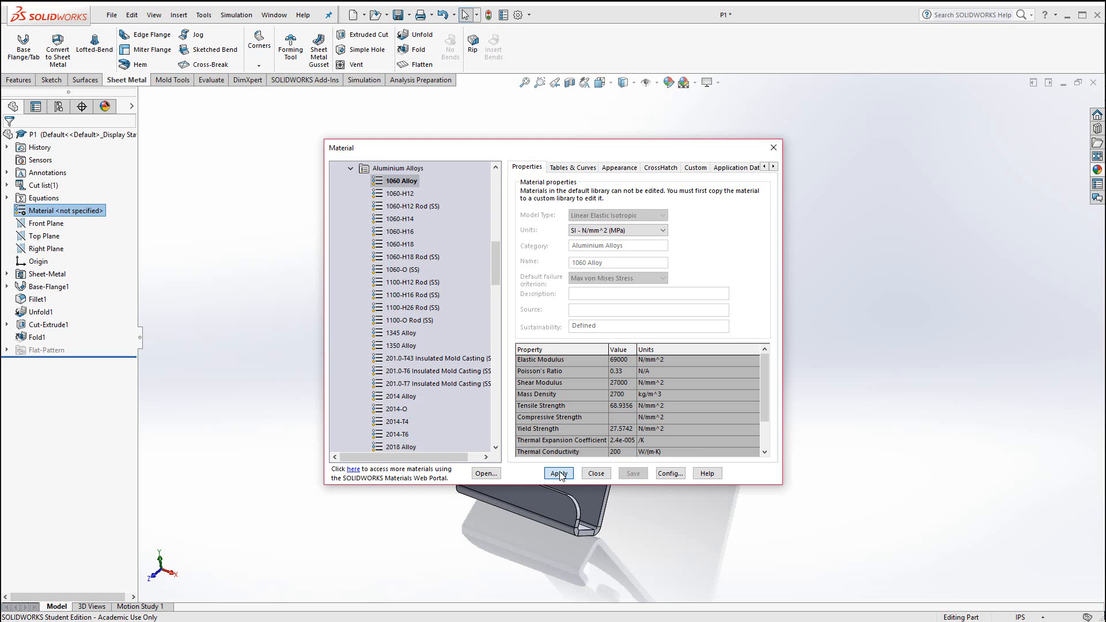
pyautogui.click(603, 476)
# Review the mass properties of the folded phone stand and close the report
pyautogui.moveTo(661, 435); pyautogui.dragTo(568, 427, button='middle')
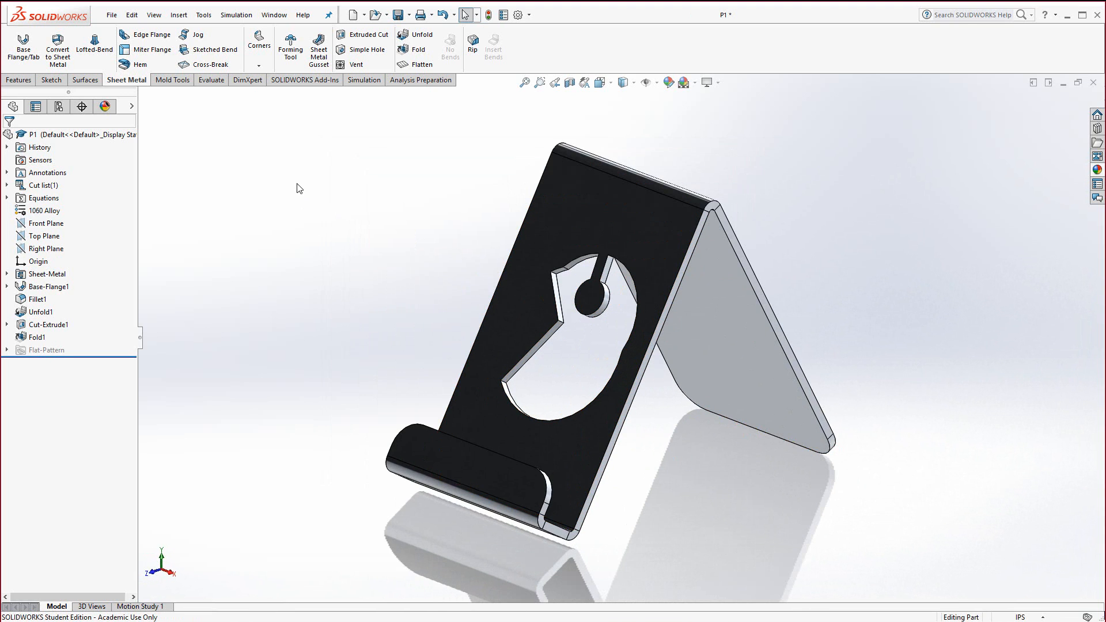
pyautogui.click(211, 81)
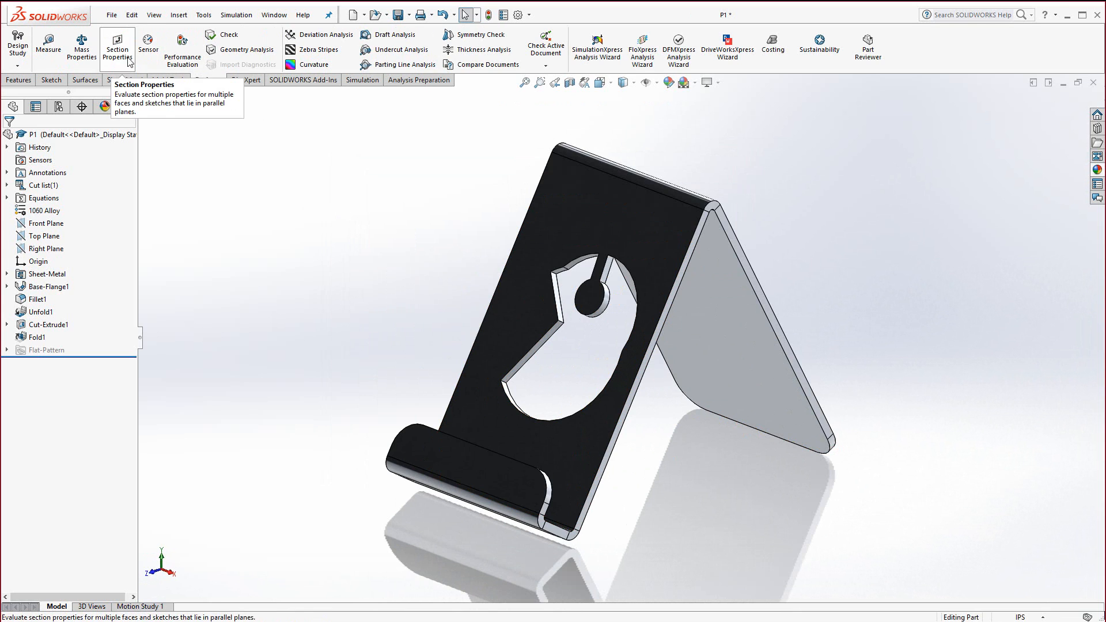
pyautogui.click(82, 52)
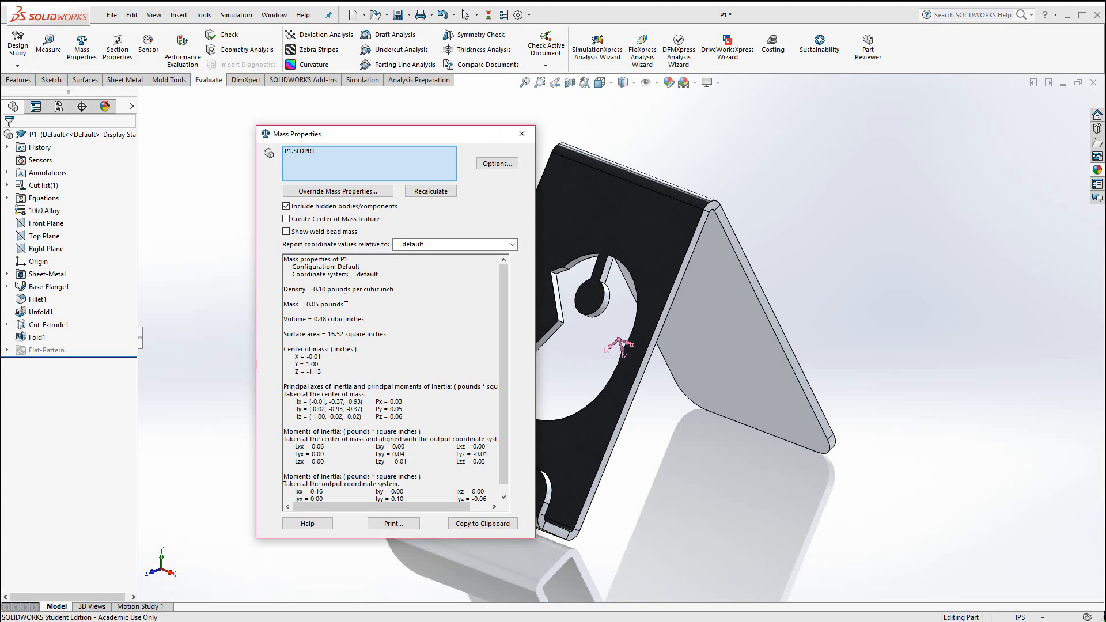
pyautogui.click(522, 133)
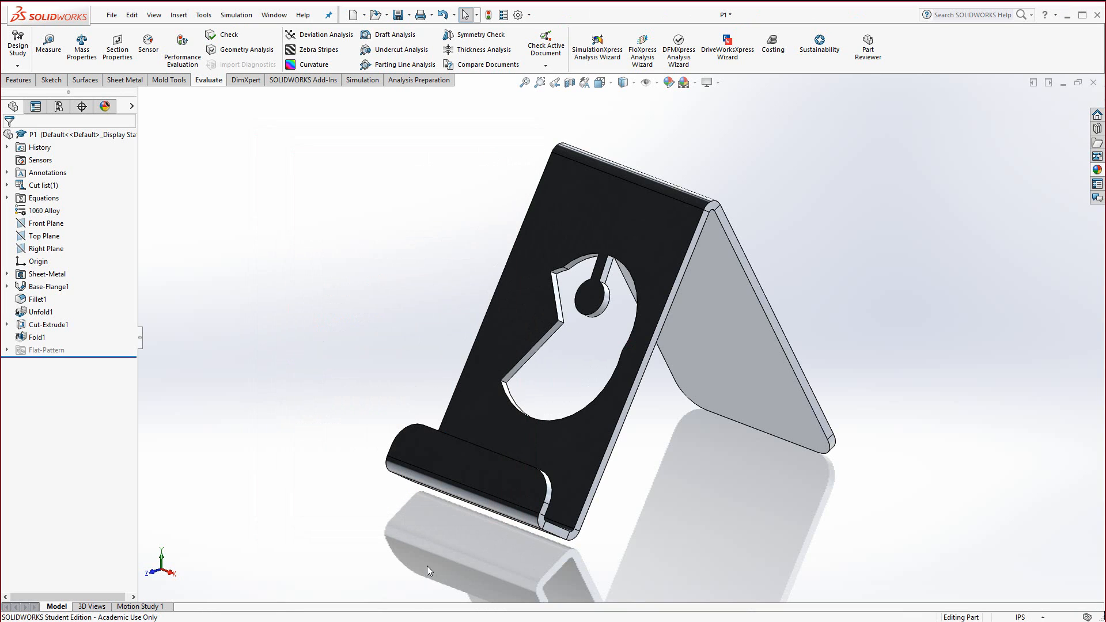